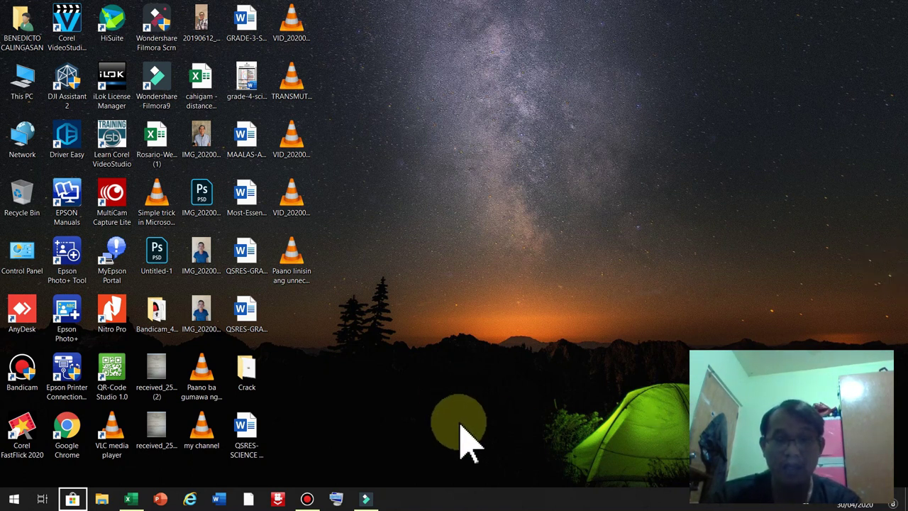
- Bring the Book1 Excel workbook back to the front from the taskbar
left_click(132, 500)
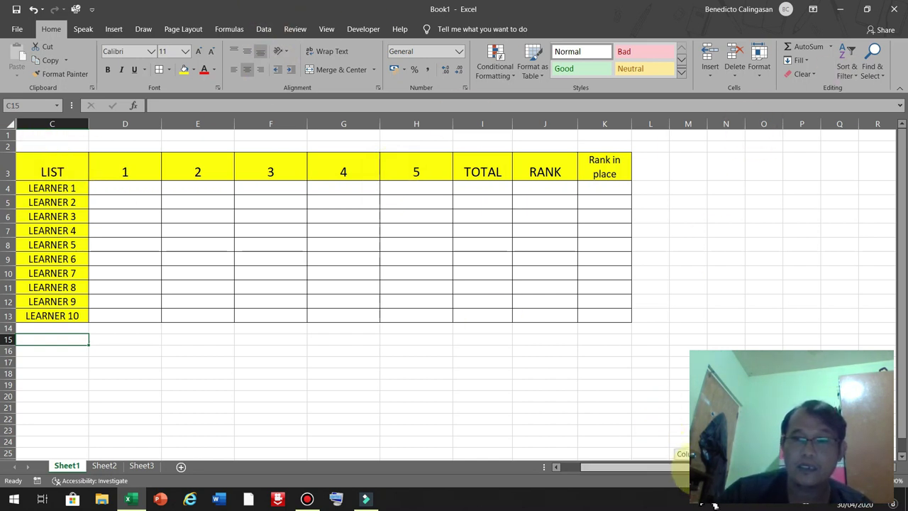
left_click(557, 467)
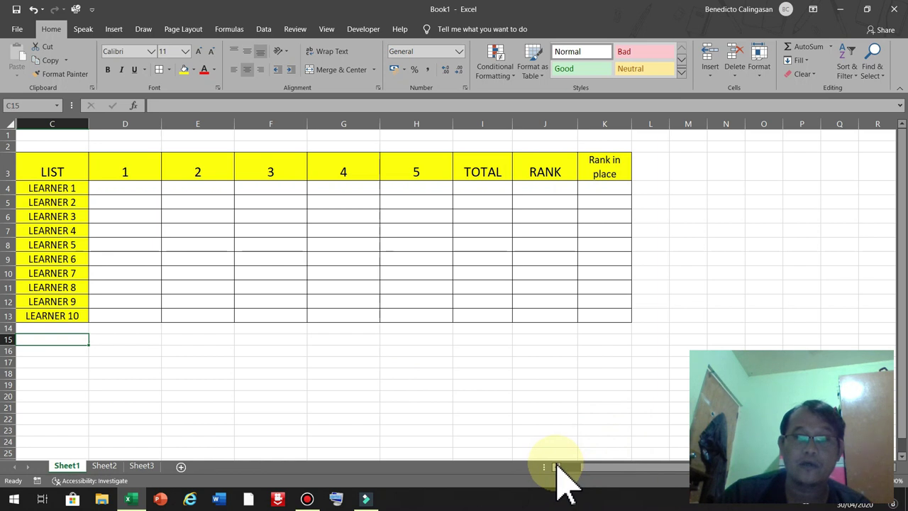
left_click(64, 188)
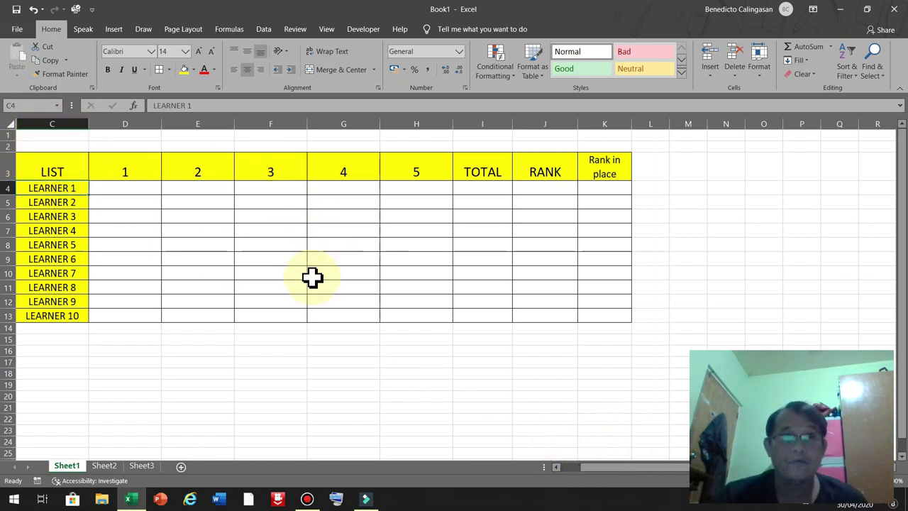
left_click(58, 362)
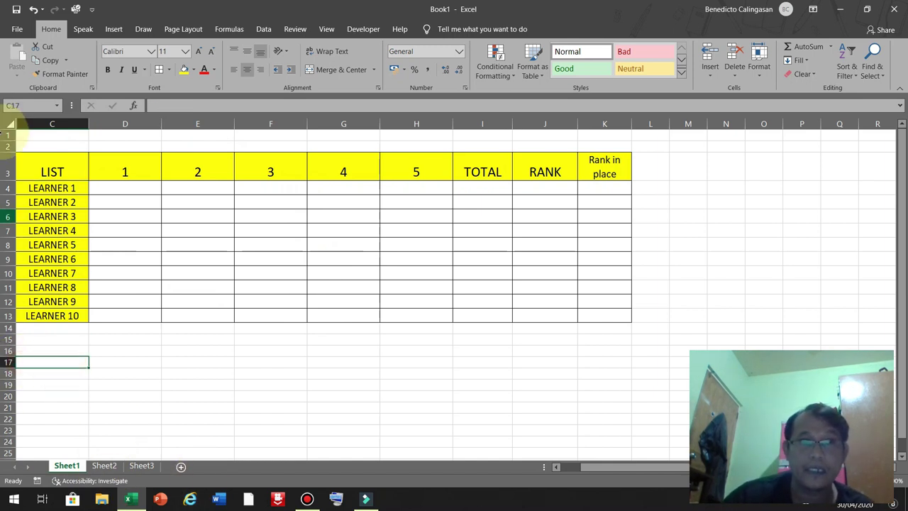
left_click(34, 115)
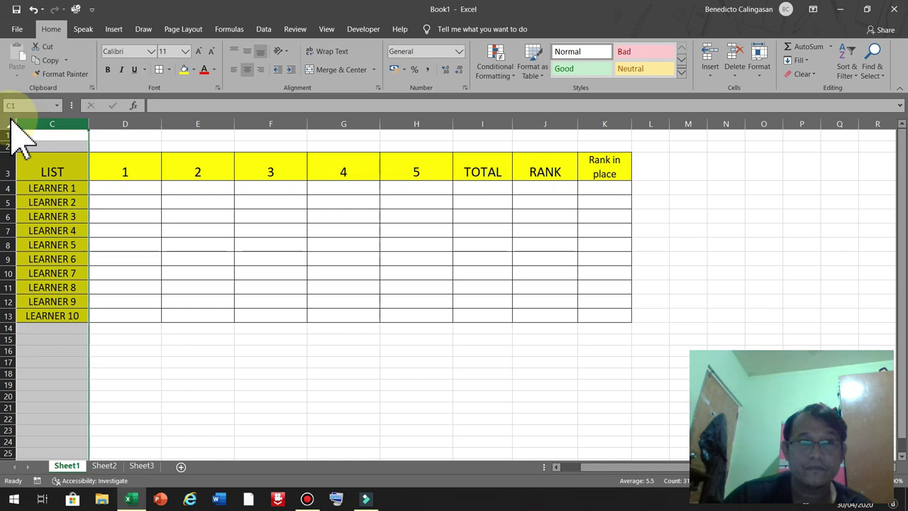
right_click(11, 125)
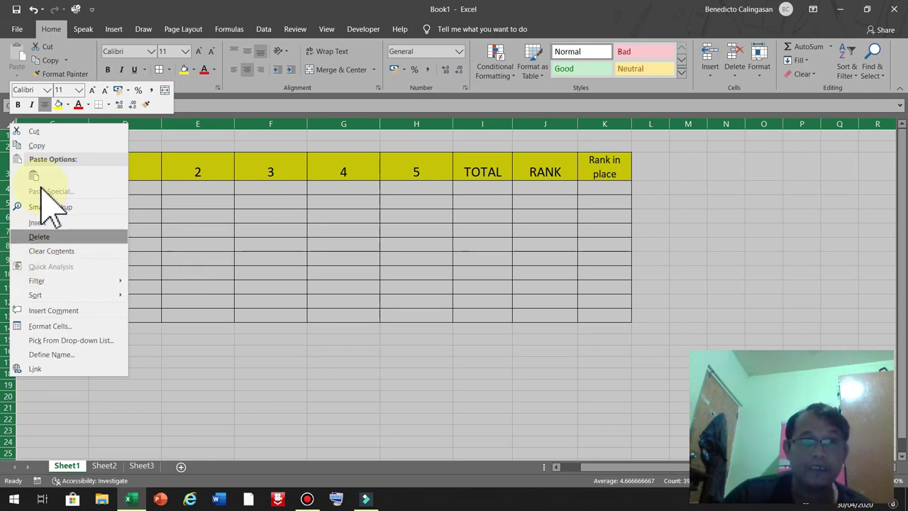
left_click(373, 398)
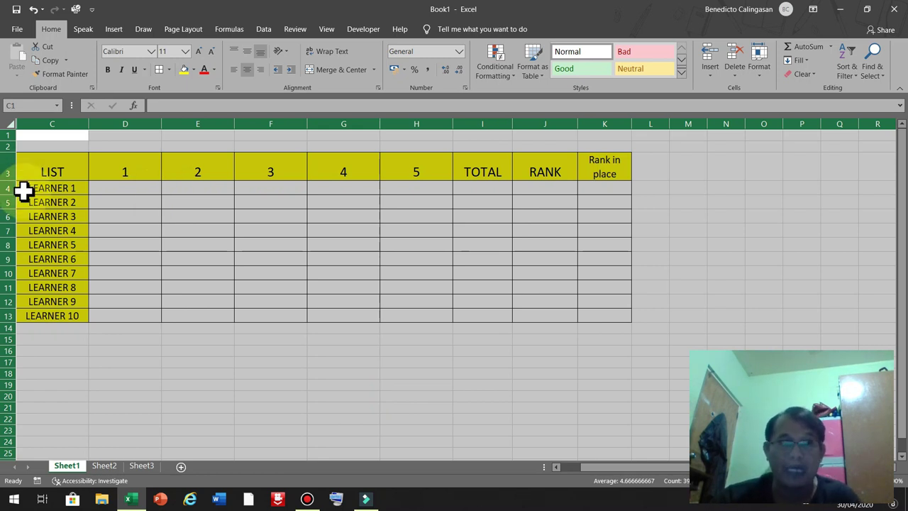
left_click(57, 192)
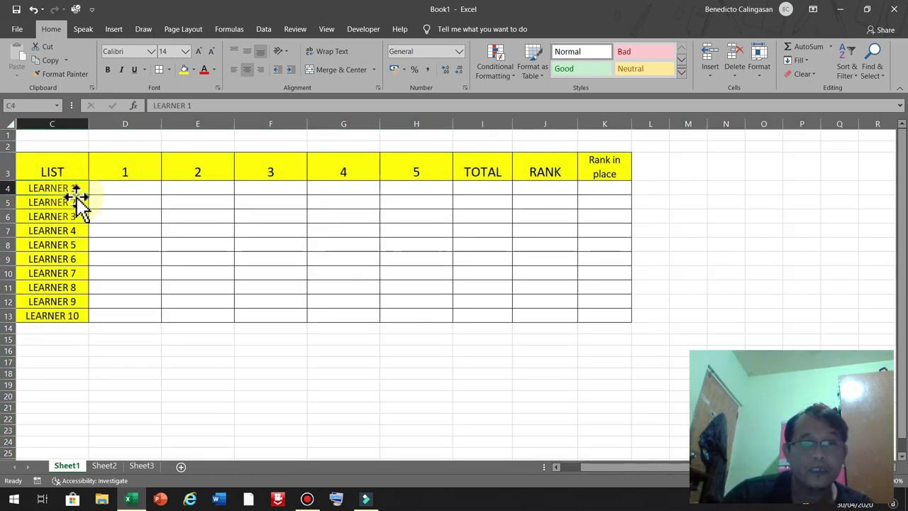
left_click(64, 319)
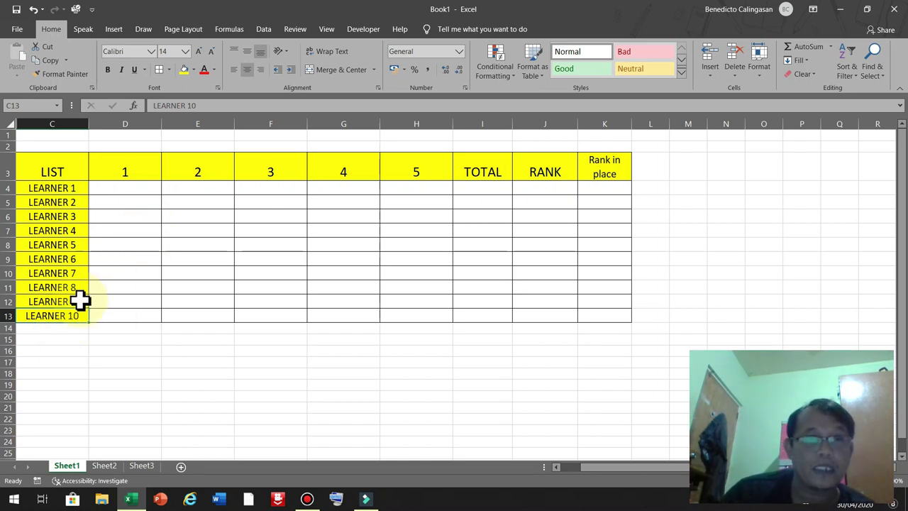
left_click(125, 190)
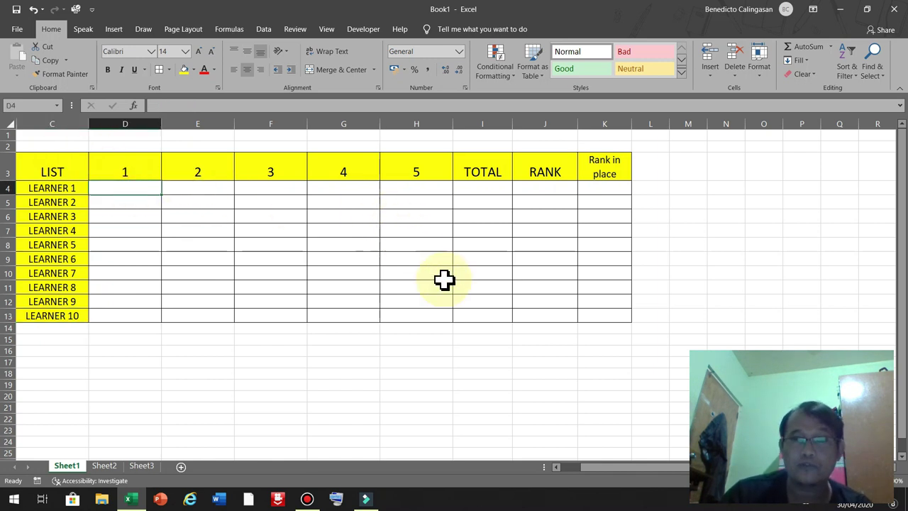
- Enter LEARNER 1's scores 5, 5, 6, 8, 9 in row 4
type("5")
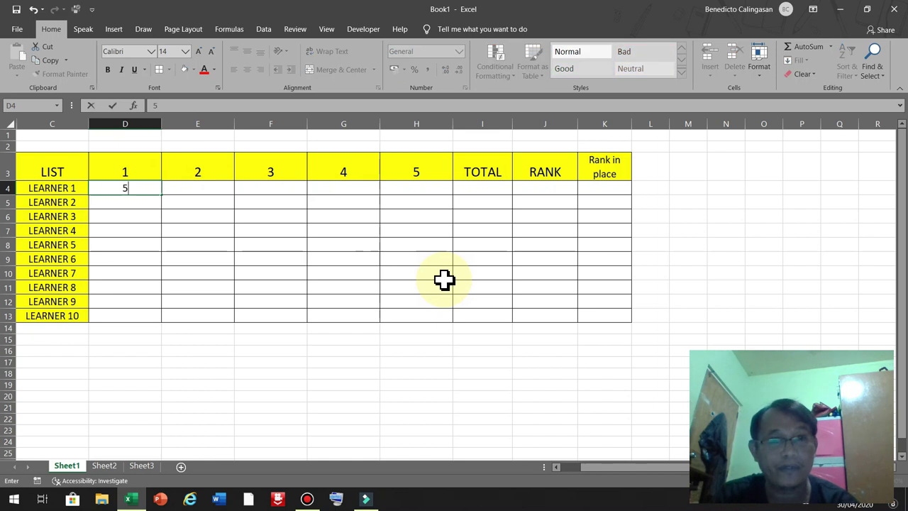
key("Tab")
type("5")
key("Tab")
type("6")
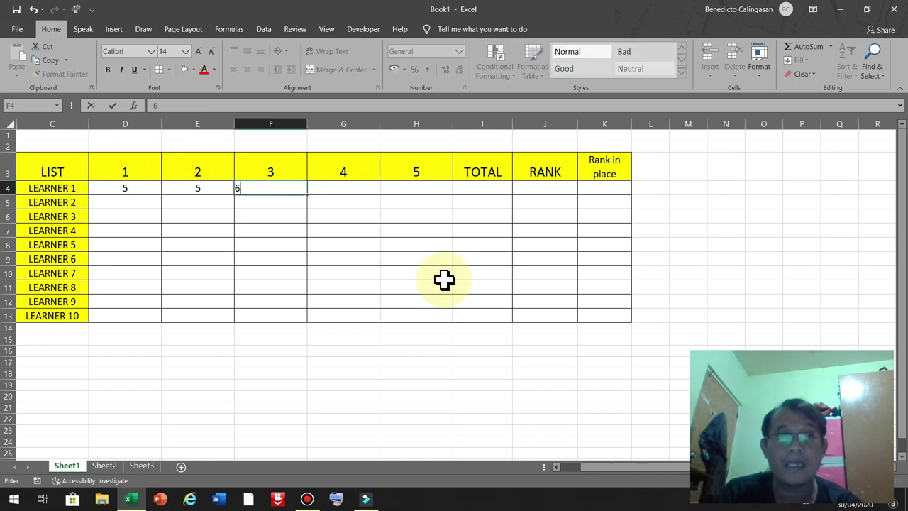
key("Tab")
type("8")
key("Tab")
type("9")
key("Down")
- Enter LEARNER 2's scores 5, 7, 6, 8, 9 in row 5
key("Left")
key("Left")
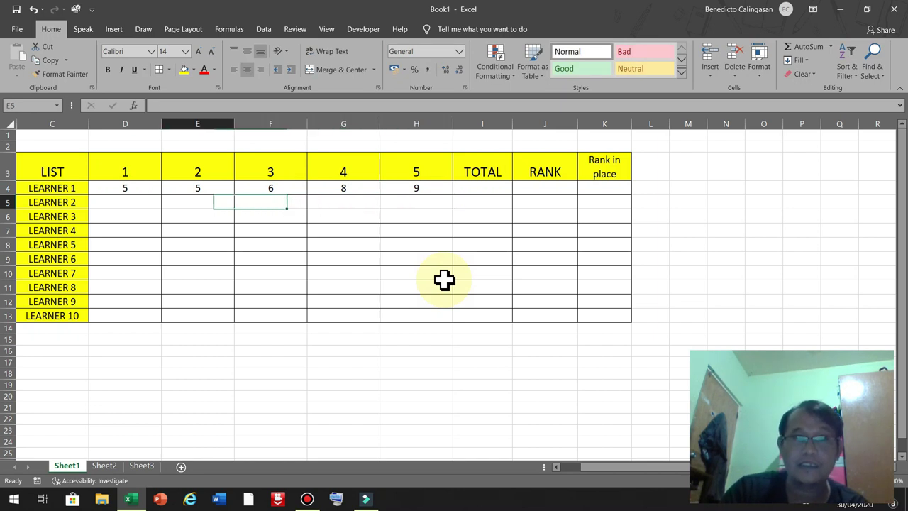
key("Left")
key("Left")
key("Tab")
type("7")
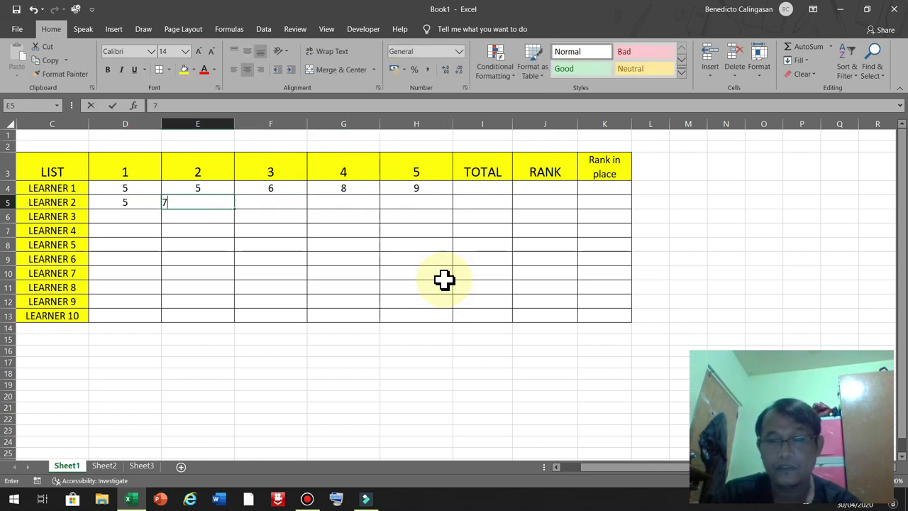
key("Tab")
type("6")
key("Down")
type("8")
key("Up")
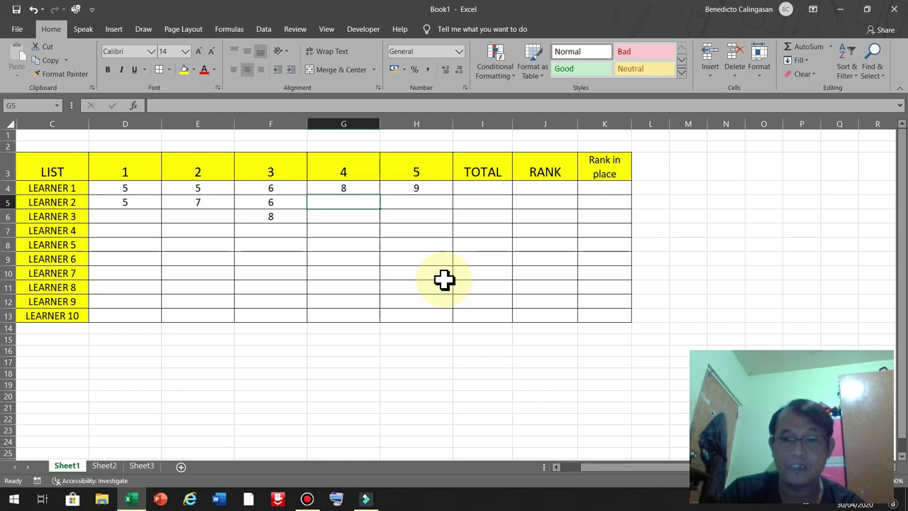
type("8")
key("Tab")
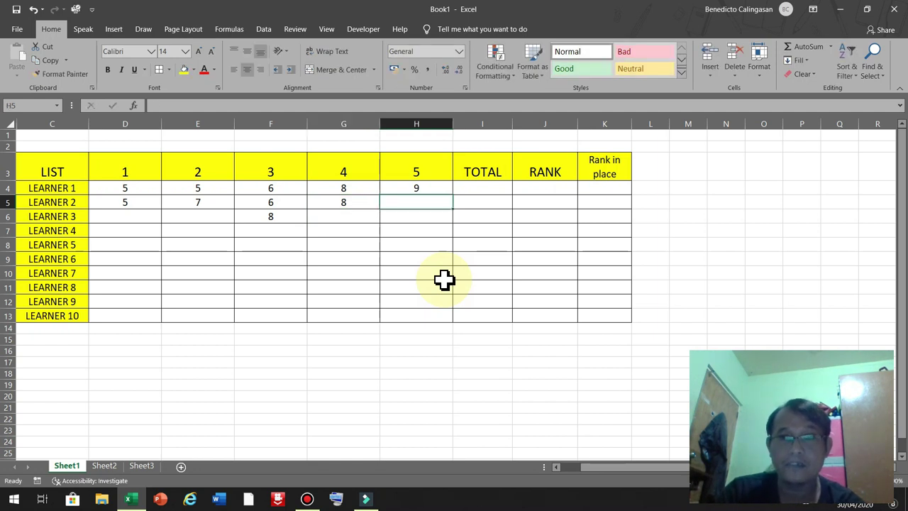
type("9")
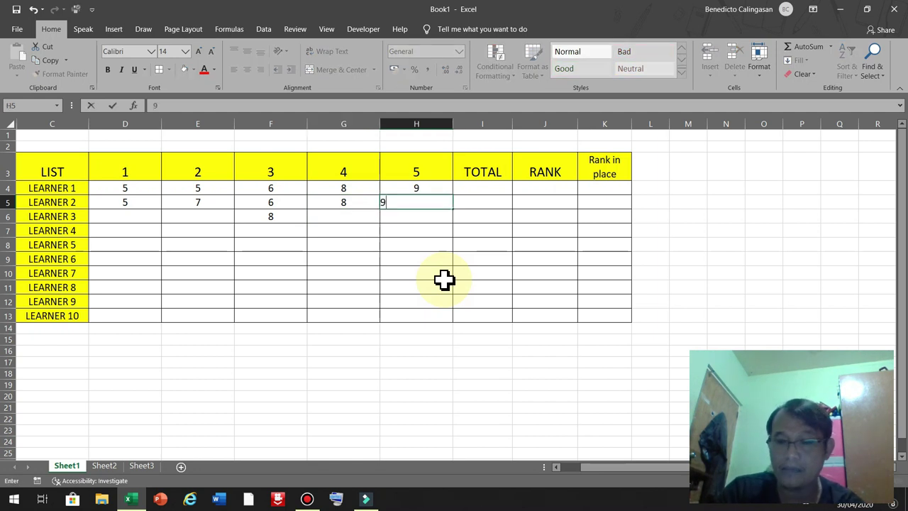
key("Down")
- Enter LEARNER 3's scores 8, 9, 3, 5, 2 in row 6
key("Left")
key("Left")
key("Left")
key("Left")
type("8")
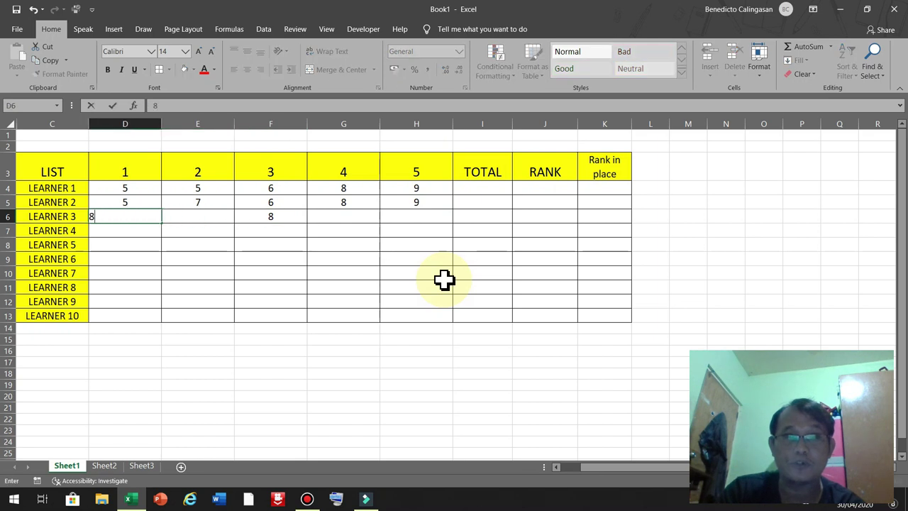
key("Tab")
type("9")
key("Tab")
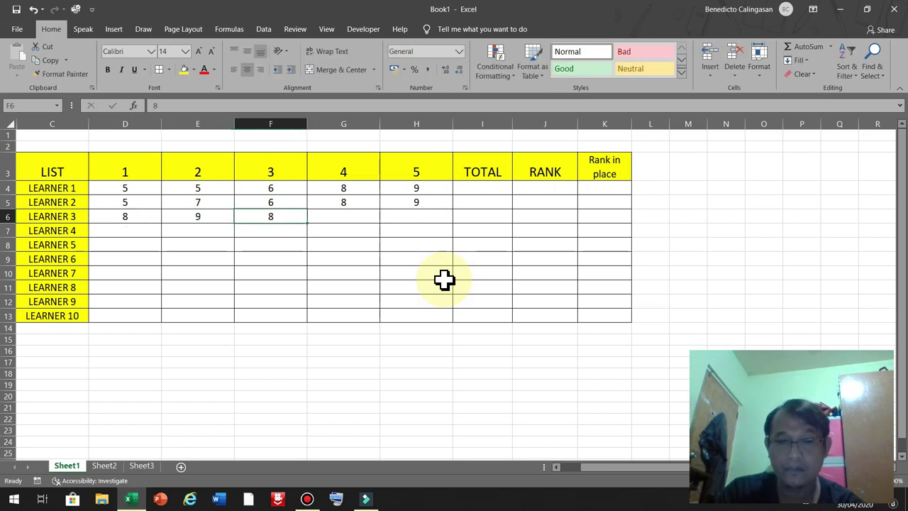
type("3")
key("Tab")
type("5")
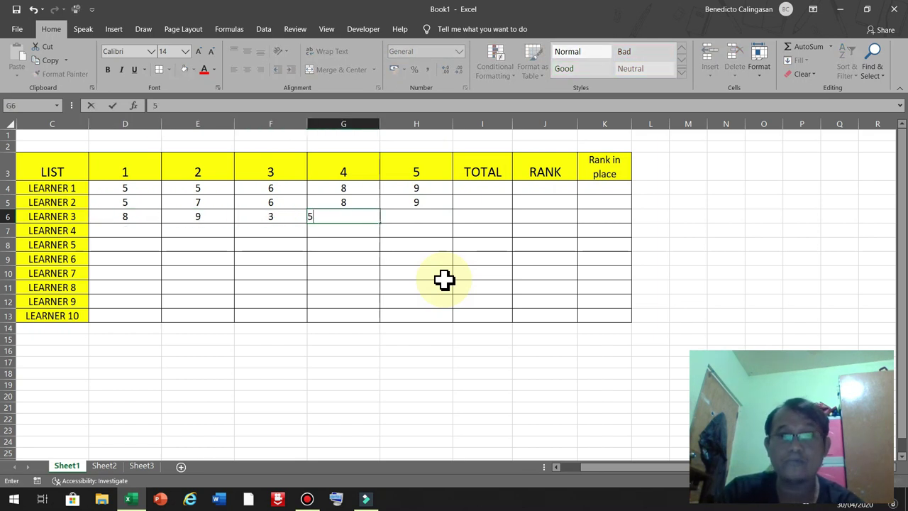
key("Tab")
type("2")
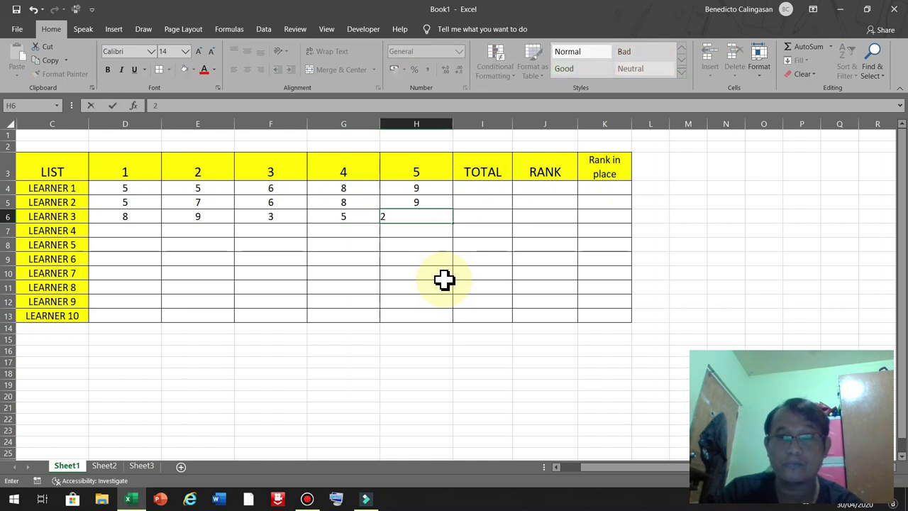
key("Tab")
- Enter LEARNER 4's scores 3, 7, 6, 5, 5 in row 7
key("Left")
key("Left")
key("Left")
key("Left")
key("Left")
key("Left")
key("Right")
key("Down")
type("3")
key("Tab")
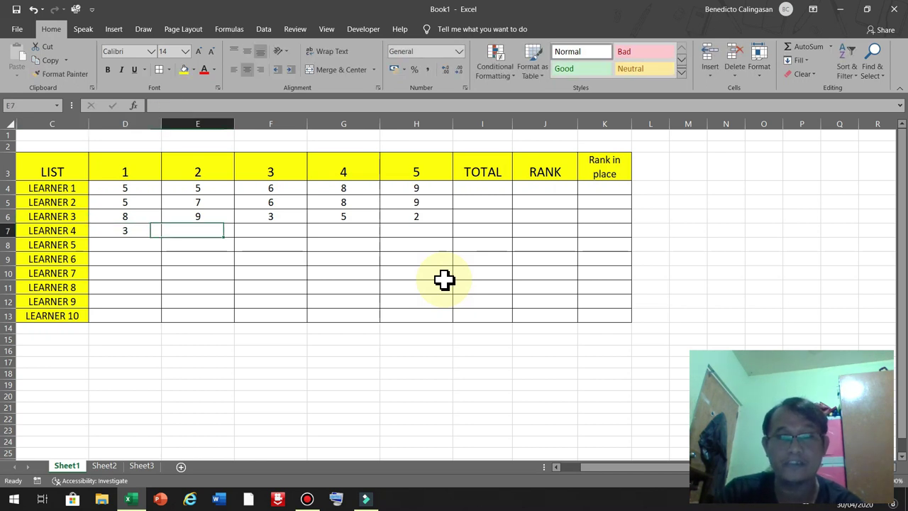
type("7")
key("Tab")
key("Tab")
key("shift+Tab")
type("6")
key("Tab")
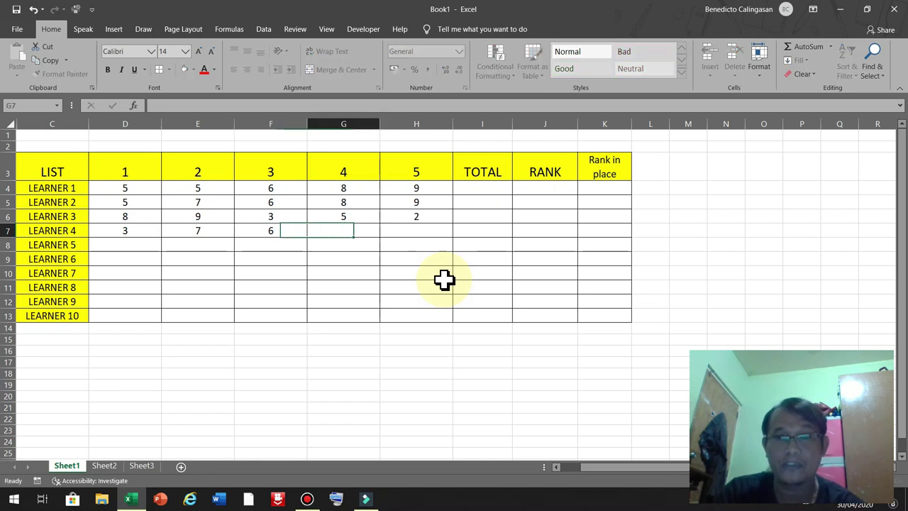
type("5")
key("Tab")
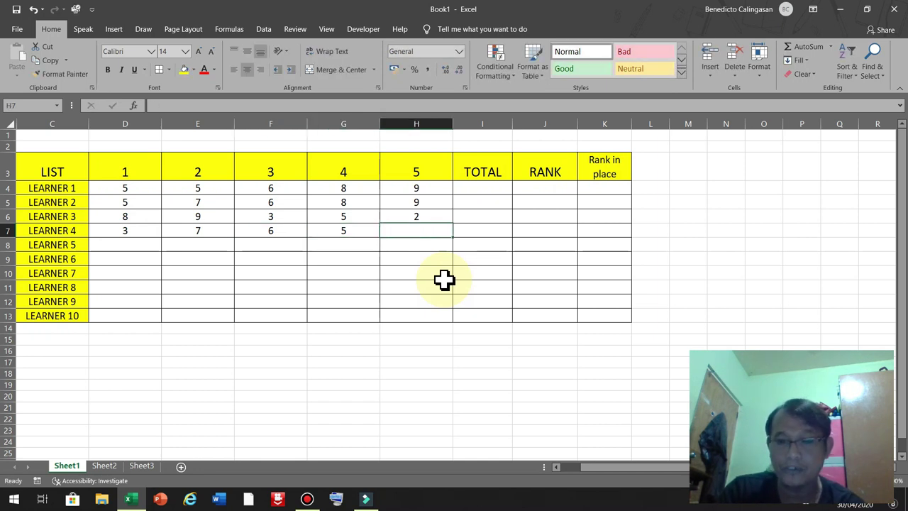
type("5")
key("Return")
key("Left")
key("Left")
key("Left")
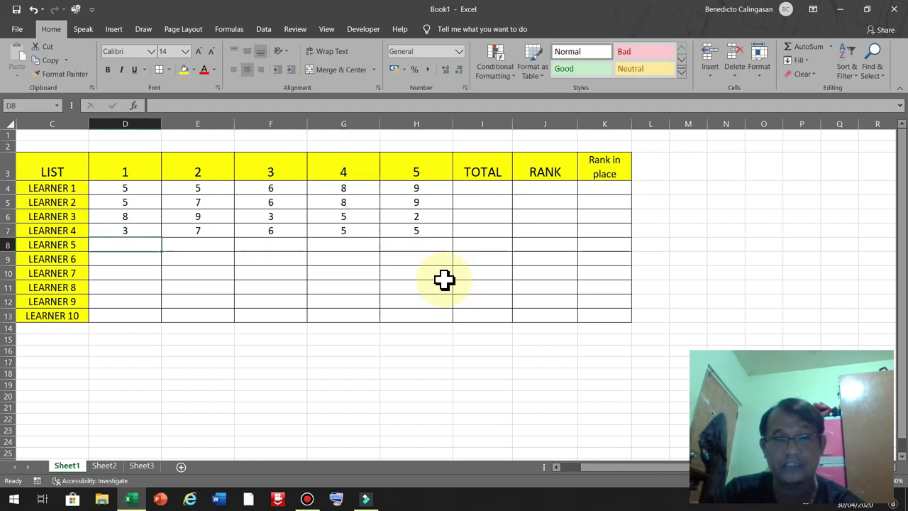
- Enter LEARNER 5's scores 5, 9, 10, 7, 8 in row 8
type("5")
key("Tab")
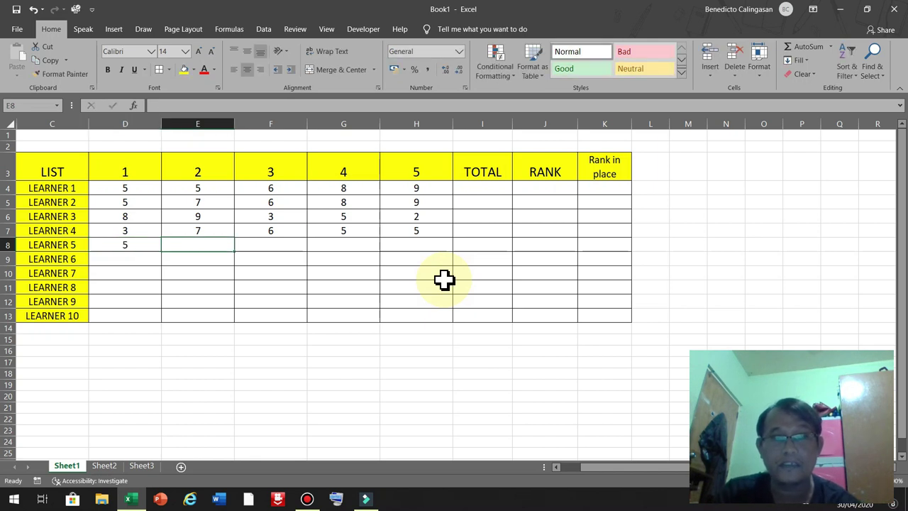
type("9")
key("Tab")
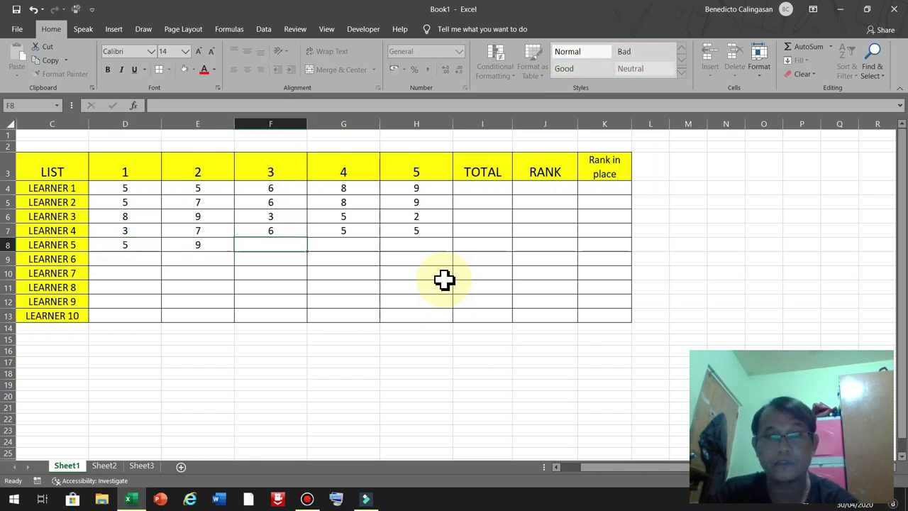
type("1")
key("Tab")
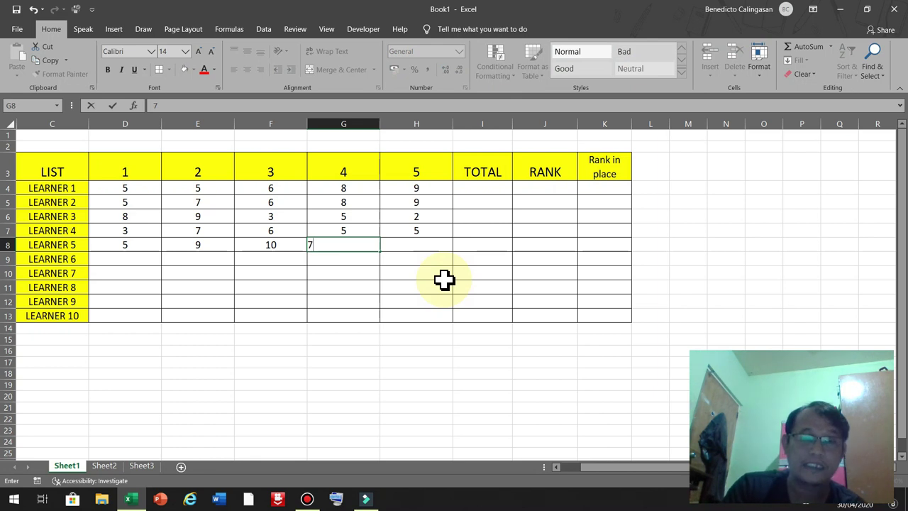
key("Tab")
type("8")
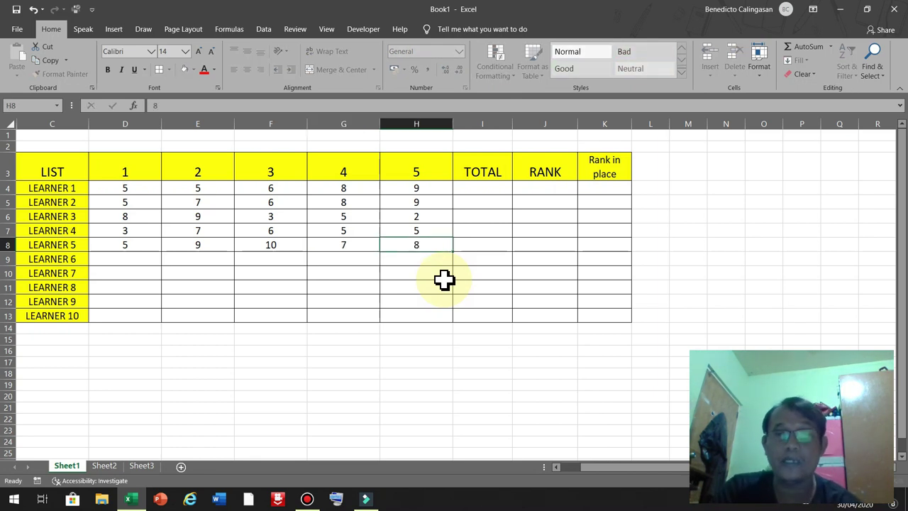
key("Left")
key("Left")
key("Left")
key("Left")
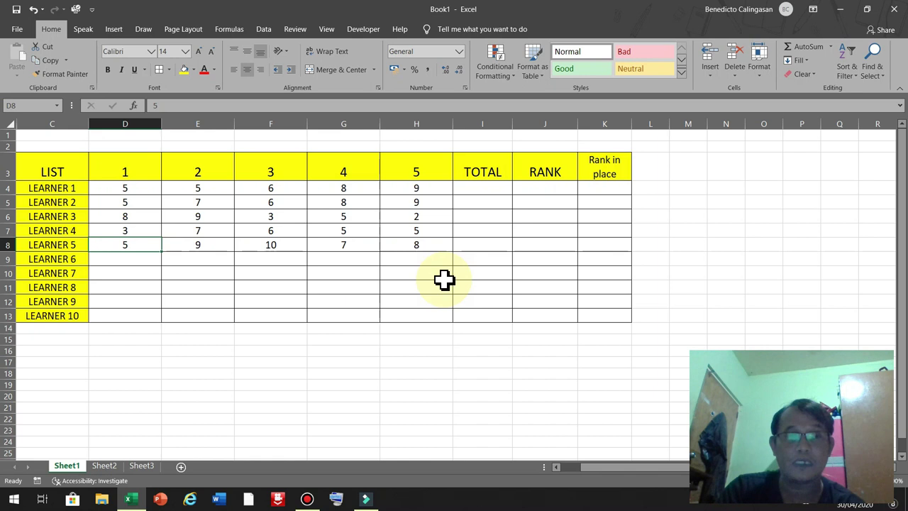
- Enter LEARNER 6's scores 9, 5, 6, 7, 9 in row 9
key("Down")
type("9")
key("Tab")
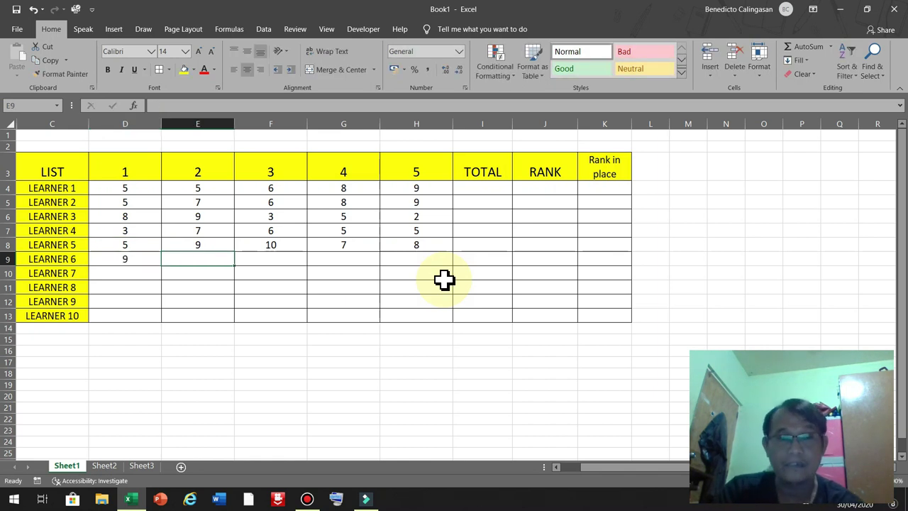
type("5")
key("Tab")
type("6")
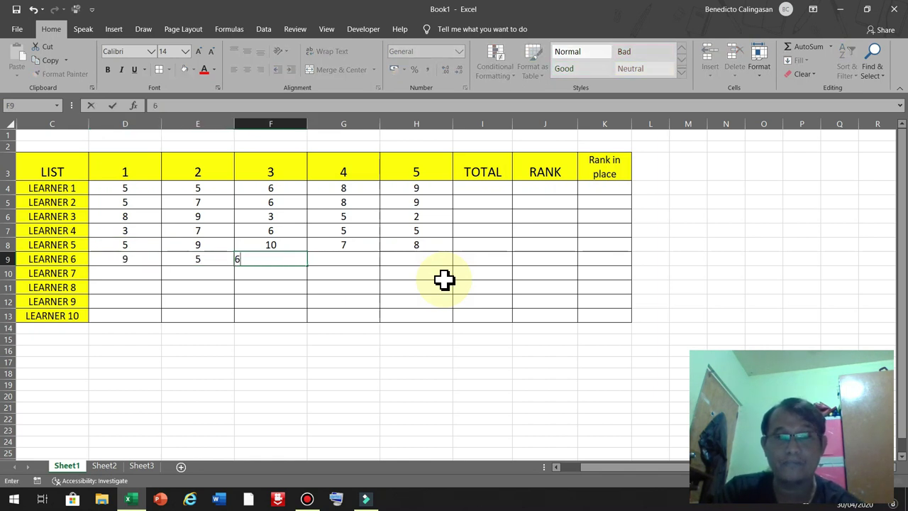
key("Tab")
type("7")
key("Tab")
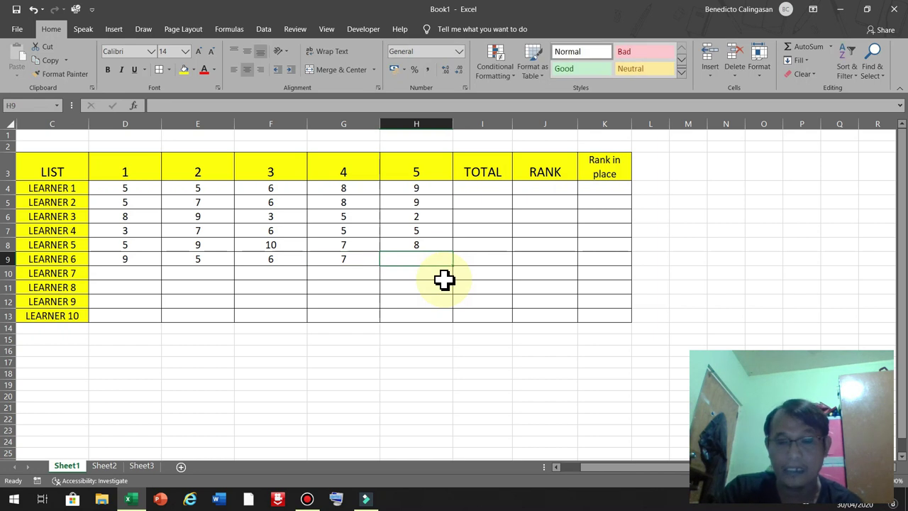
type("9")
key("Left")
key("Left")
key("Left")
key("Left")
- Enter LEARNER 7's scores 5, 7, 6, 12, 7 in row 10
key("Down")
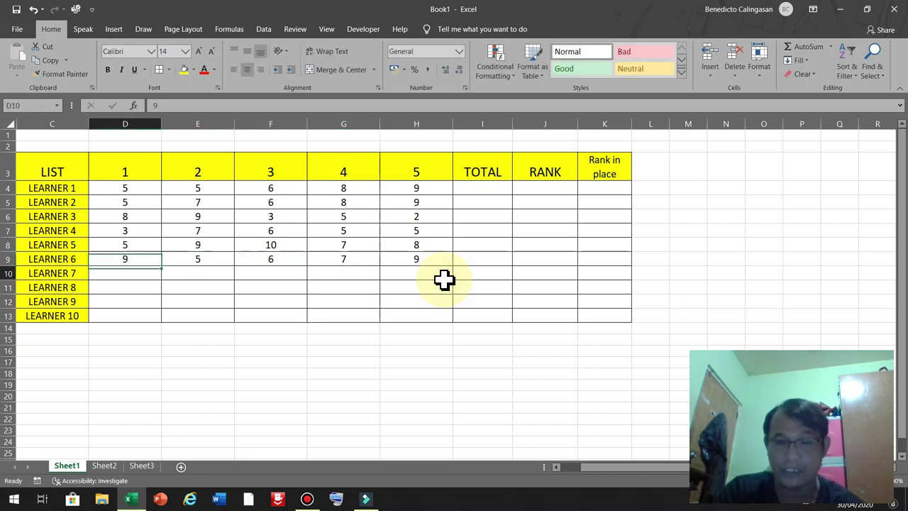
type("5")
key("Tab")
type("7")
key("Tab")
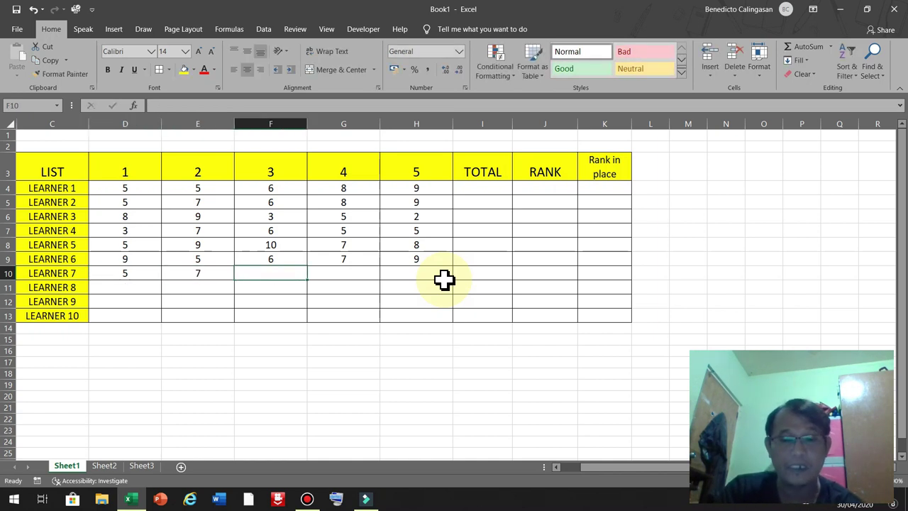
type("6")
key("Tab")
type("12")
key("Tab")
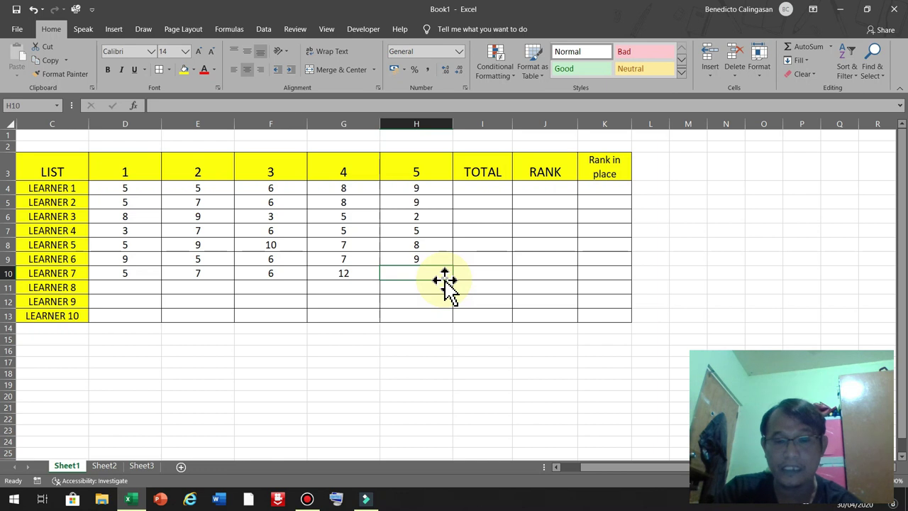
type("7")
key("Return")
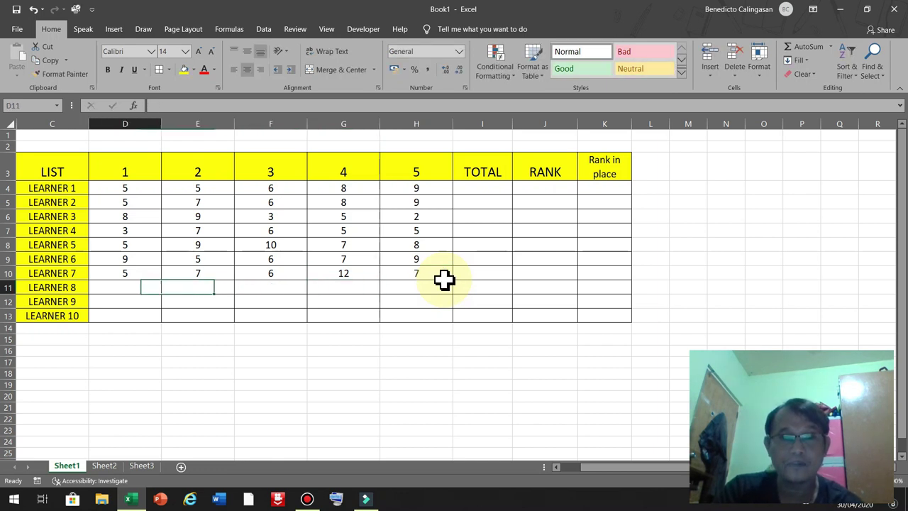
type("6")
- Enter LEARNER 8's scores 6, 8, 7, 7, 9 in row 11
key("Tab")
type("8")
key("Tab")
type("7")
key("Tab")
type("7")
key("Tab")
type("9")
key("Down")
- Enter LEARNER 9's scores 9, 8, 4, 5, 2 and clear the stray 4 from TOTAL
key("Left")
key("Left")
key("Left")
key("Left")
key("Left")
key("Right")
type("9")
key("Tab")
type("8")
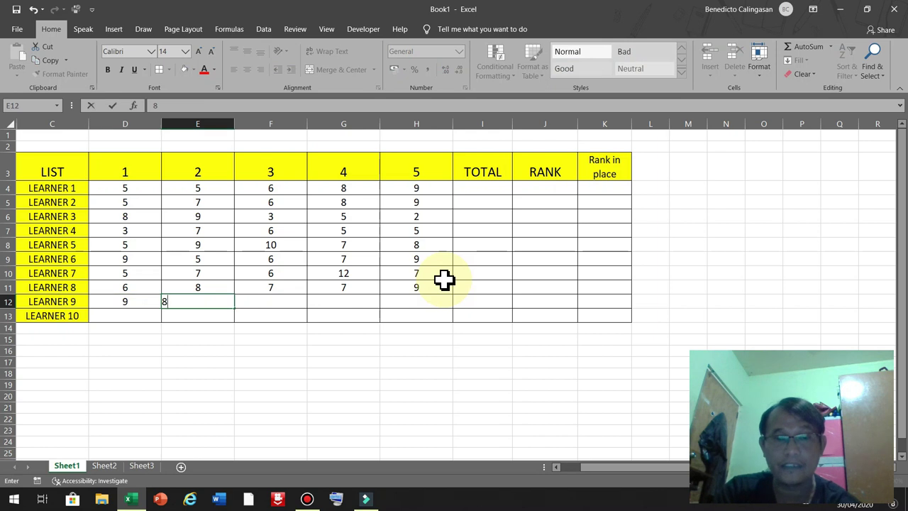
key("Tab")
type("4")
key("Tab")
type("5")
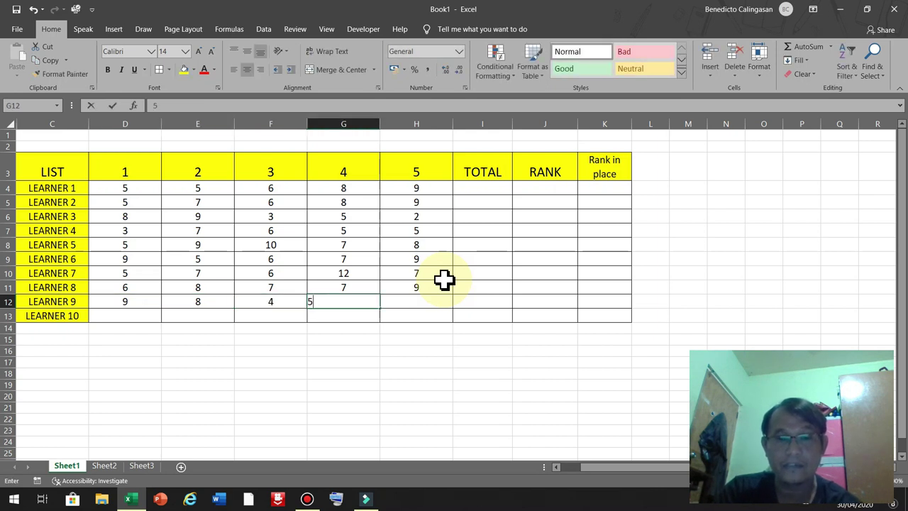
key("Tab")
type("2")
key("Tab")
type("4")
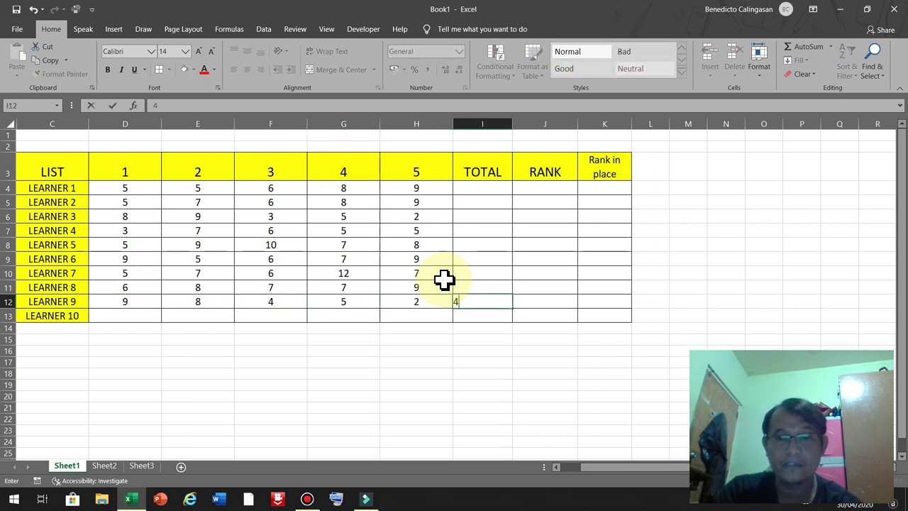
key("Tab")
key("Left")
key("Delete")
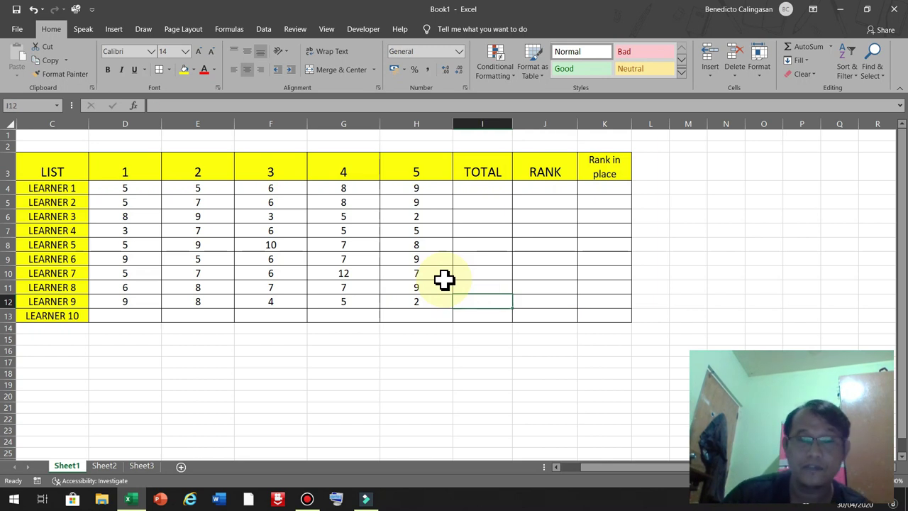
- Enter LEARNER 10's scores 10, 8, 10, 7, 8 in row 13
left_click(125, 316)
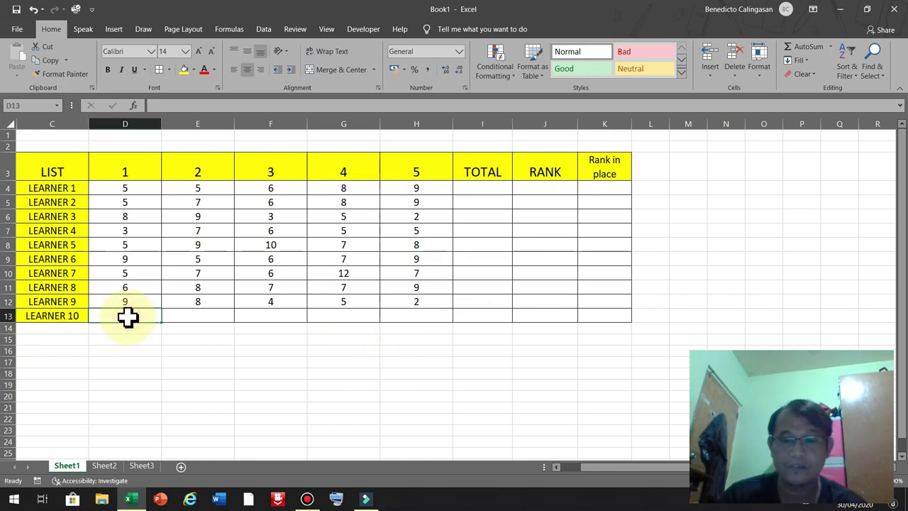
key("Tab")
type("8")
left_click(128, 317)
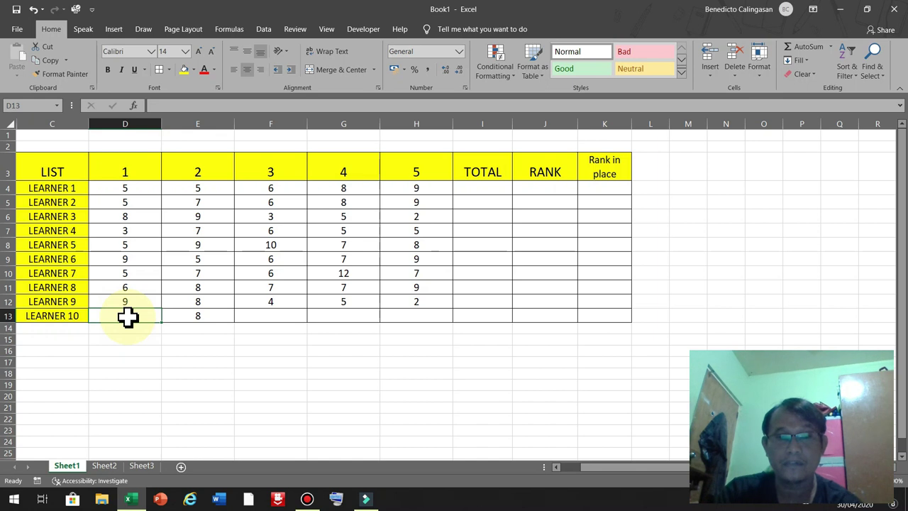
type("10")
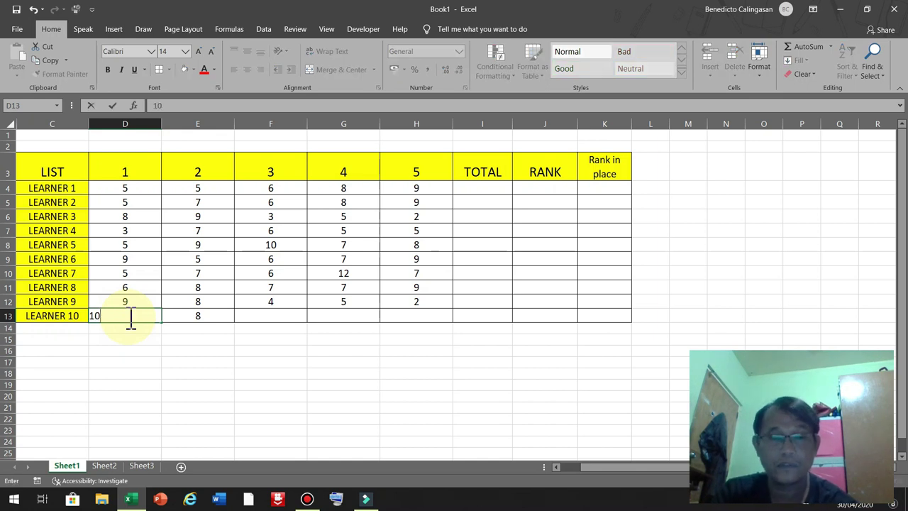
key("Tab")
key("Tab")
key("Tab")
key("Left")
type("1")
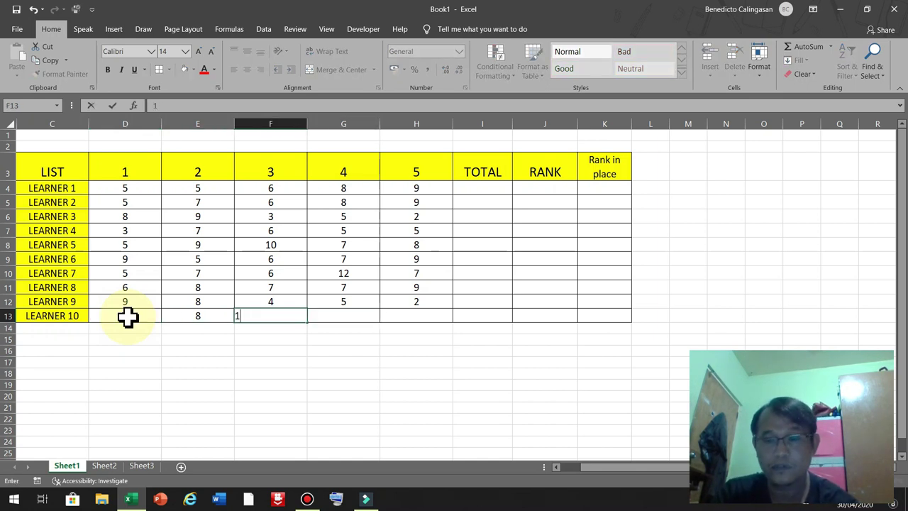
type("0")
key("Tab")
type("7")
key("Tab")
type("8")
key("Tab")
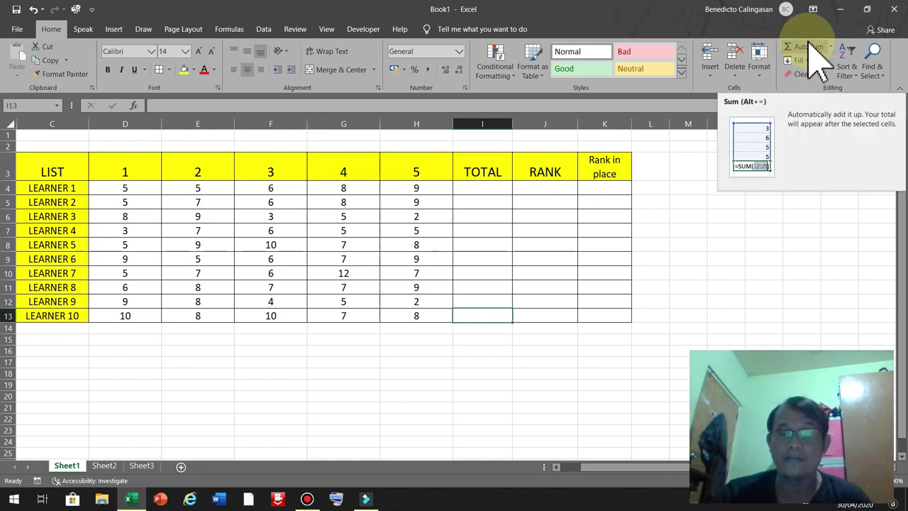
- AutoSum Learner 1's scores in I4 and fill the total down for all learners
left_click(490, 192)
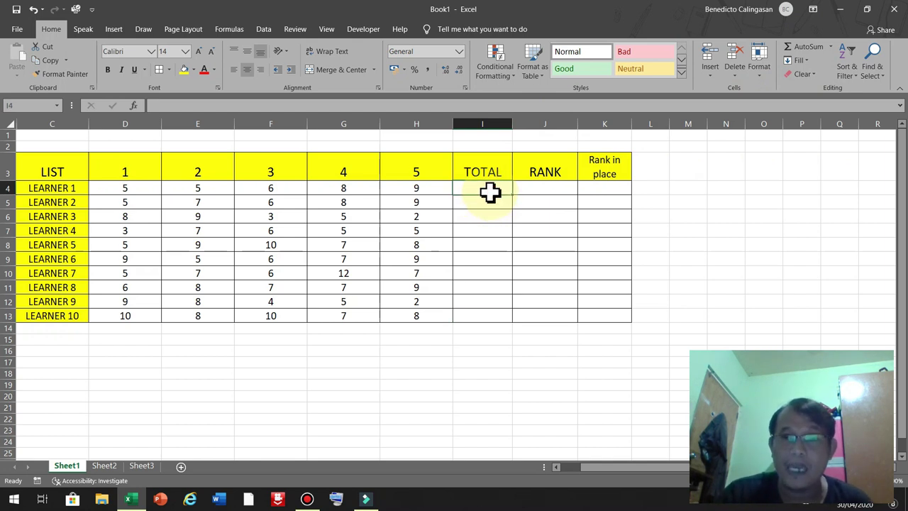
left_click(798, 46)
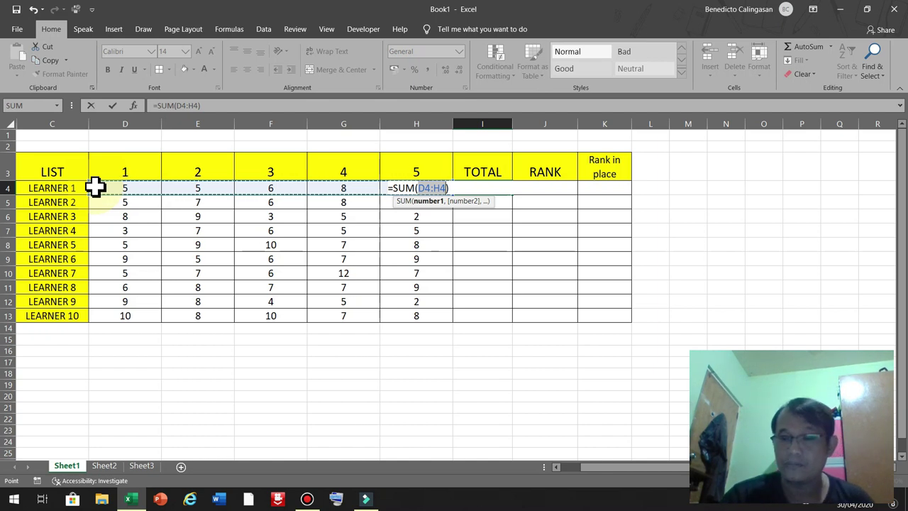
key("Return")
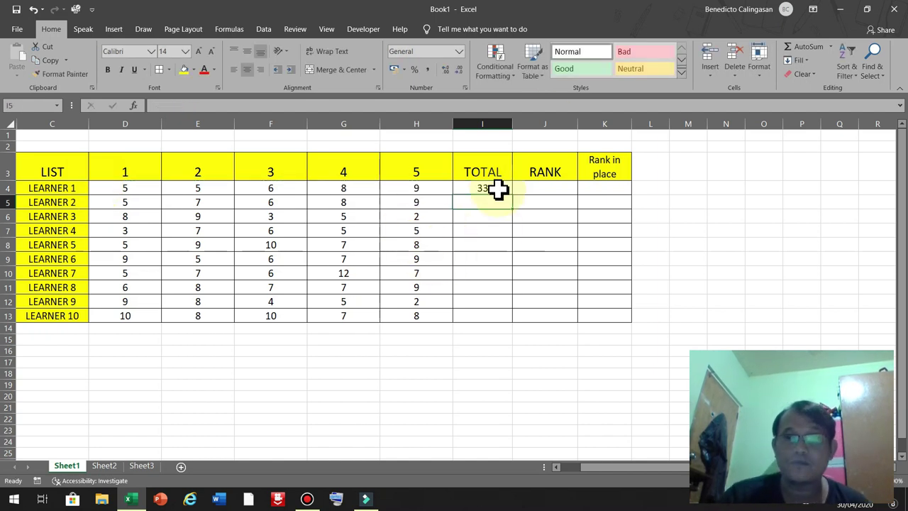
left_click(498, 188)
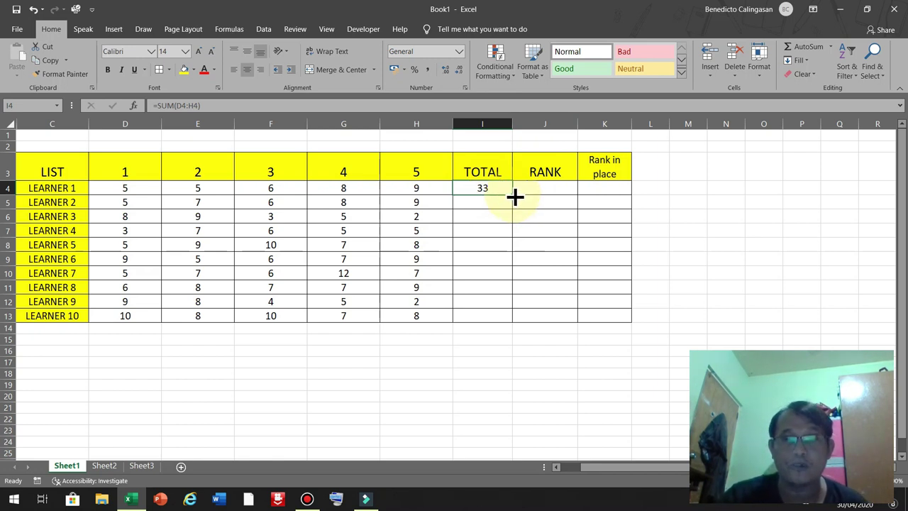
double_click(514, 196)
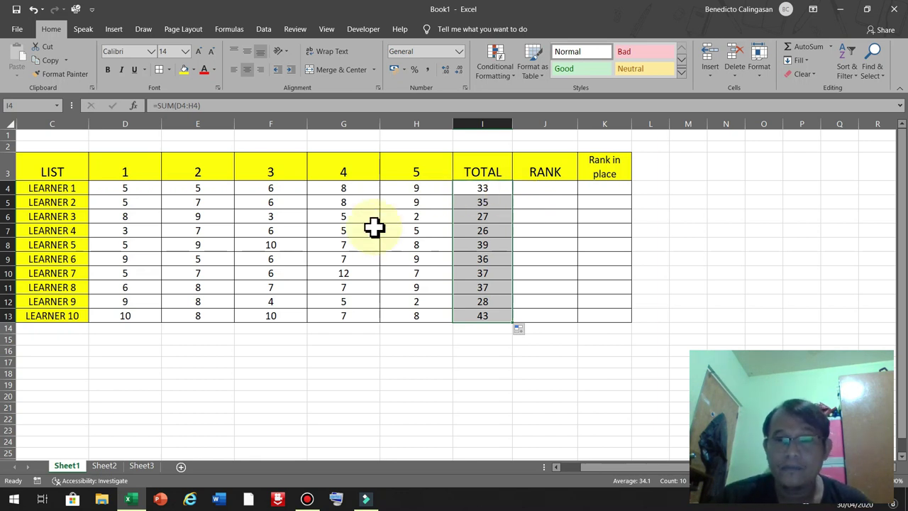
- Correct Learner 8's fourth score in G11 to 8, raising their total to 38
left_click(330, 287)
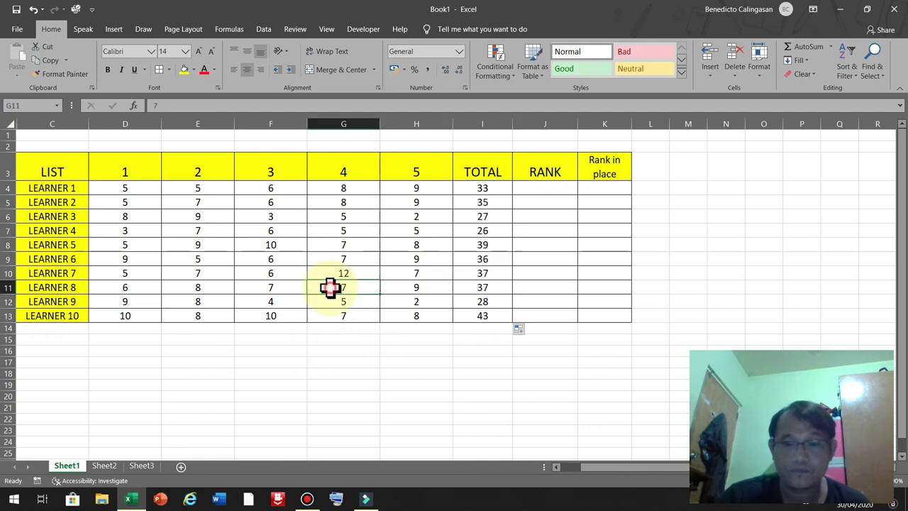
type("8")
key("Tab")
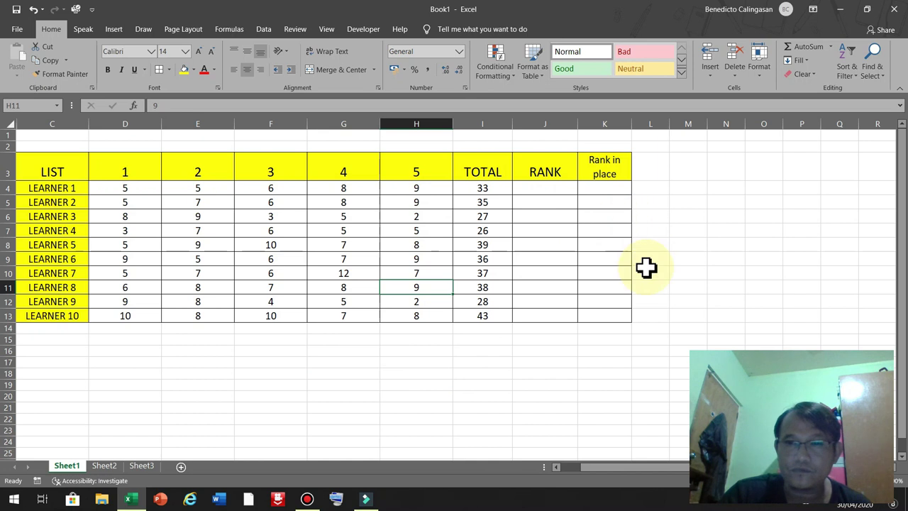
left_click(543, 188)
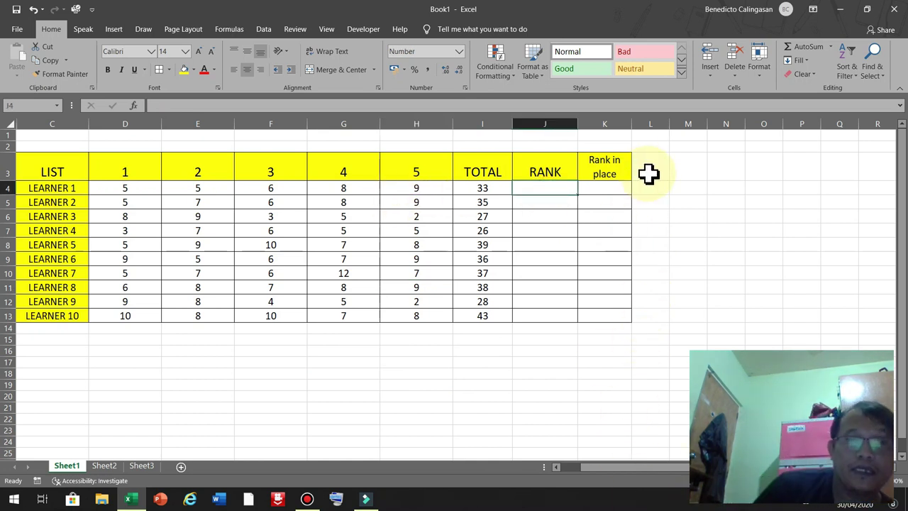
- Insert a blank column at C, shifting LIST to column E and TOTAL to K
right_click(52, 125)
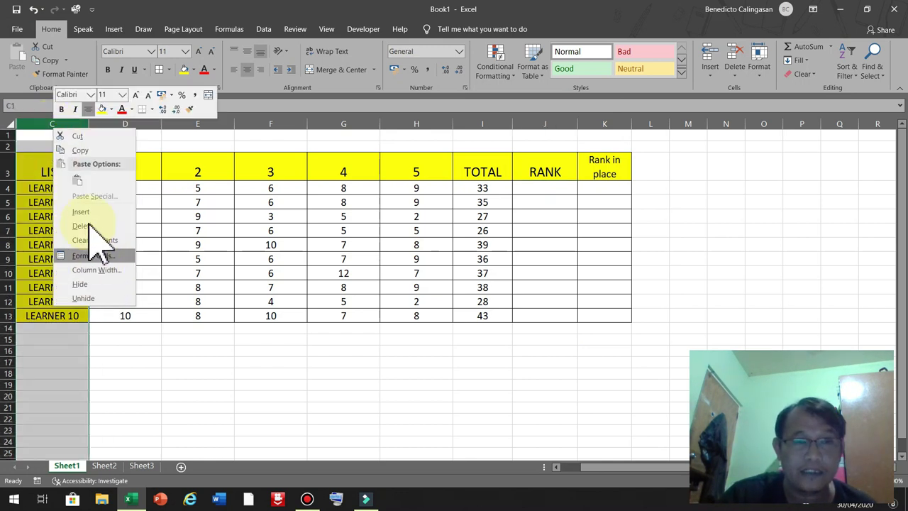
left_click(82, 298)
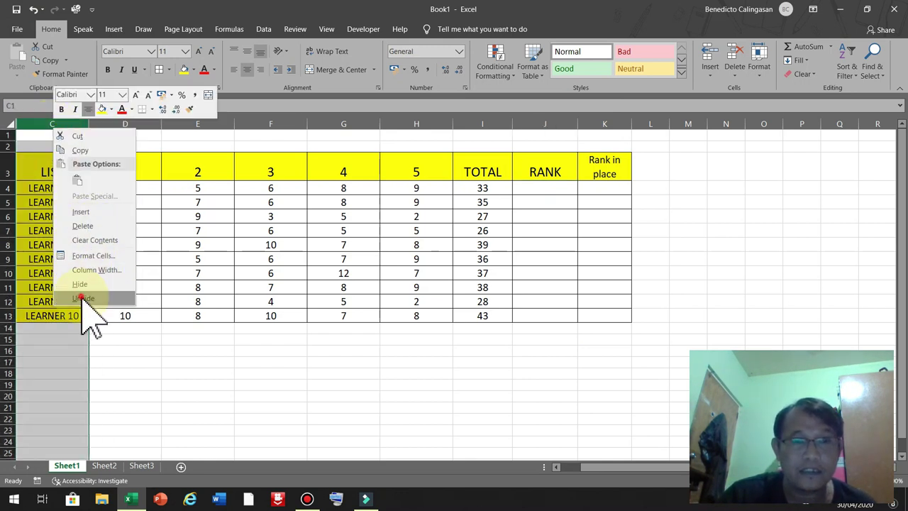
right_click(34, 126)
left_click(62, 206)
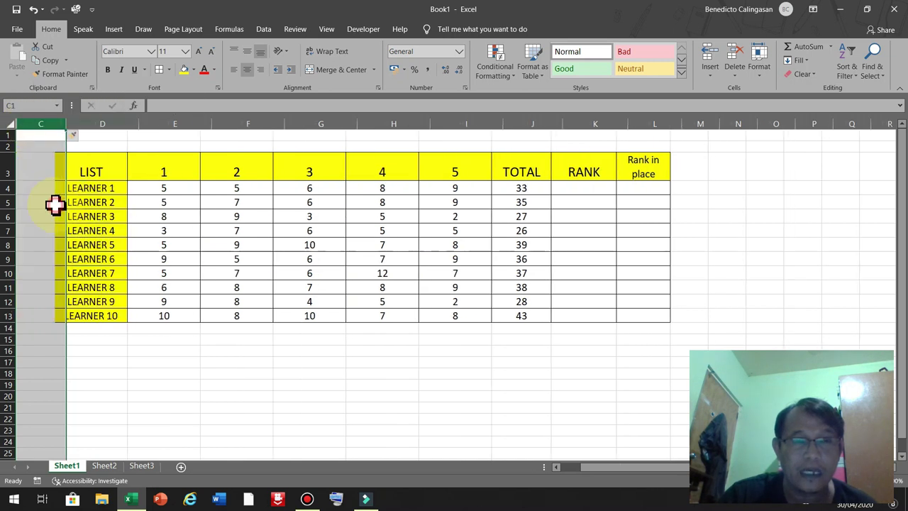
left_click(53, 162)
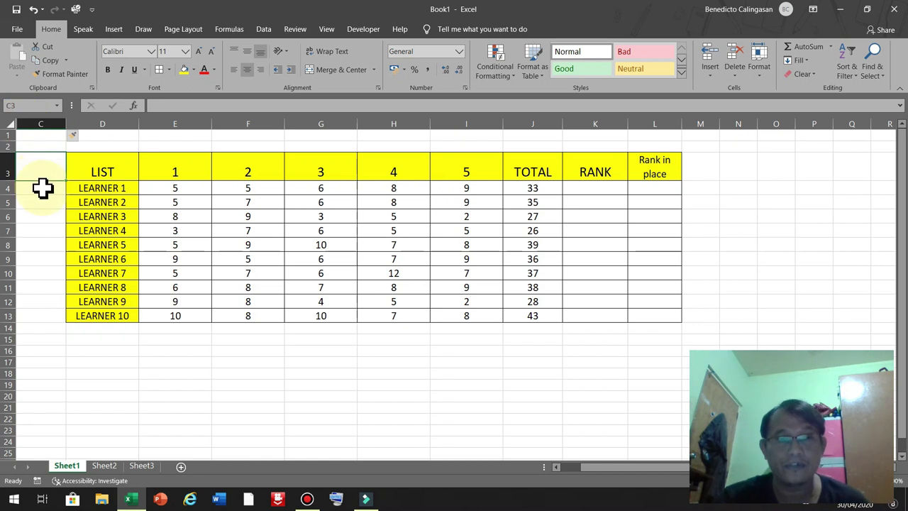
right_click(25, 126)
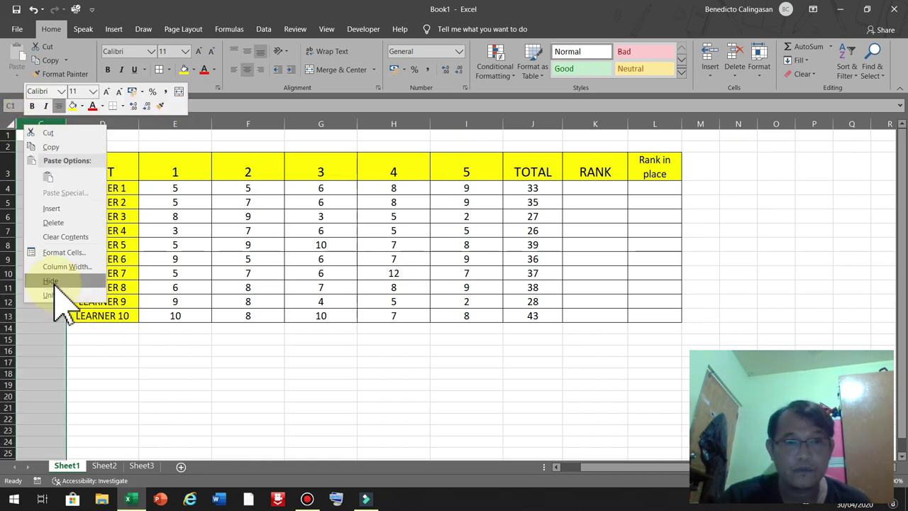
left_click(52, 208)
left_click(213, 329)
left_click(39, 186)
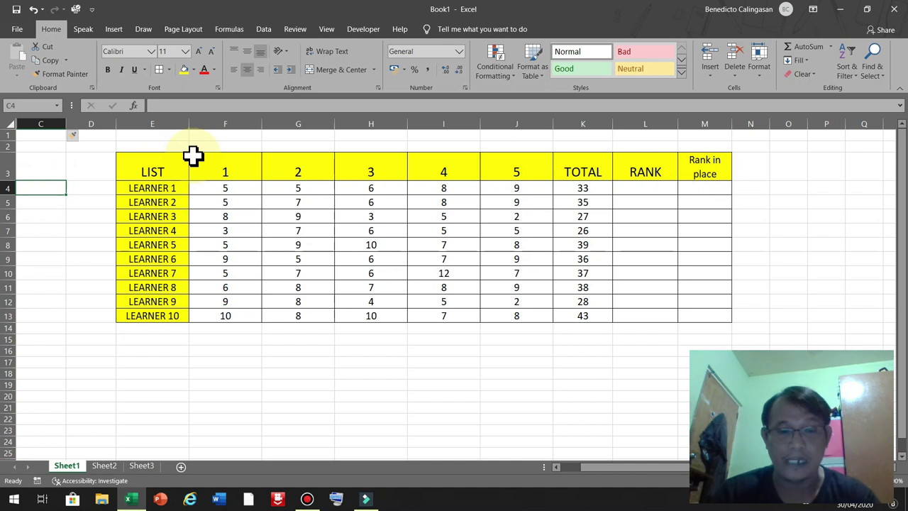
- Number cells C4 to C13 from 1 through 10, correcting the mistyped C7 to 4
type("1")
key("Return")
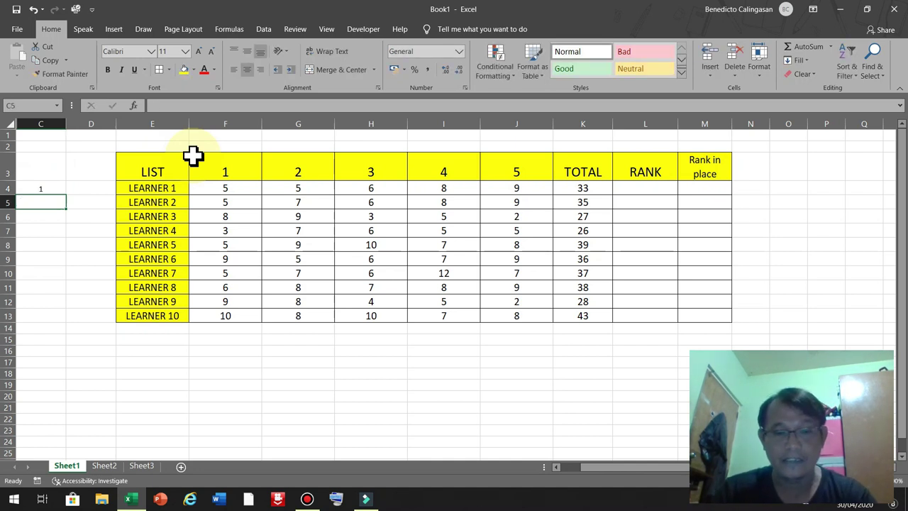
type("2")
key("Return")
type("3")
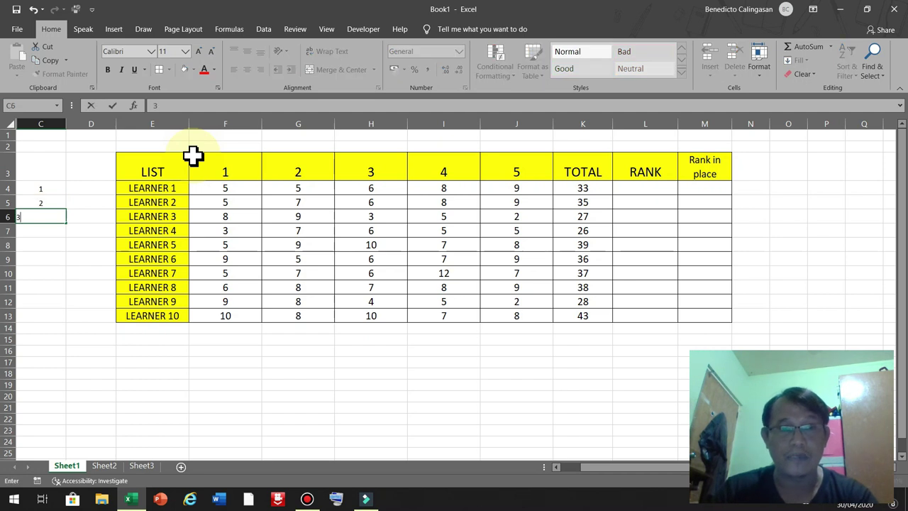
key("Return")
type("5")
key("Return")
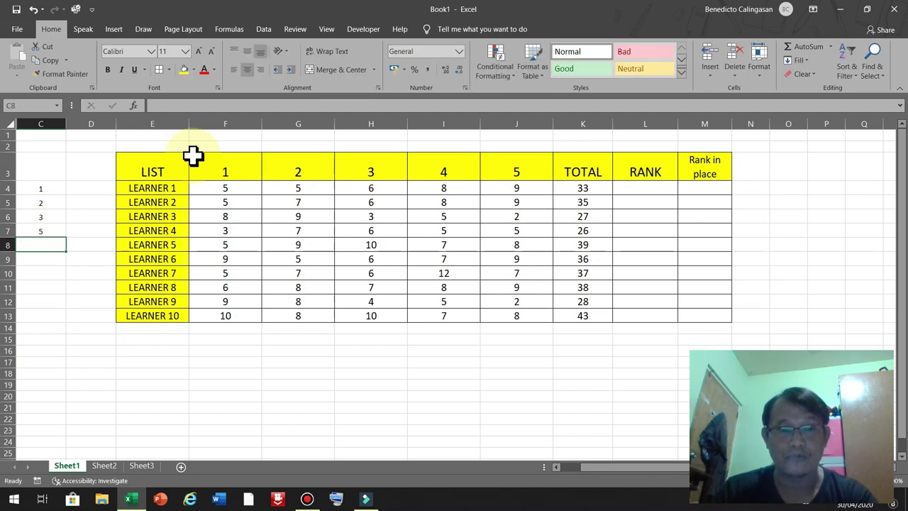
key("Up")
type("4")
key("Return")
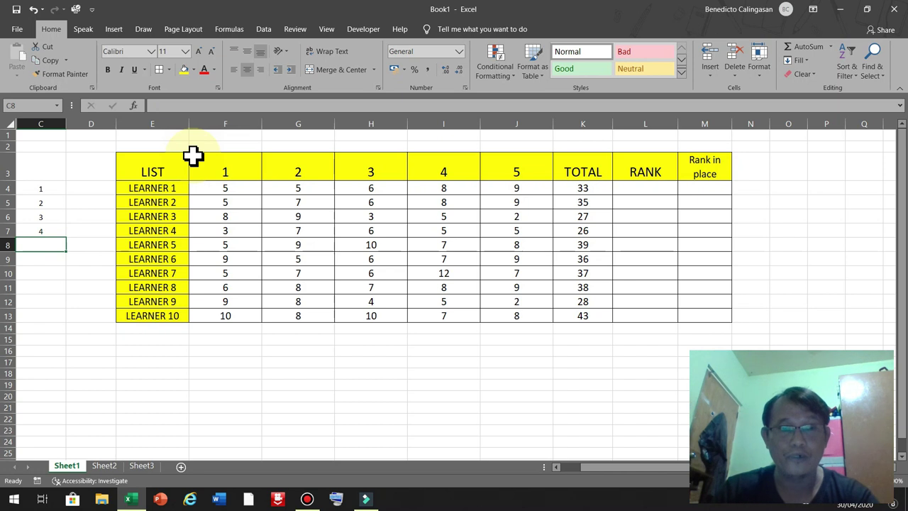
type("5")
key("Return")
type("6")
key("Return")
type("7")
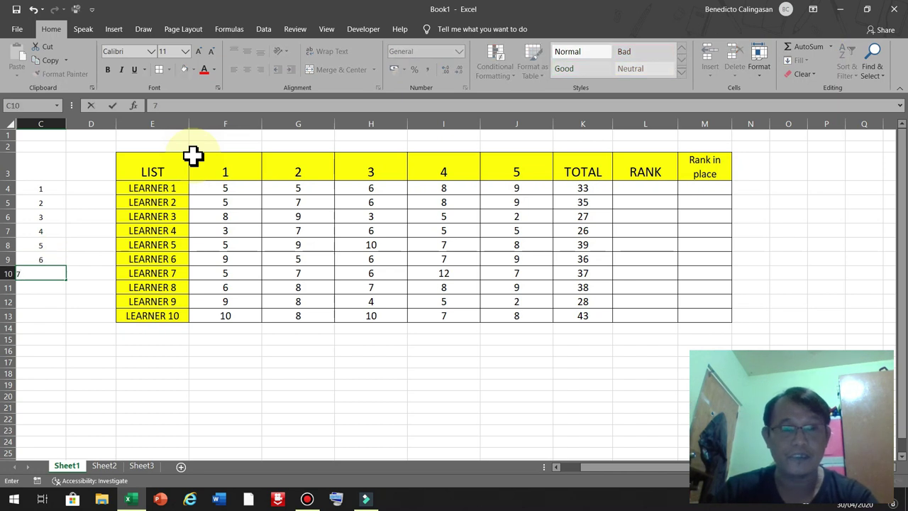
key("Return")
type("8")
key("Return")
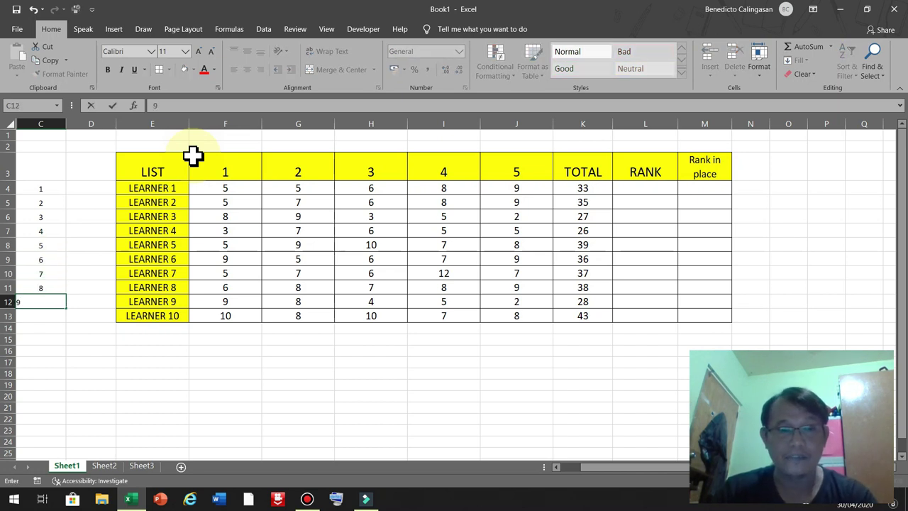
type("9")
key("Return")
type("10")
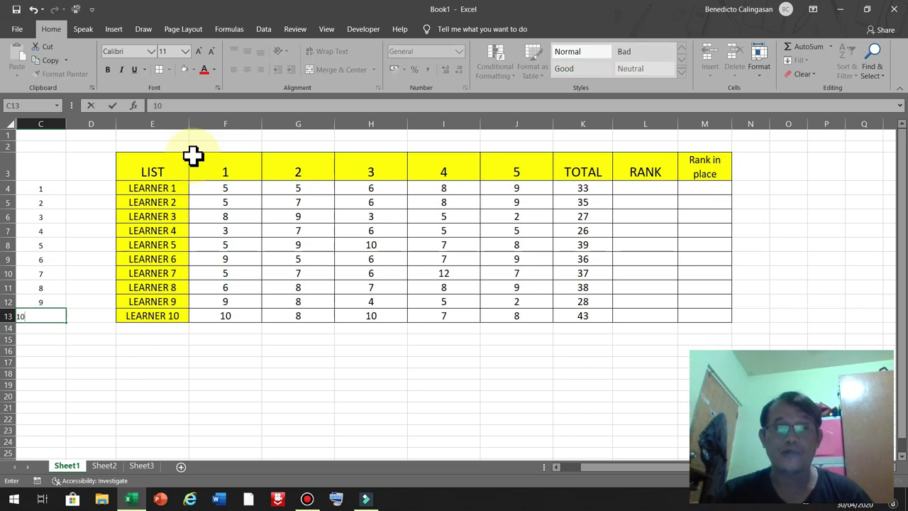
key("Tab")
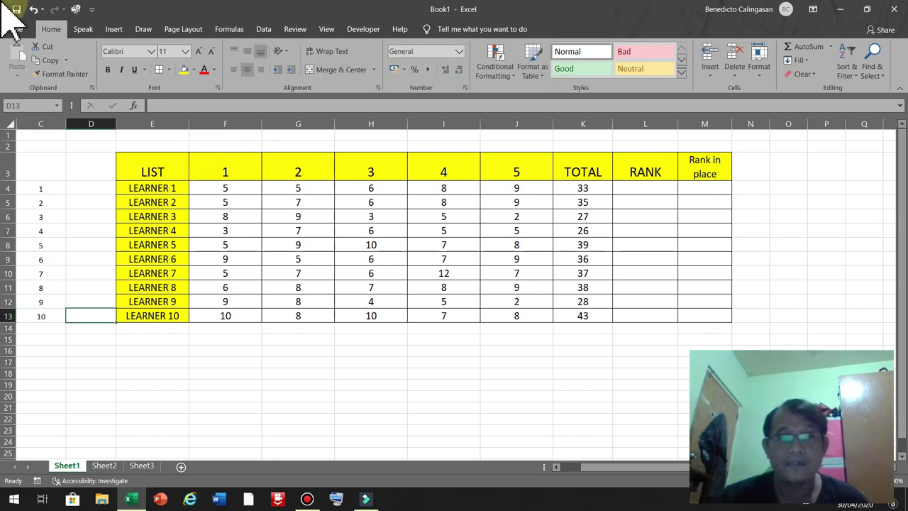
- Enter 1st in D4 and 2nd in D5
left_click(92, 189)
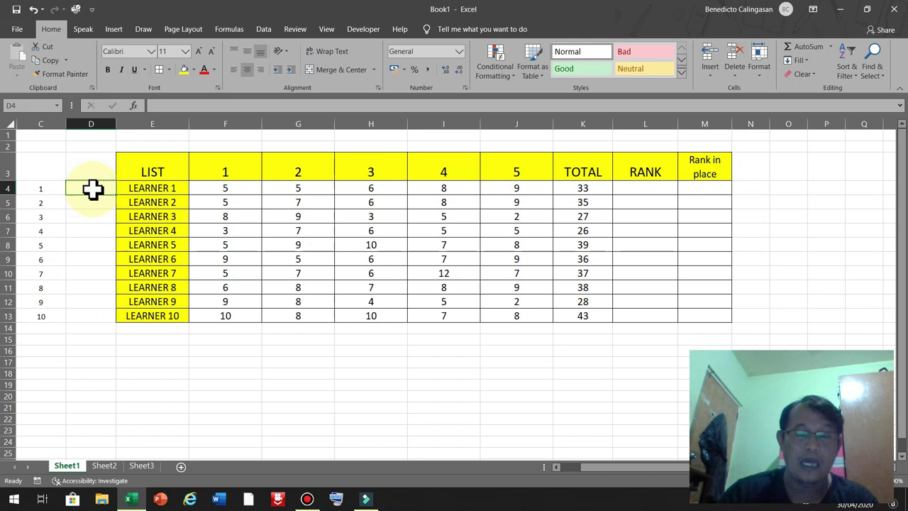
left_click(59, 188)
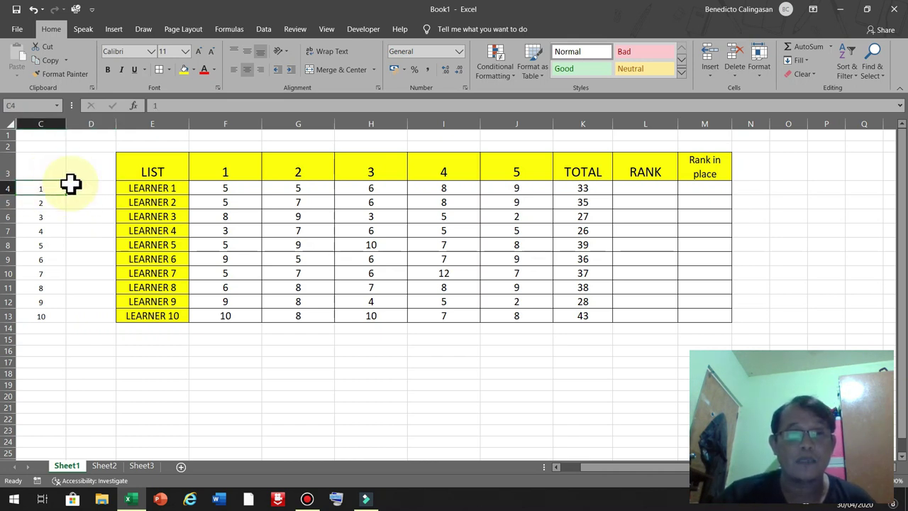
left_click(81, 186)
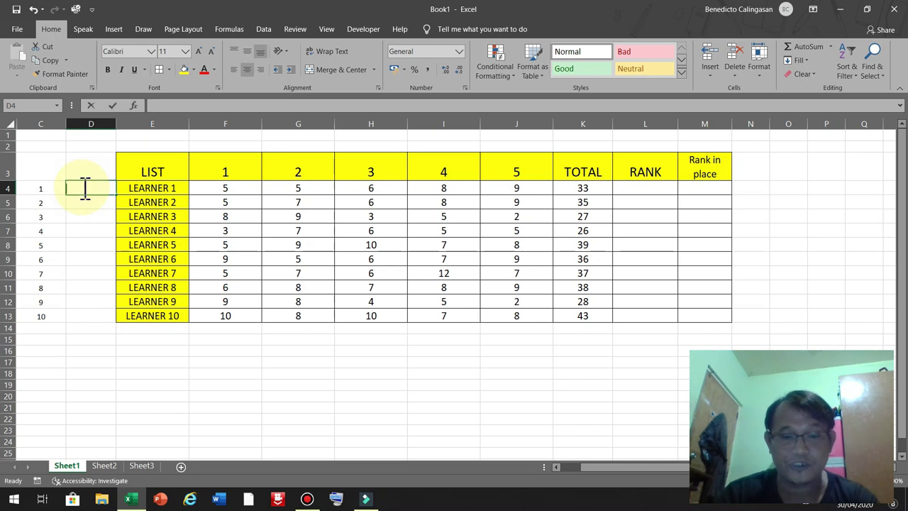
type("1st")
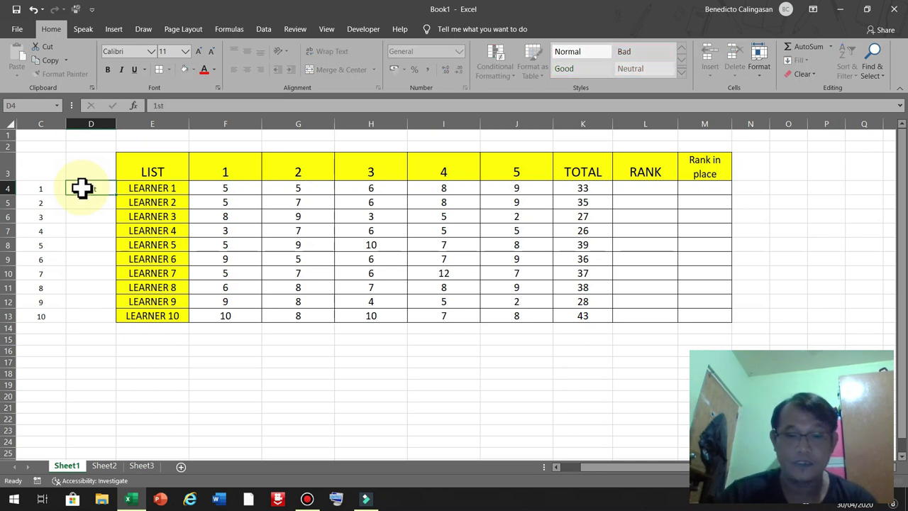
key("Return")
type("2n")
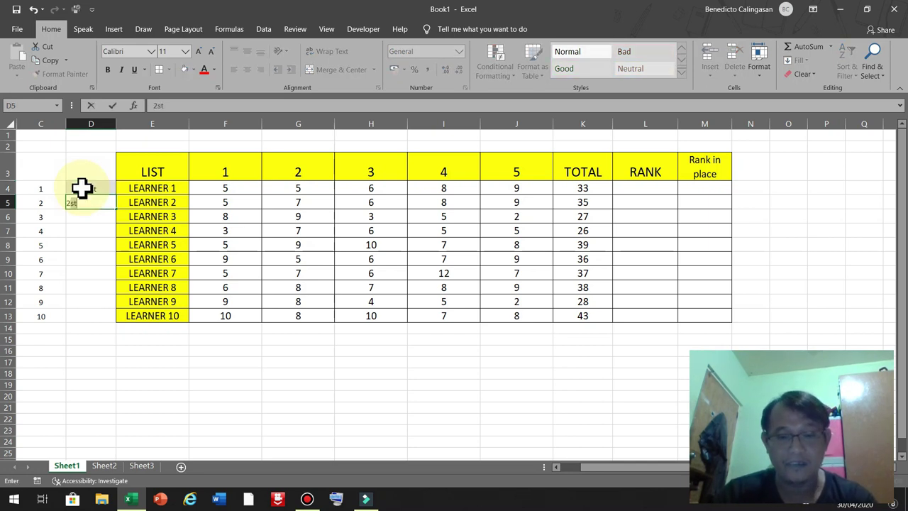
key("Return")
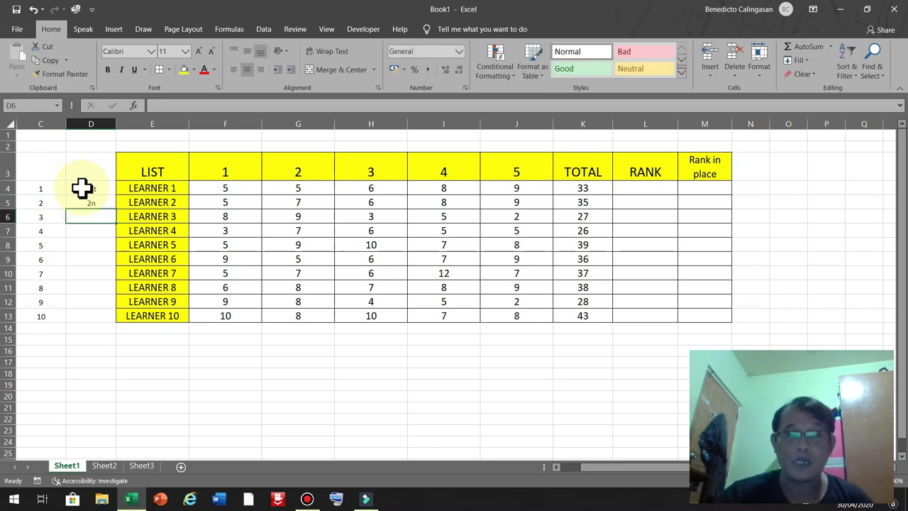
left_click(85, 203)
type("2")
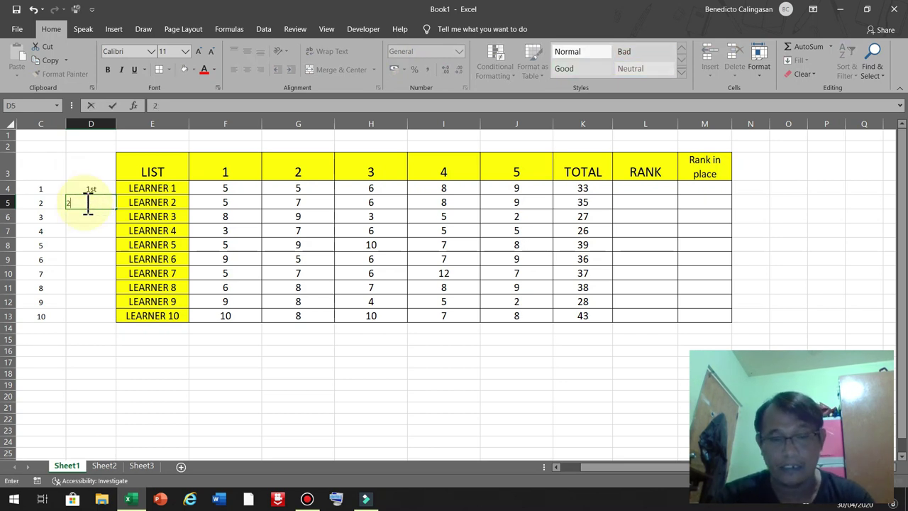
key("Return")
- Fill the ordinals from D4:D5 down through 10th in D13
left_click_drag(91, 188, 92, 197)
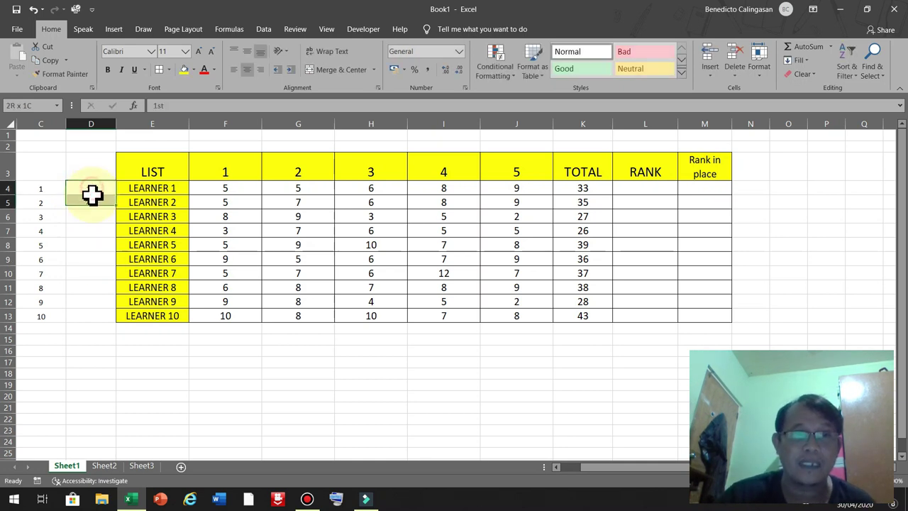
left_click(100, 243)
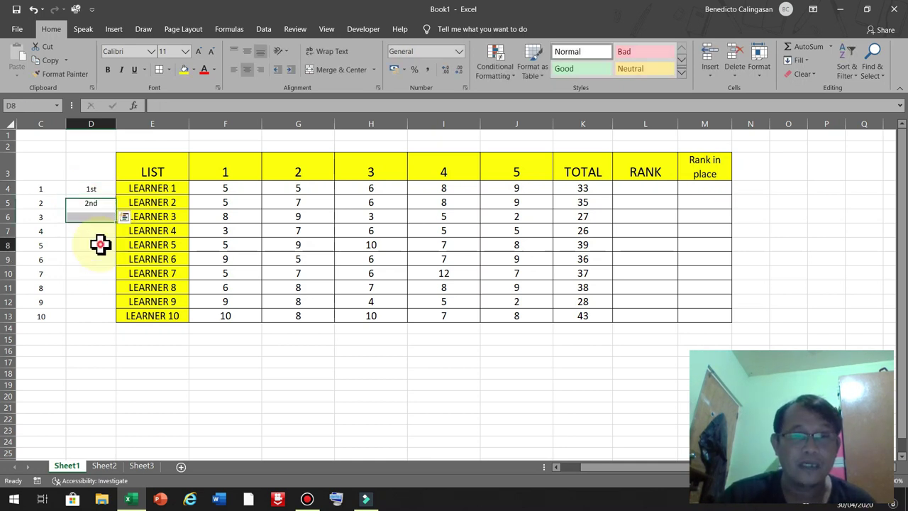
left_click_drag(99, 186, 104, 203)
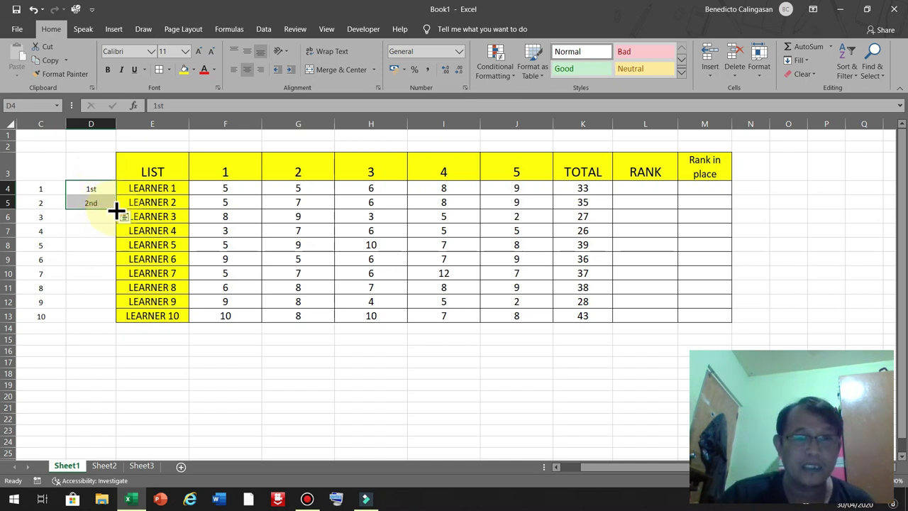
double_click(116, 211)
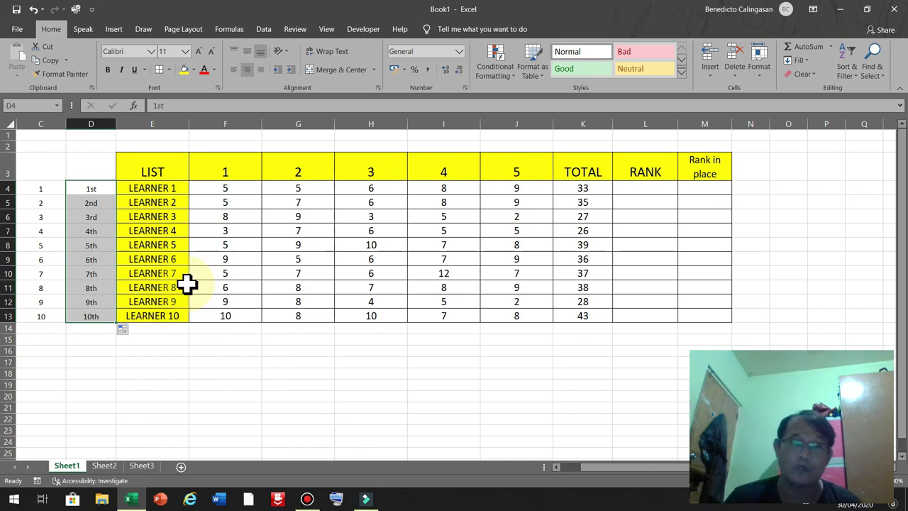
left_click(81, 218)
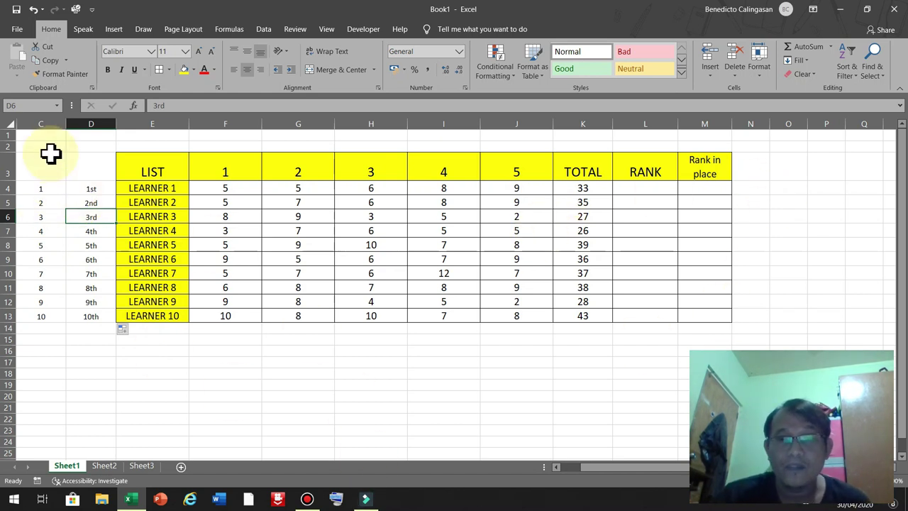
- Begin a RANK.AVG formula in the RANK cell L4
left_click_drag(41, 191, 91, 312)
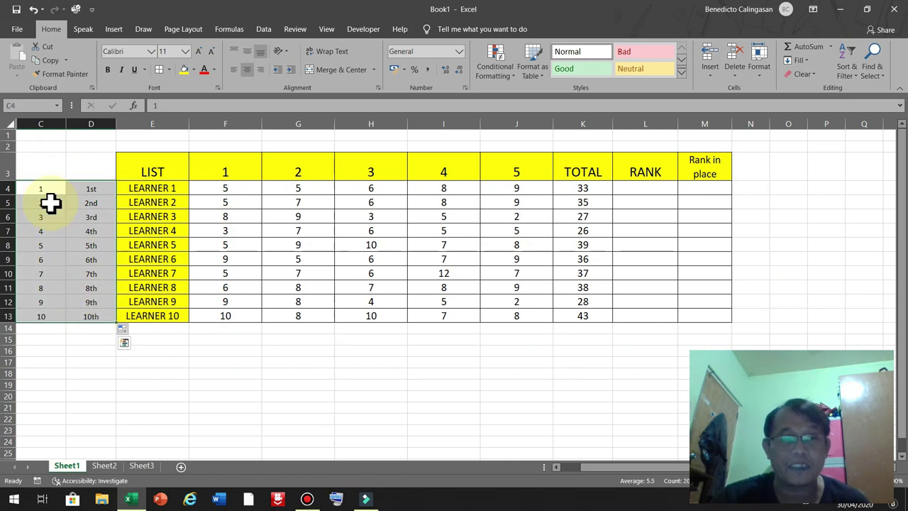
left_click_drag(32, 167, 75, 166)
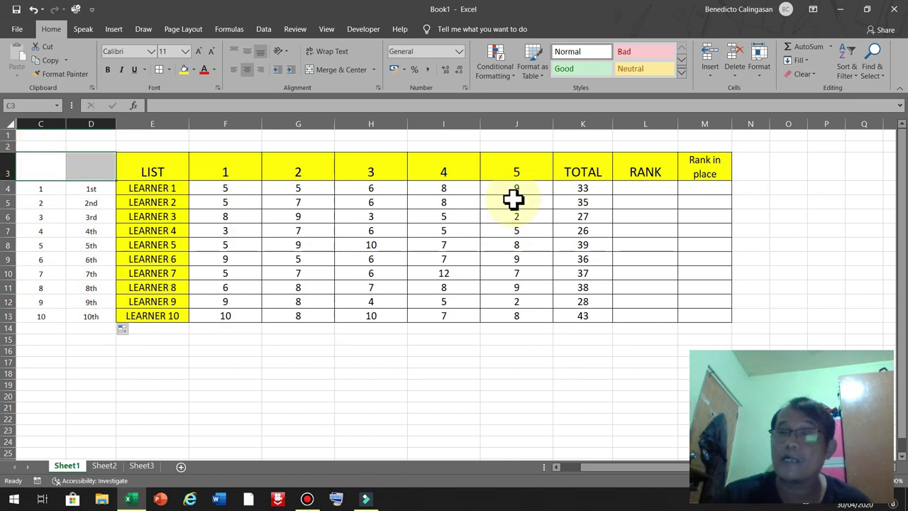
double_click(715, 187)
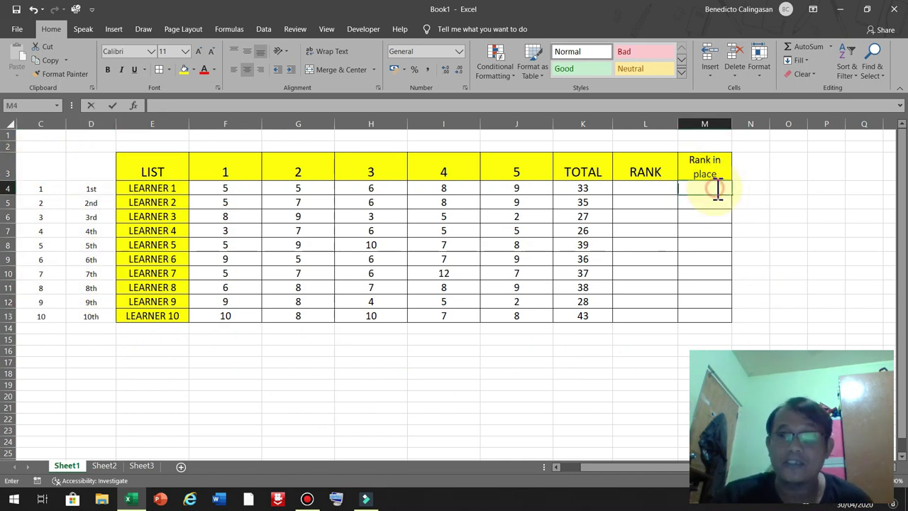
left_click(634, 190)
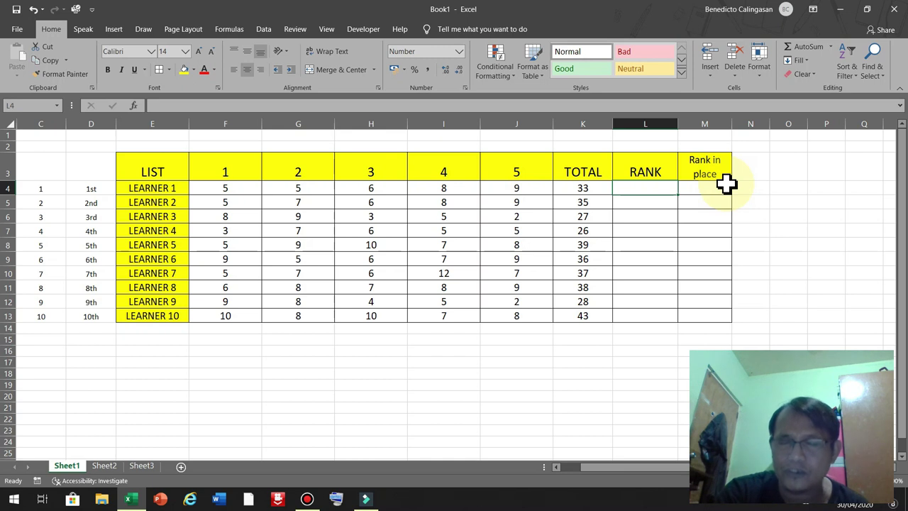
type("=")
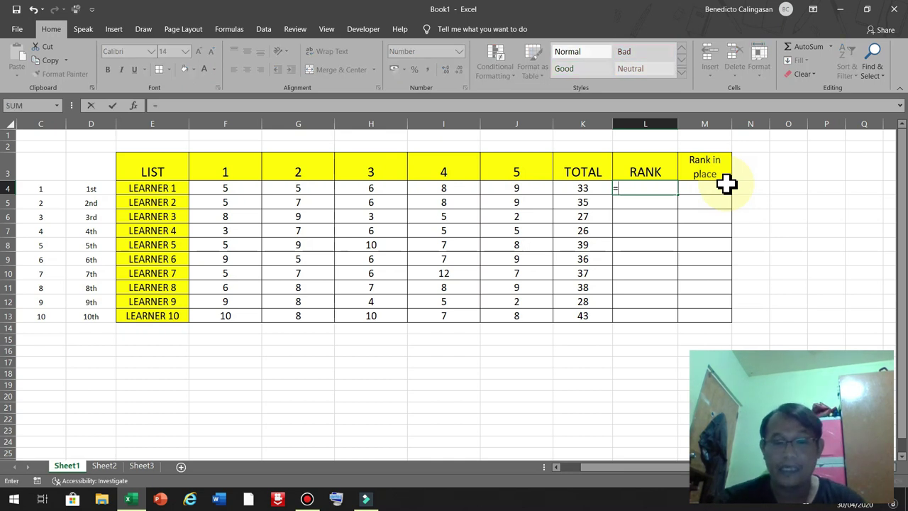
type("r")
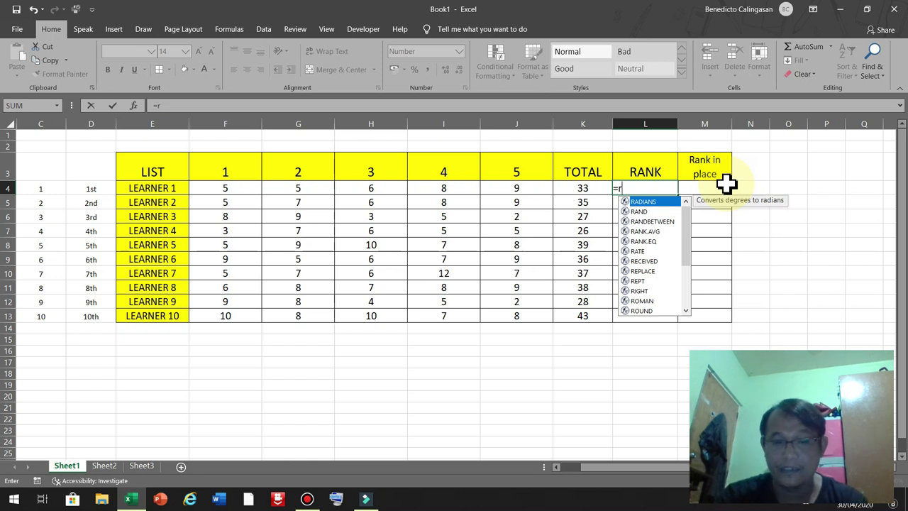
key("BackSpace")
type("Ra")
key("BackSpace")
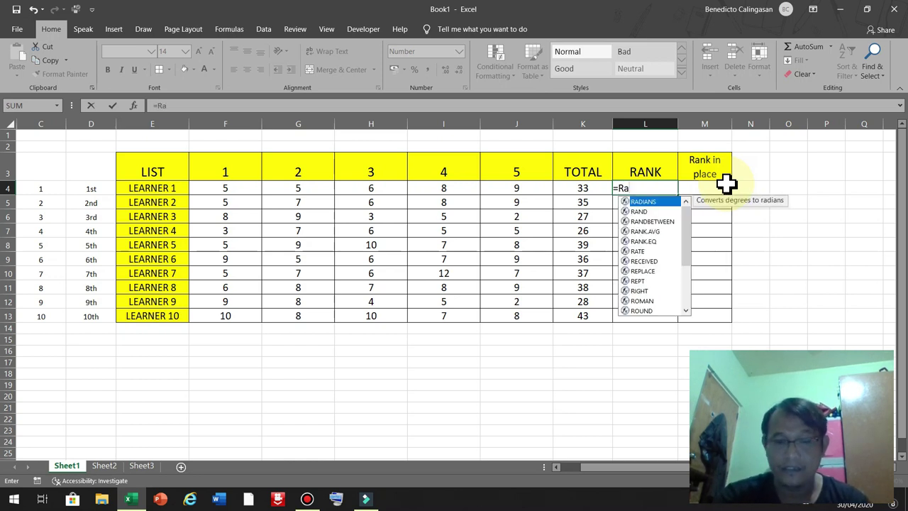
type("ANK")
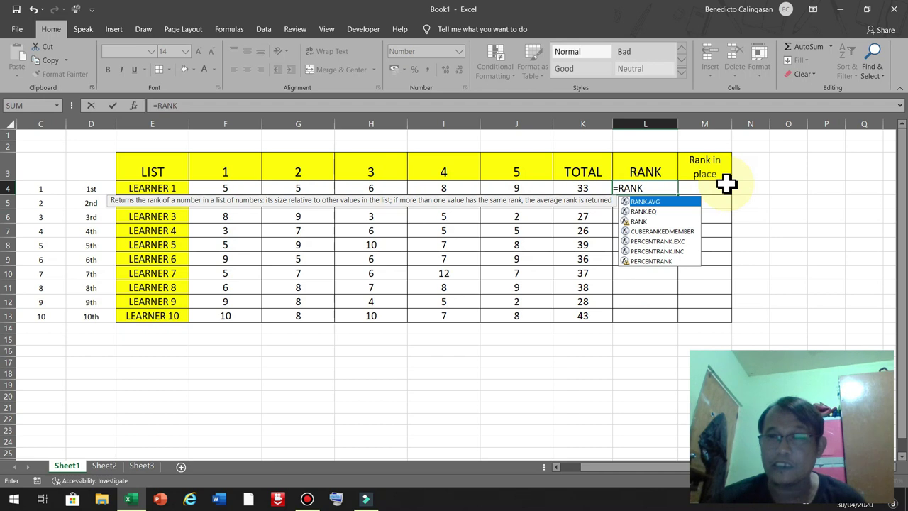
double_click(657, 201)
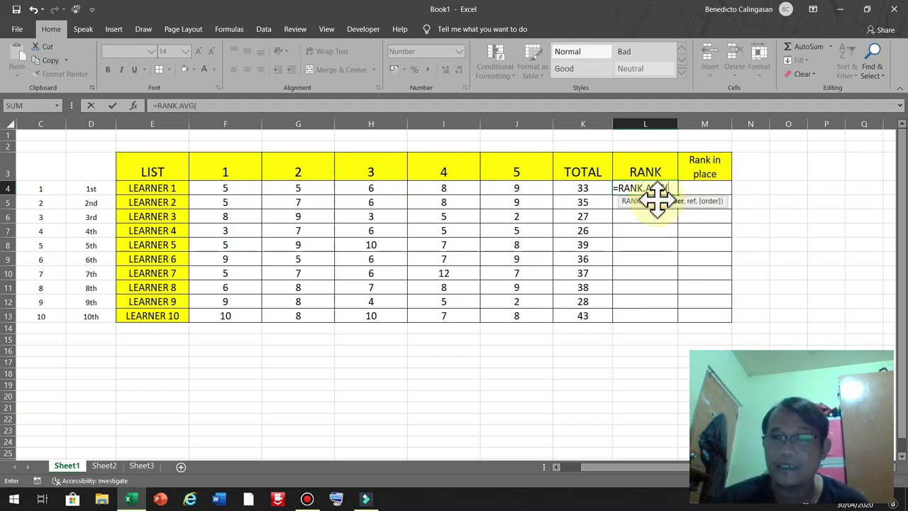
- Complete it as =RANK.AVG(K4,K4:K13) and enter it
left_click(578, 188)
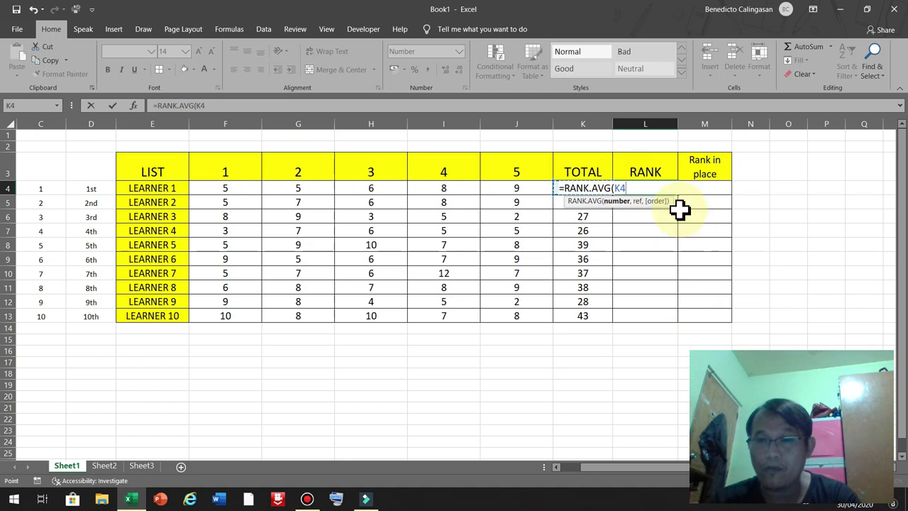
type(",")
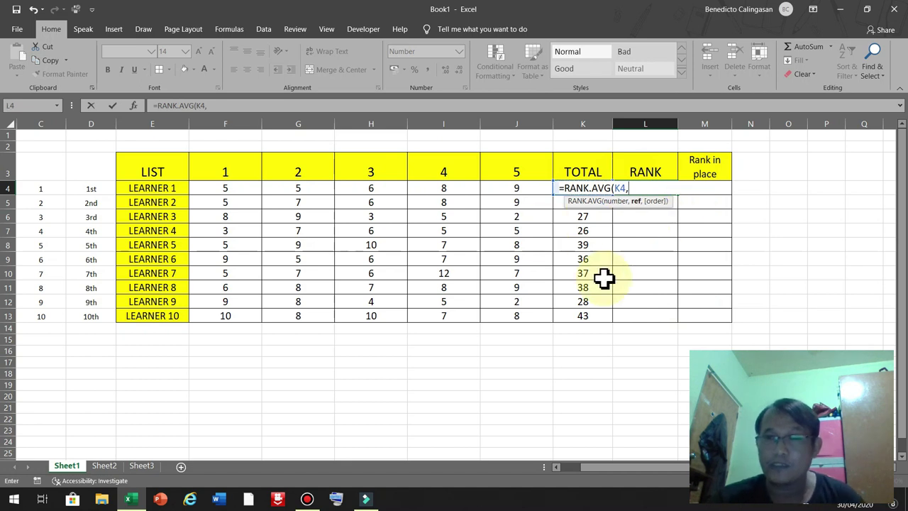
left_click(530, 185)
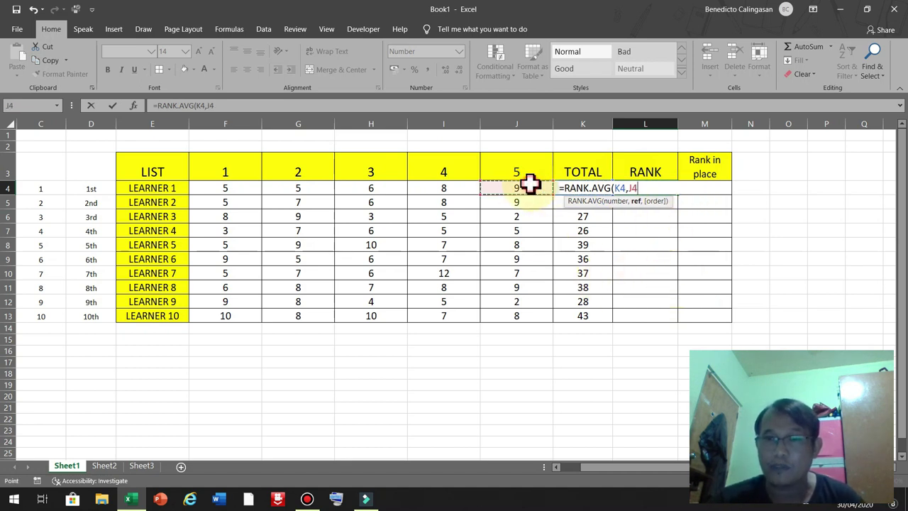
key("Right")
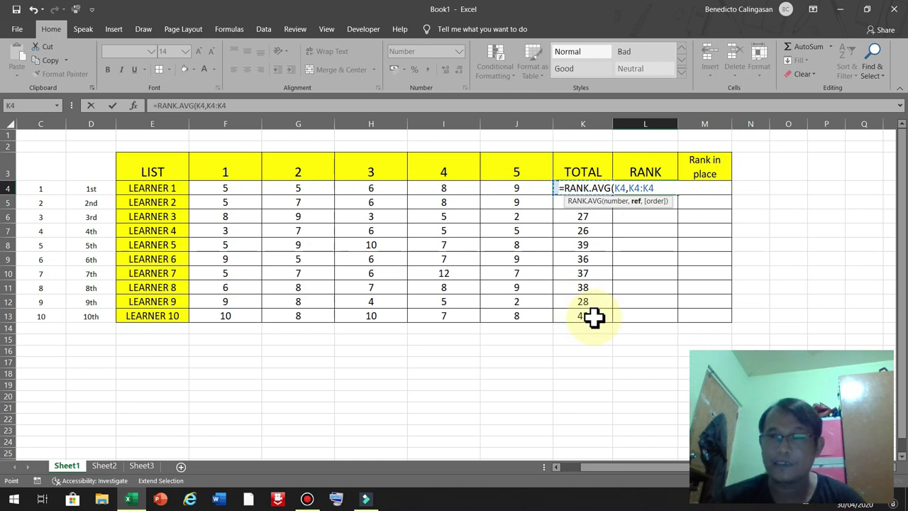
left_click(594, 318, "shift")
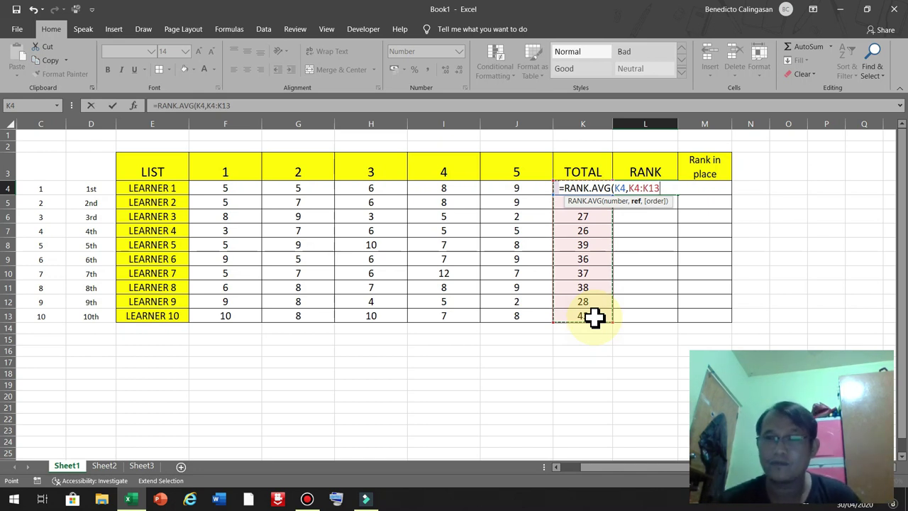
type(")")
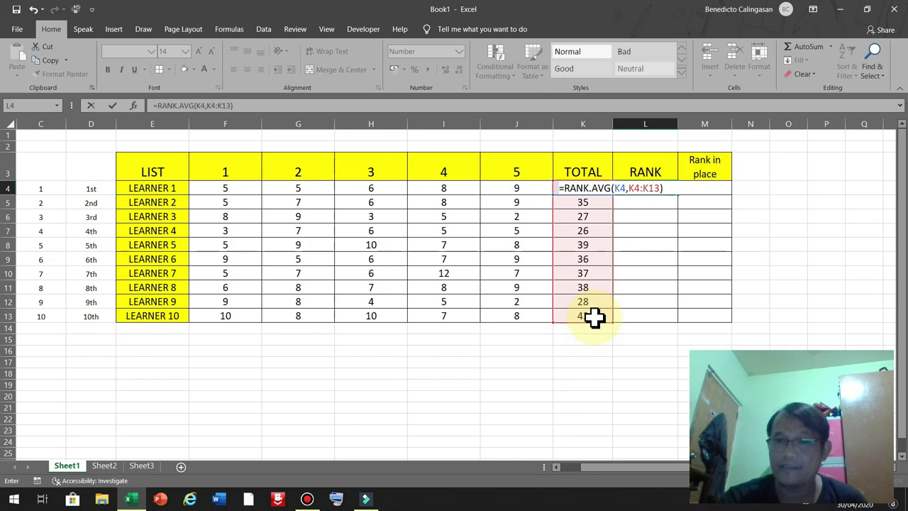
key("Return")
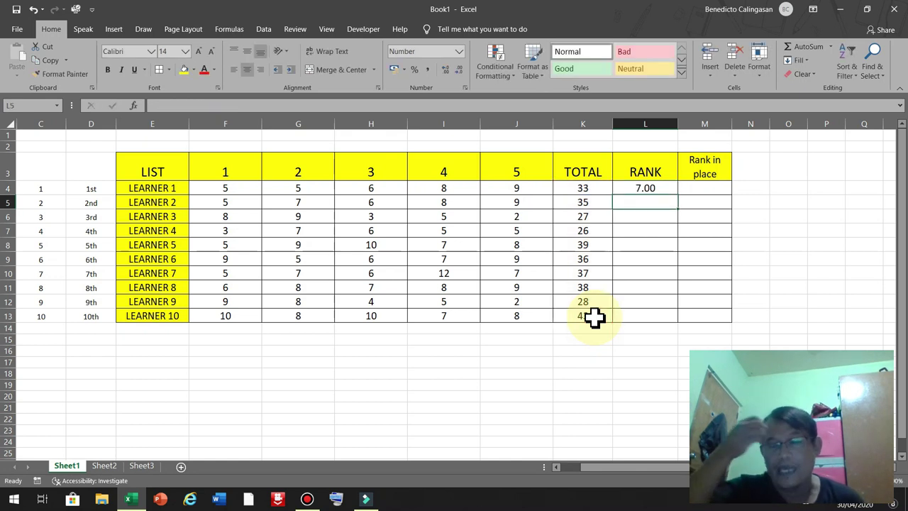
- Fill L4's rank formula down to L13 and inspect the shifted ranges in L11–L13
left_click(633, 185)
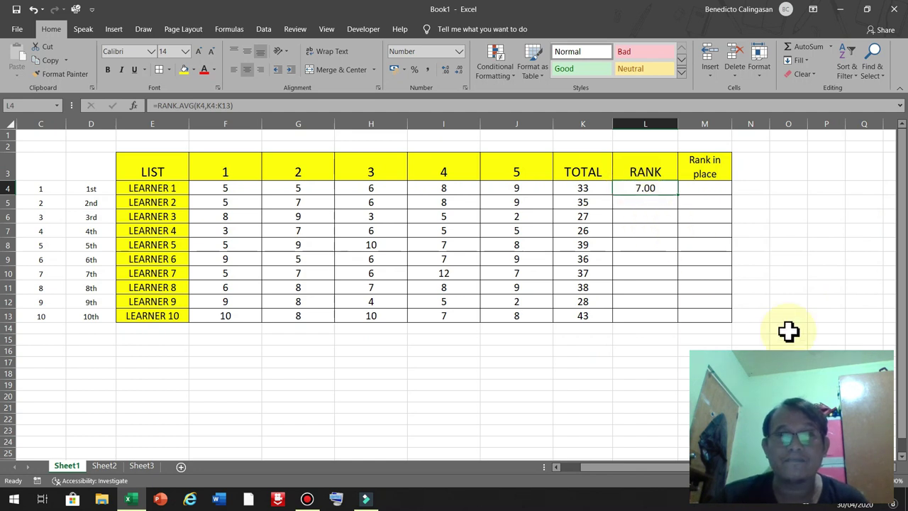
double_click(679, 198)
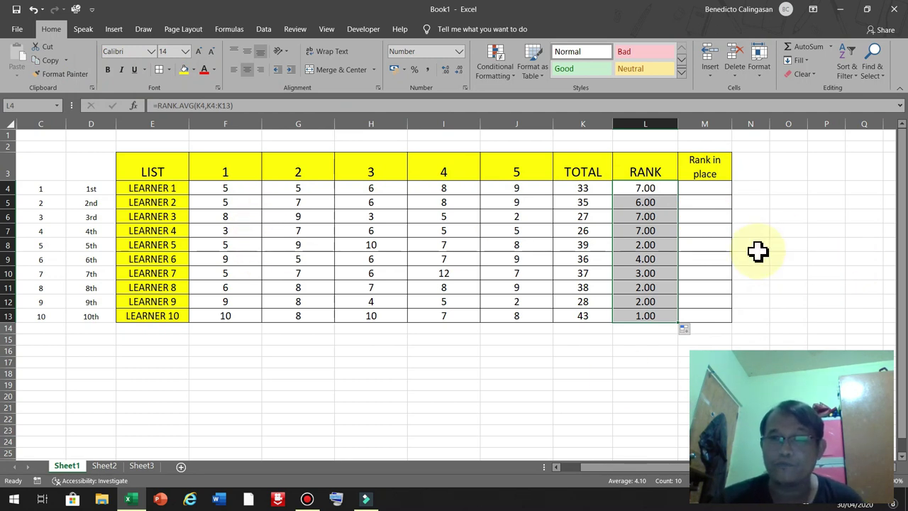
left_click(580, 315)
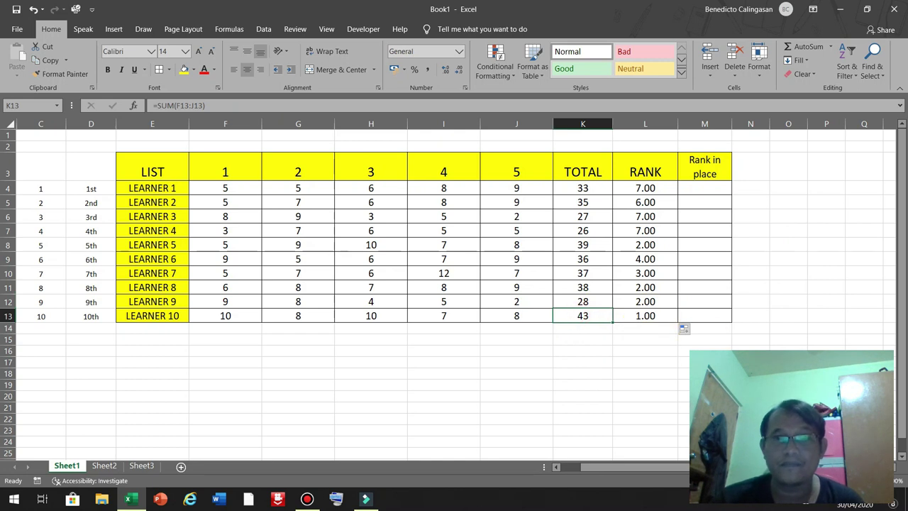
left_click(645, 315)
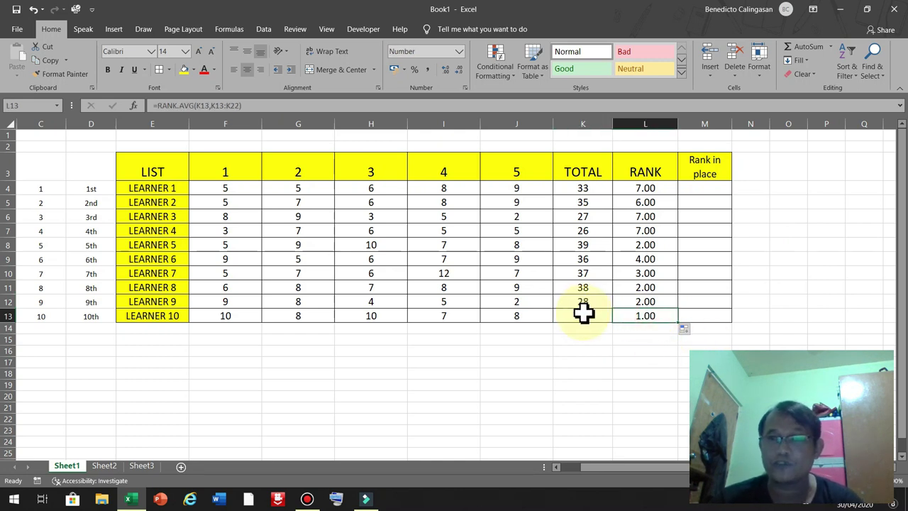
left_click(583, 314)
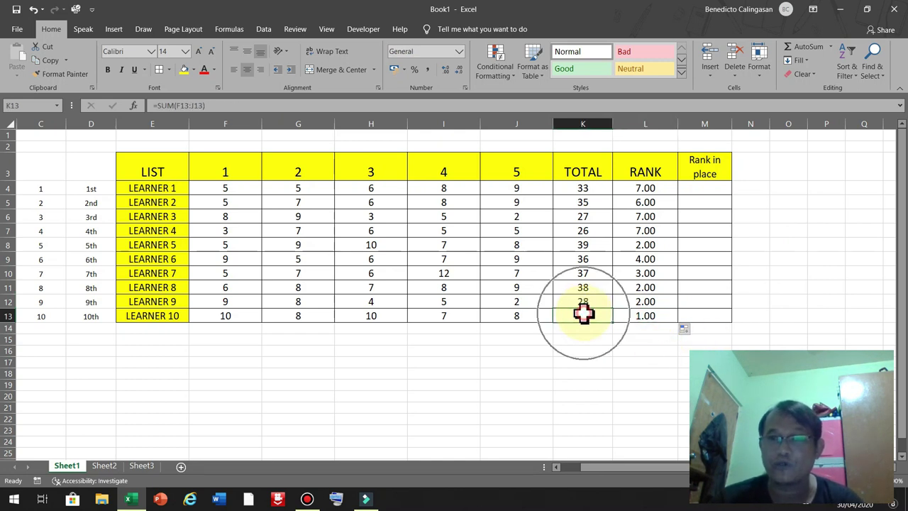
left_click(639, 317)
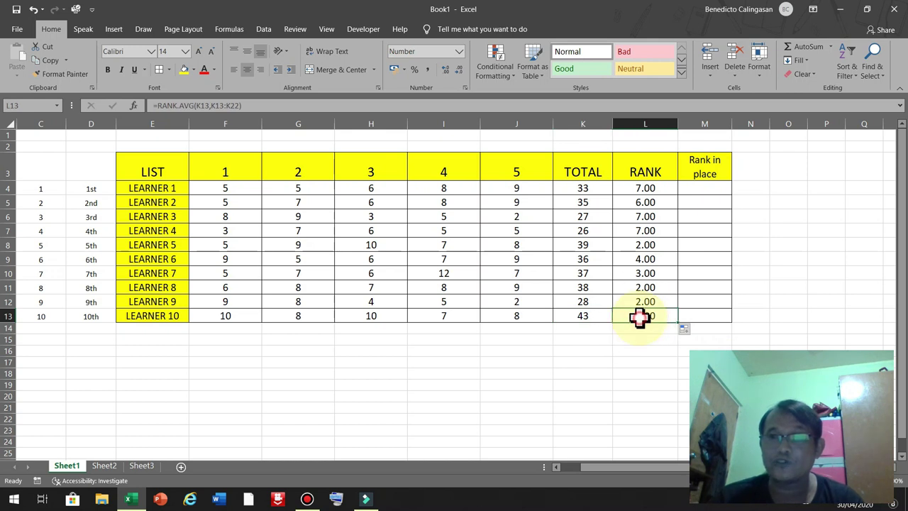
left_click(645, 290)
left_click(648, 314)
left_click(646, 290)
left_click(645, 301)
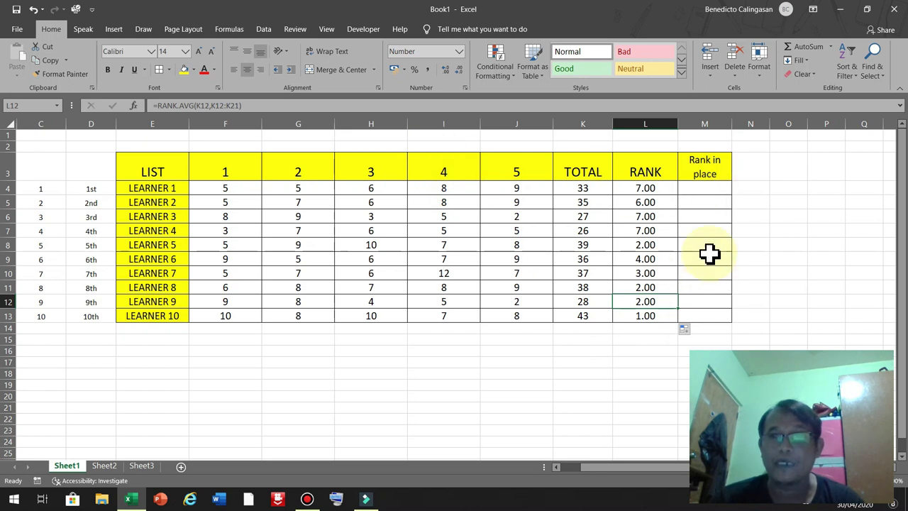
left_click(632, 186)
- Undo a broken edit to L11's rank formula so it shows 2.00 again
left_click_drag(660, 288, 661, 296)
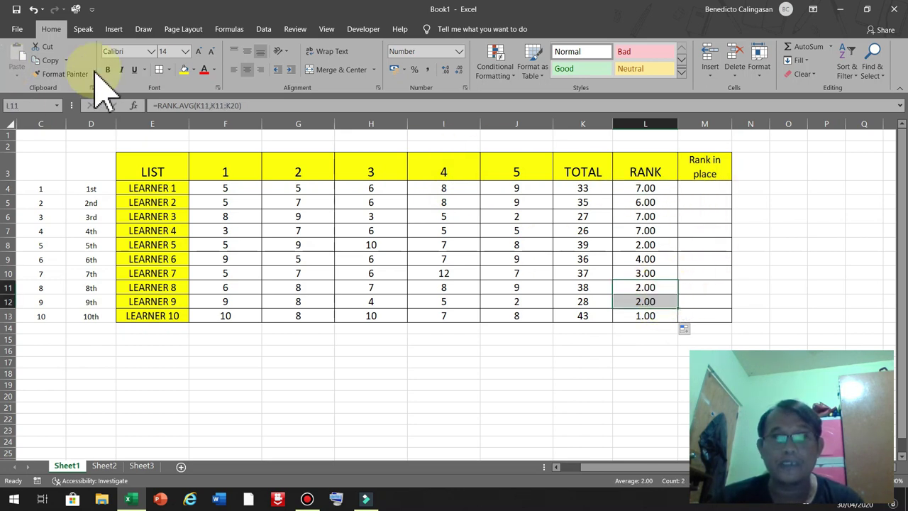
left_click(217, 105)
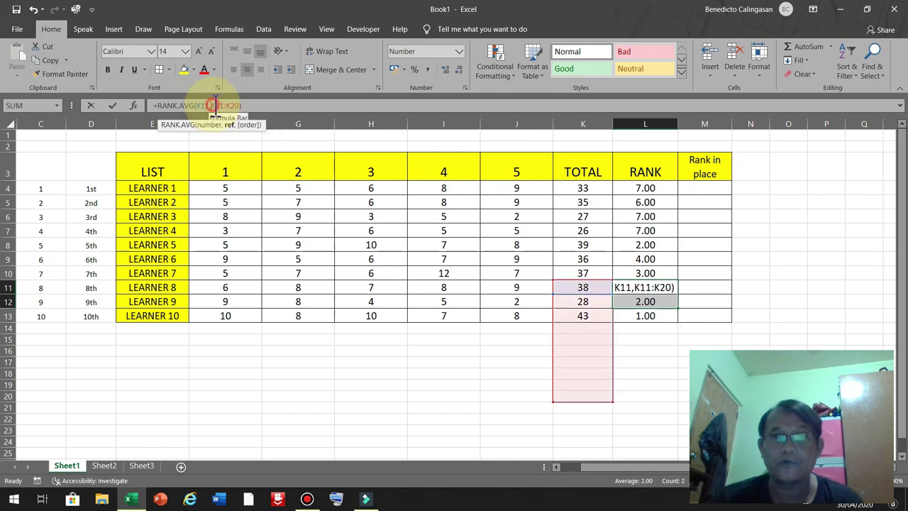
left_click(496, 366)
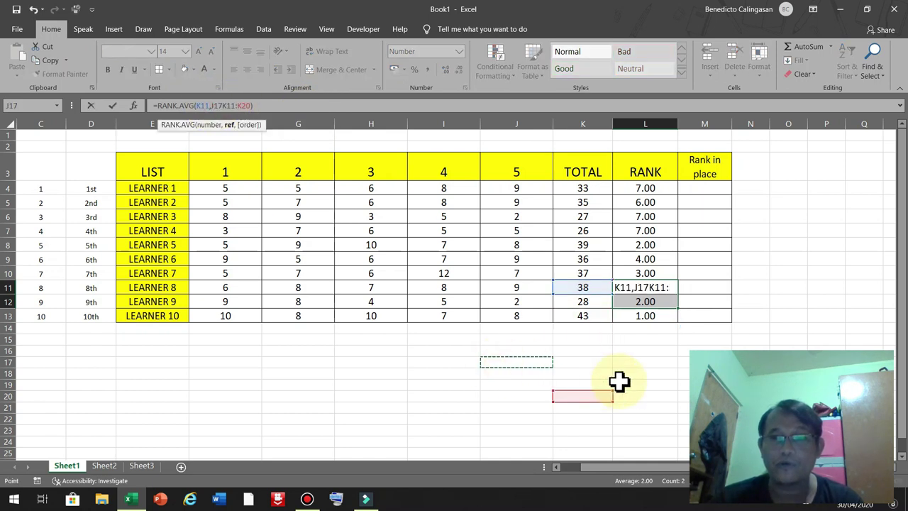
key("Return")
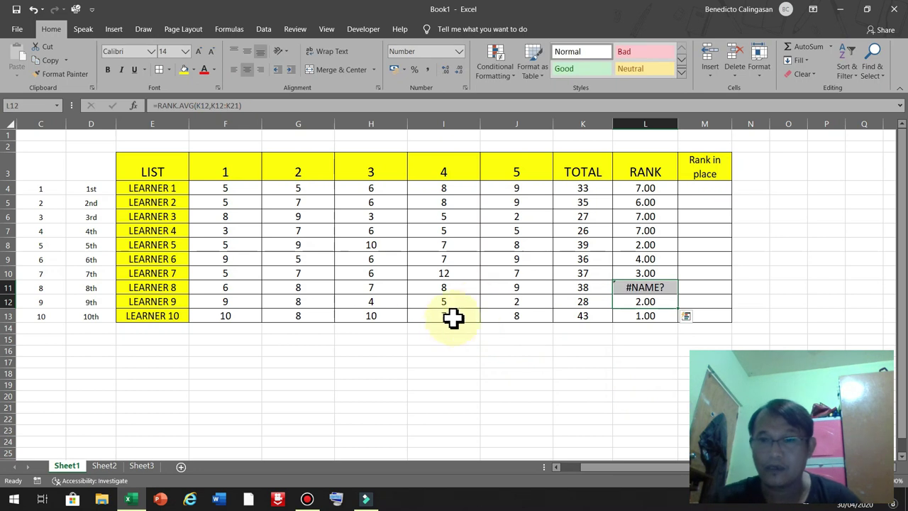
key("ctrl+z")
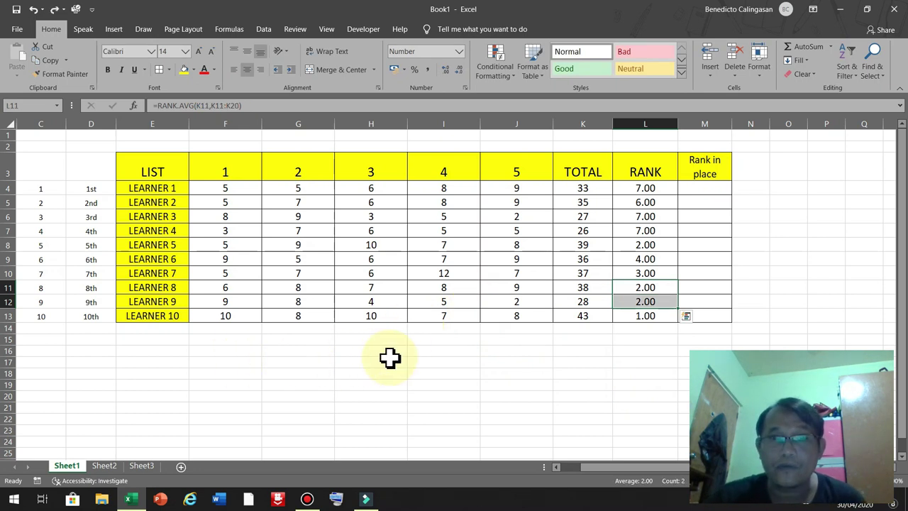
left_click(389, 359)
left_click_drag(389, 358, 502, 361)
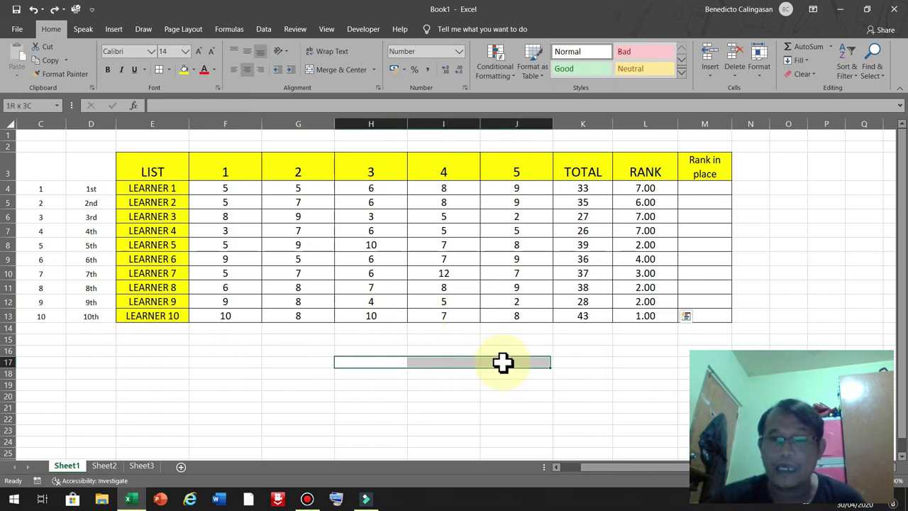
- Type the text note RANK(K4,K4:K3) into cell H17 below the table
type("RANK(")
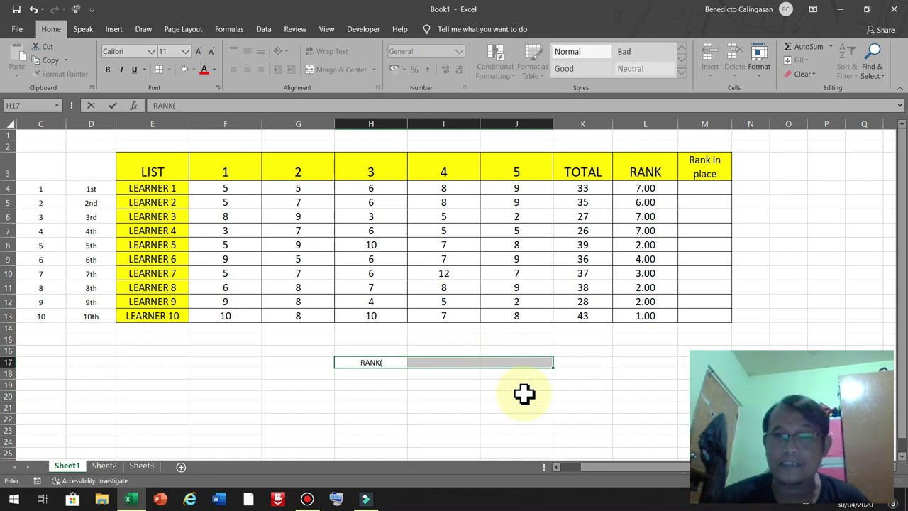
left_click(582, 186)
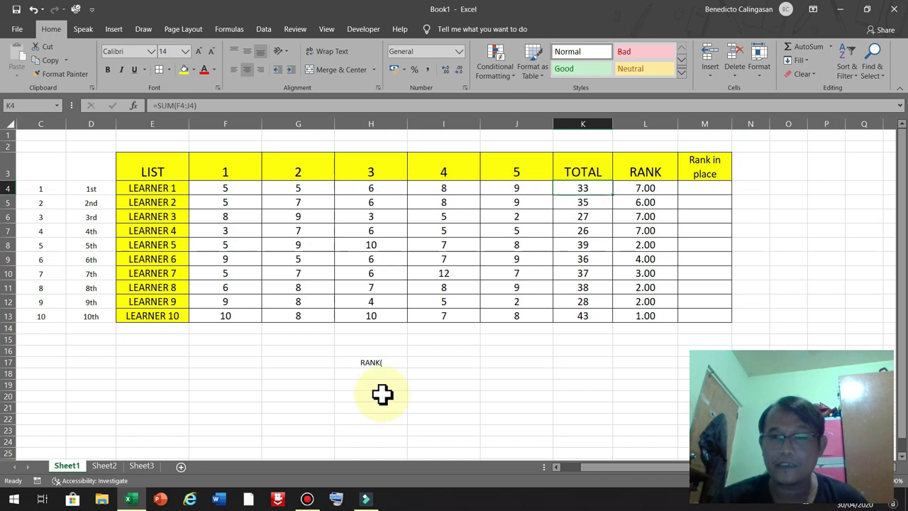
left_click(384, 363)
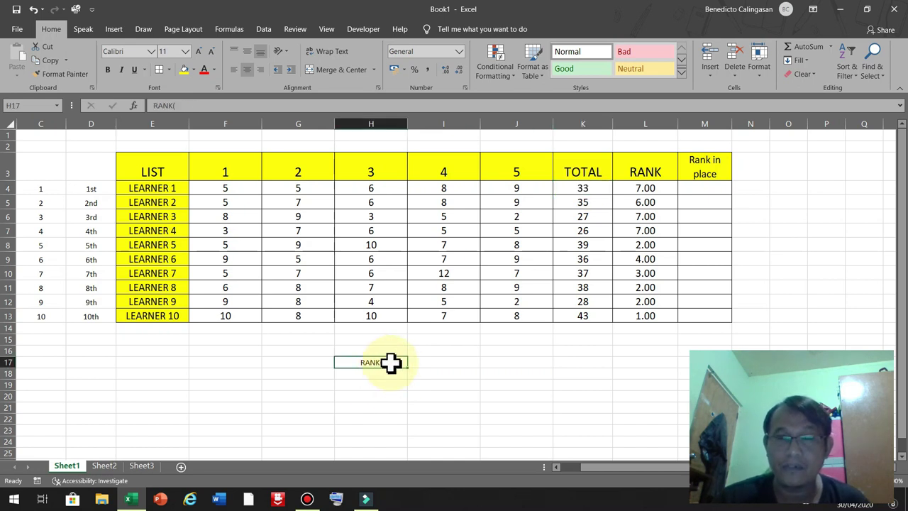
left_click(579, 188)
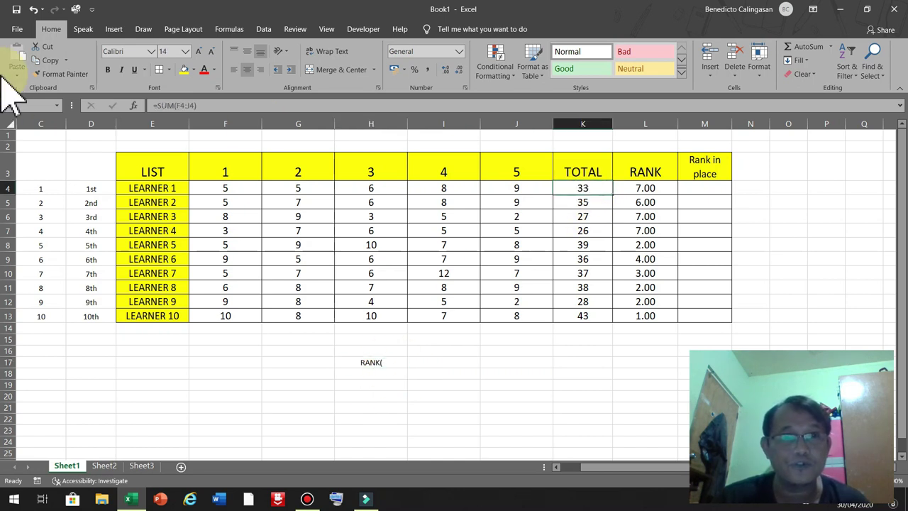
left_click(383, 362)
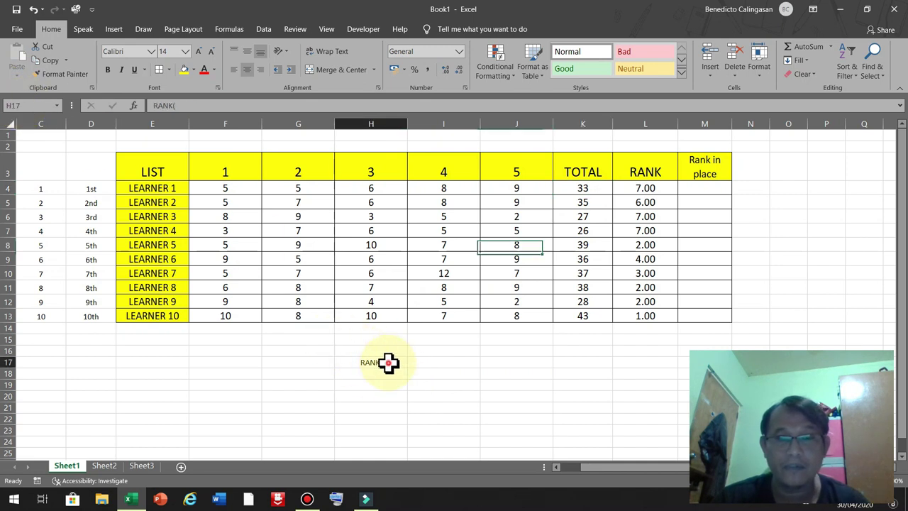
double_click(386, 363)
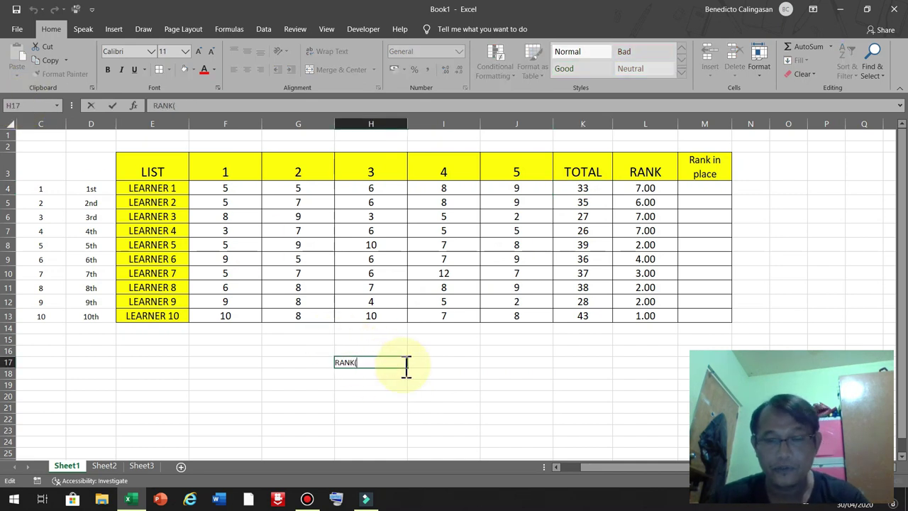
type("K4,K4")
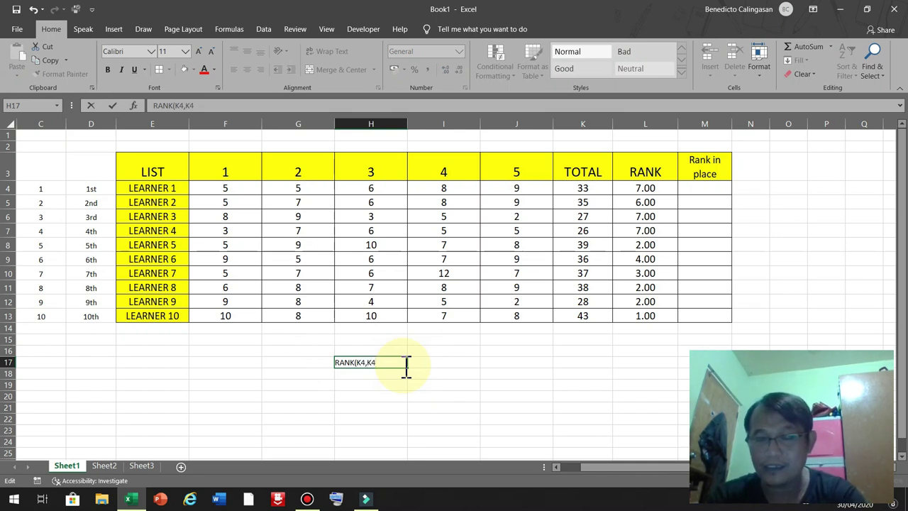
type(":K3")
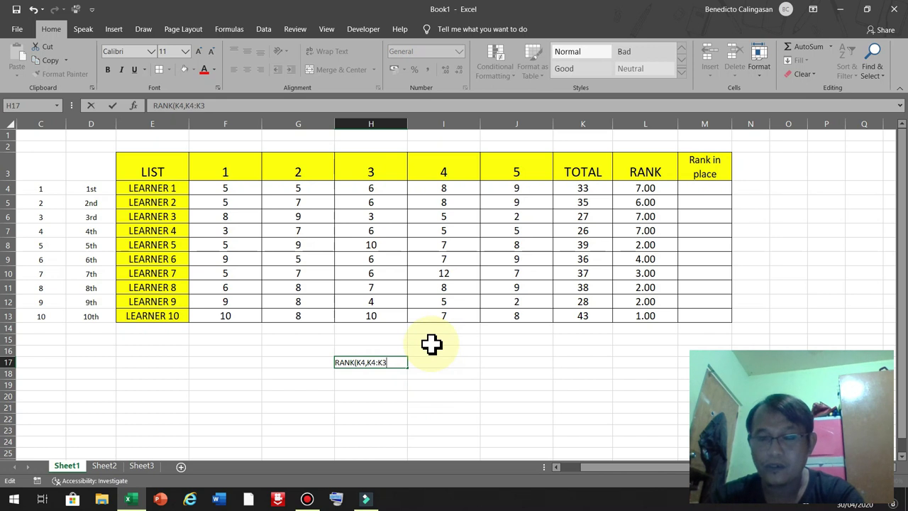
type(")")
key("Return")
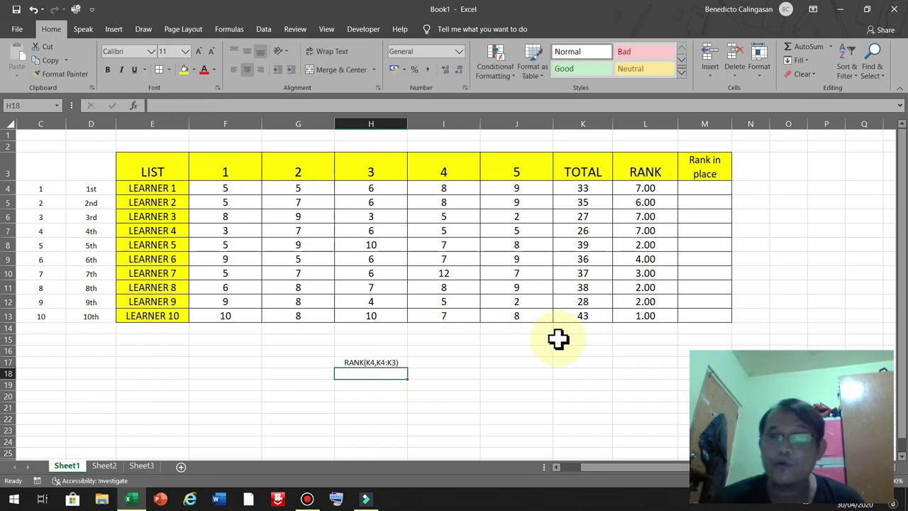
left_click(646, 290)
- Insert $ signs so the H17 note reads RANK(K4,$K$4:$K$3)
left_click_drag(645, 290, 646, 301)
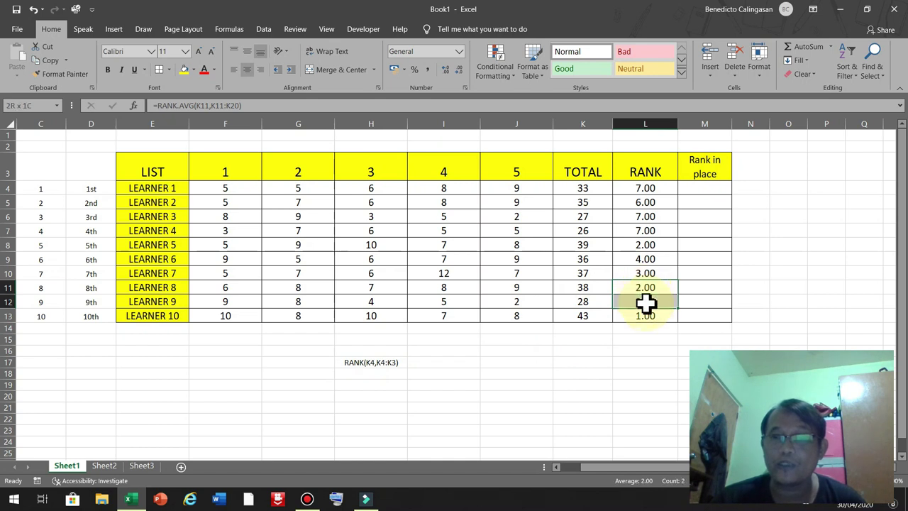
key("ctrl+q")
left_click(399, 390)
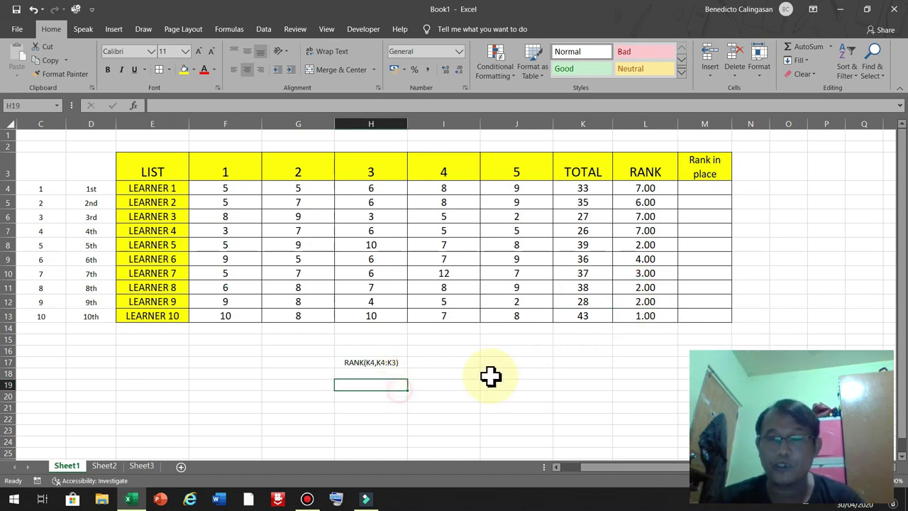
left_click(375, 363)
double_click(378, 363)
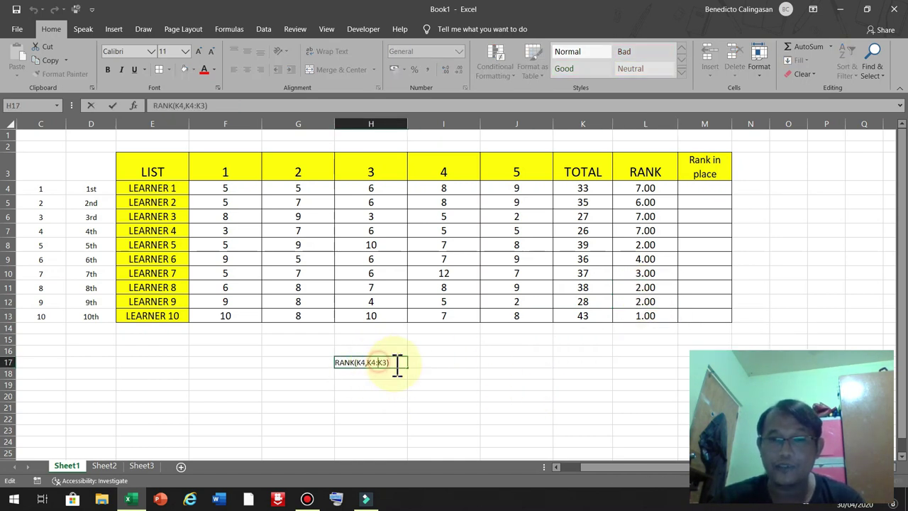
left_click(372, 362)
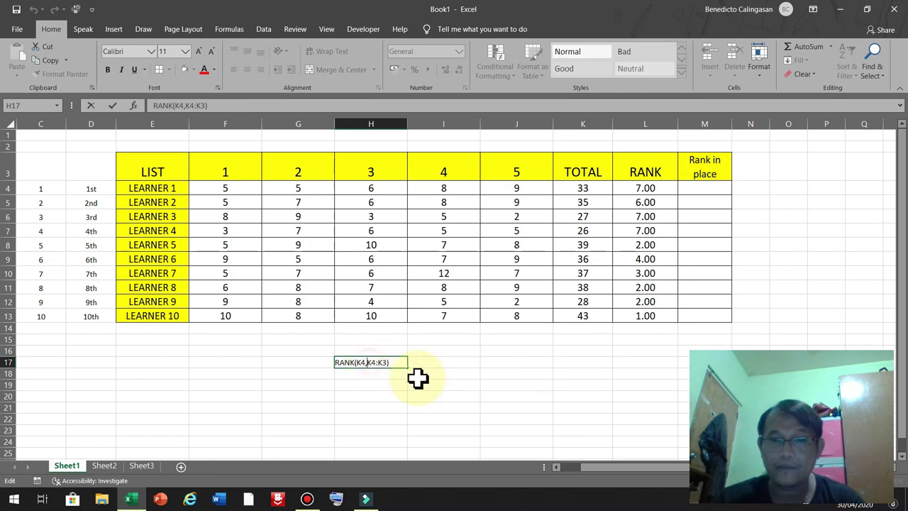
type("$K")
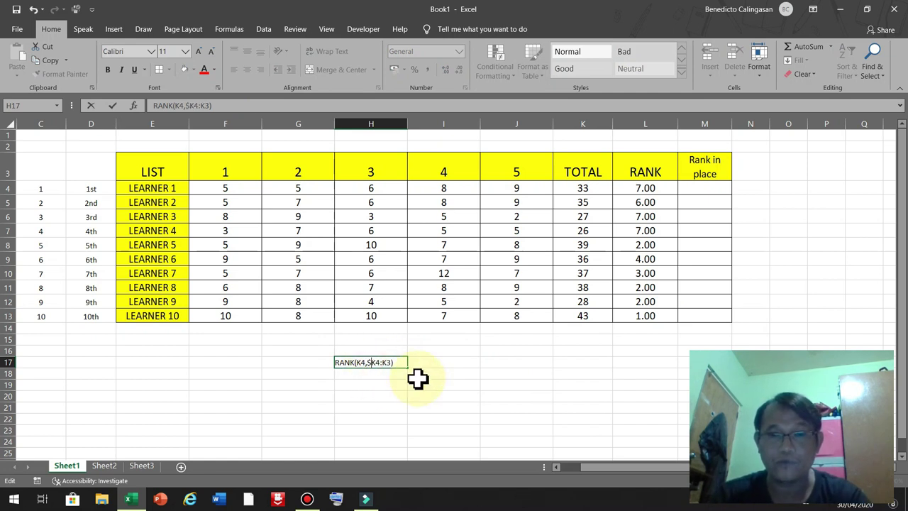
type("$4:")
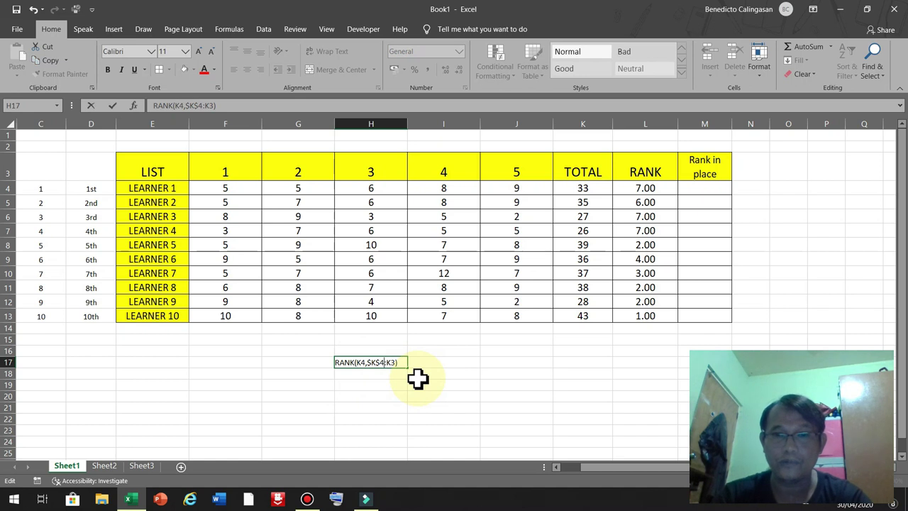
type("$K")
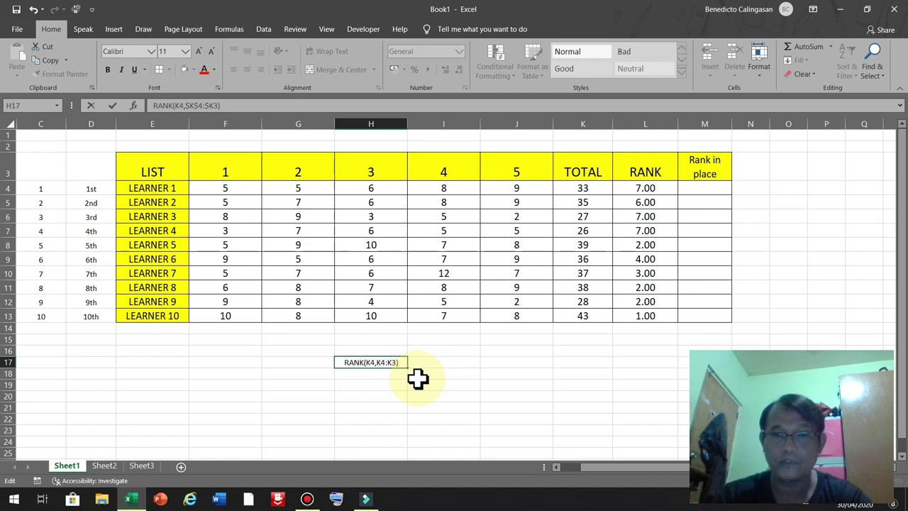
type("$")
key("Return")
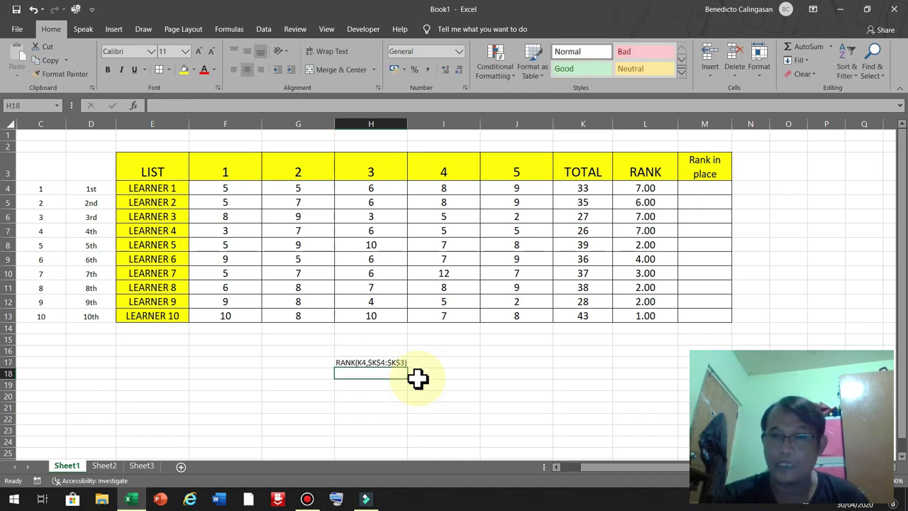
left_click(502, 377)
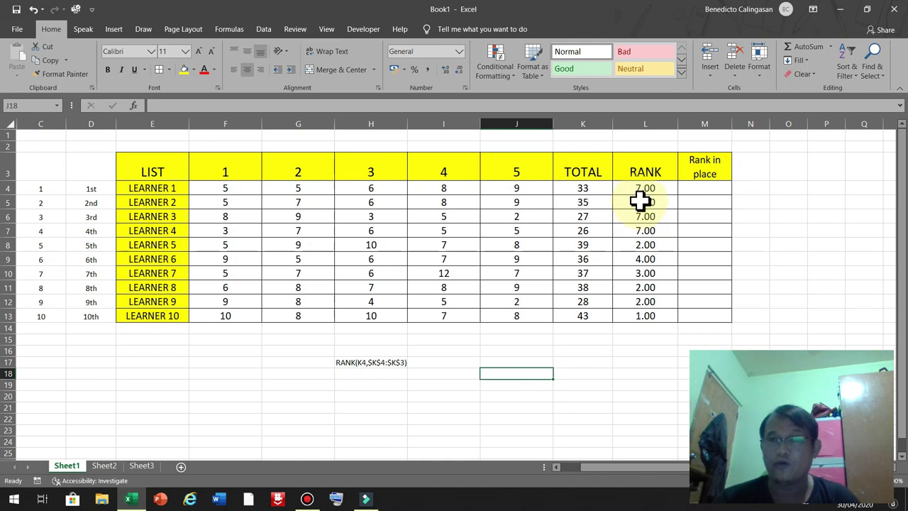
- Change L4 to =RANK.AVG(K4,$K$4:$K$13) and fill it down to L13
left_click(640, 190)
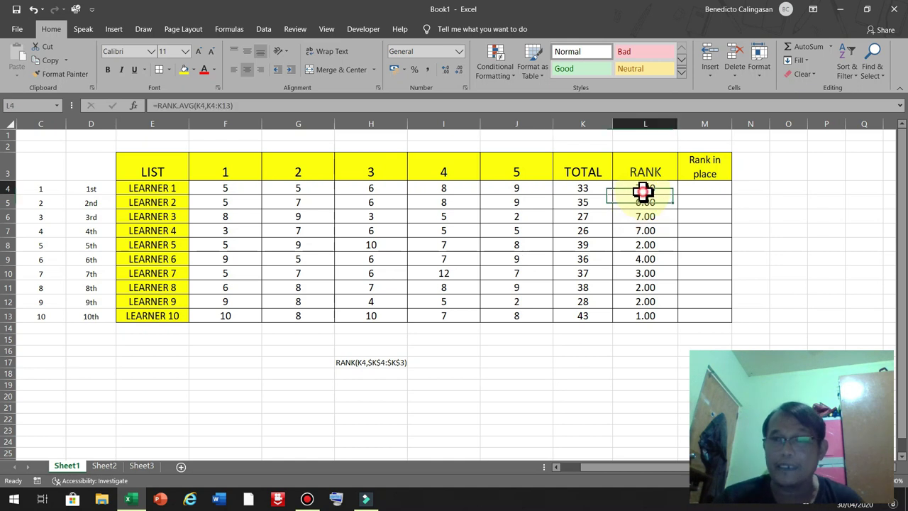
left_click(210, 105)
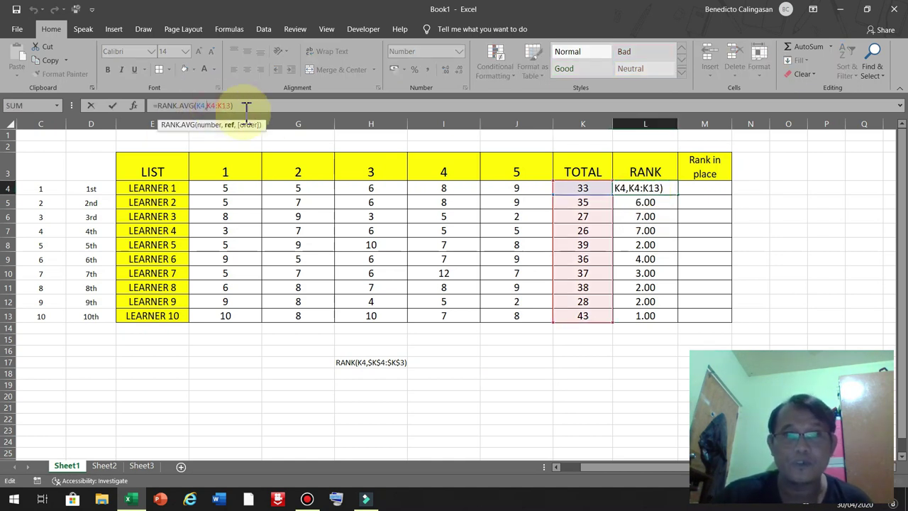
type("$K$4:")
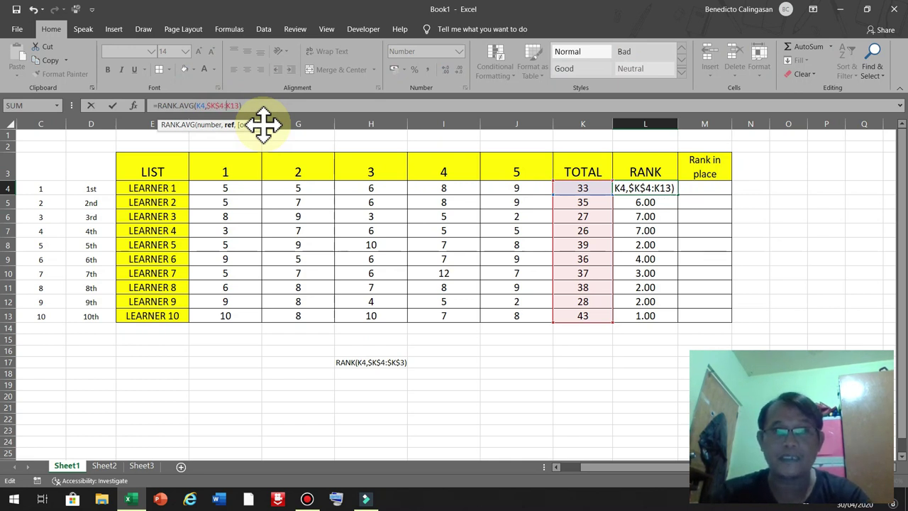
type("$K$")
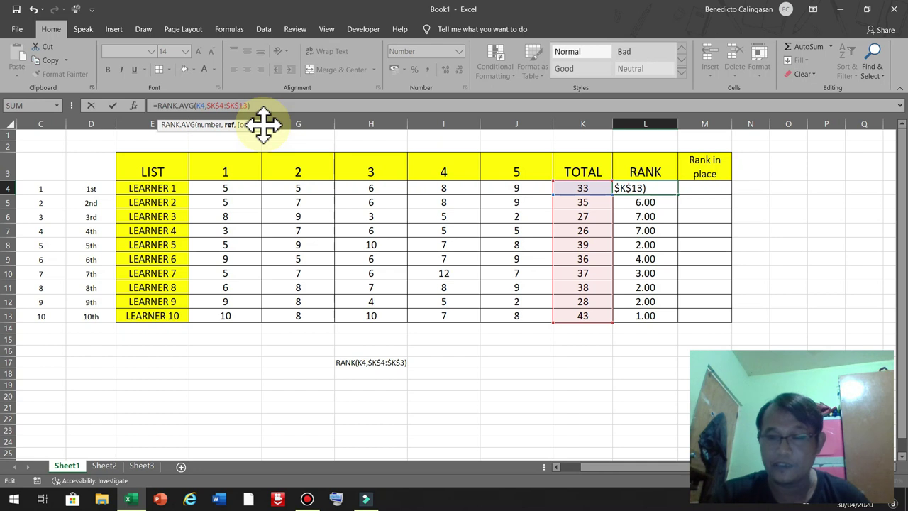
key("Return")
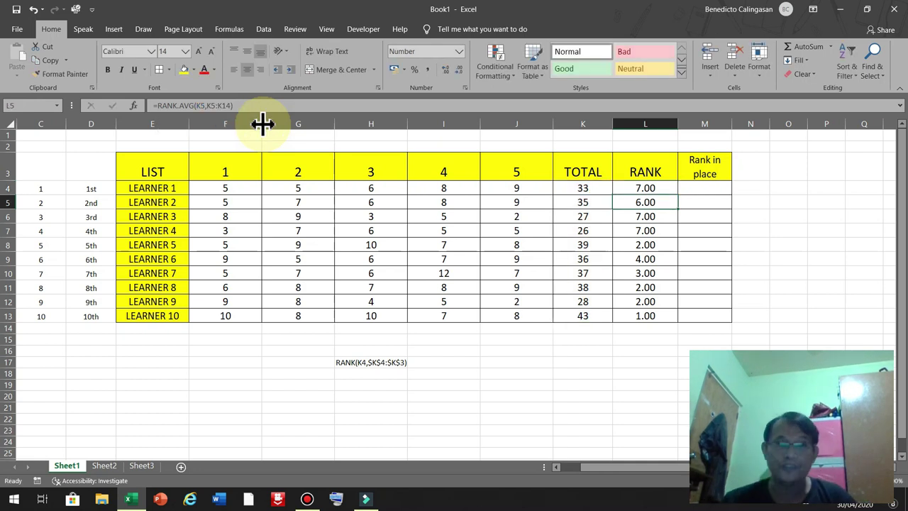
left_click(659, 187)
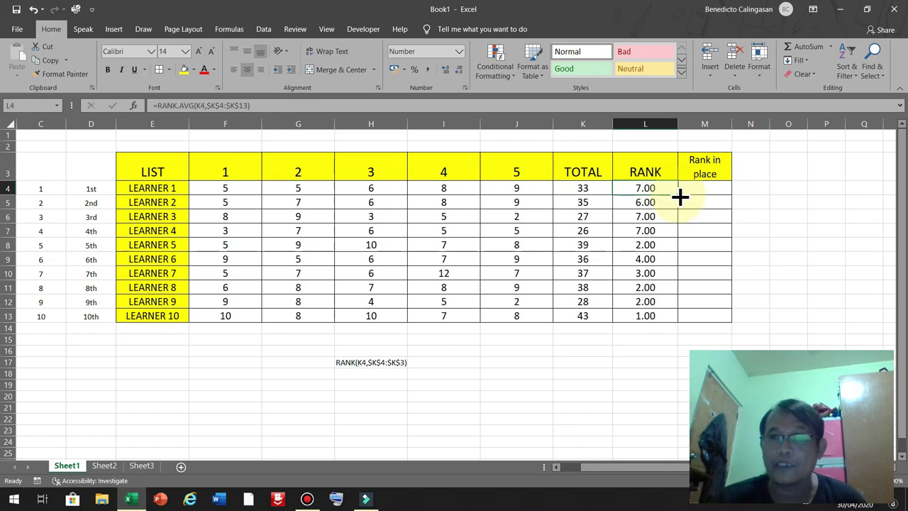
double_click(679, 196)
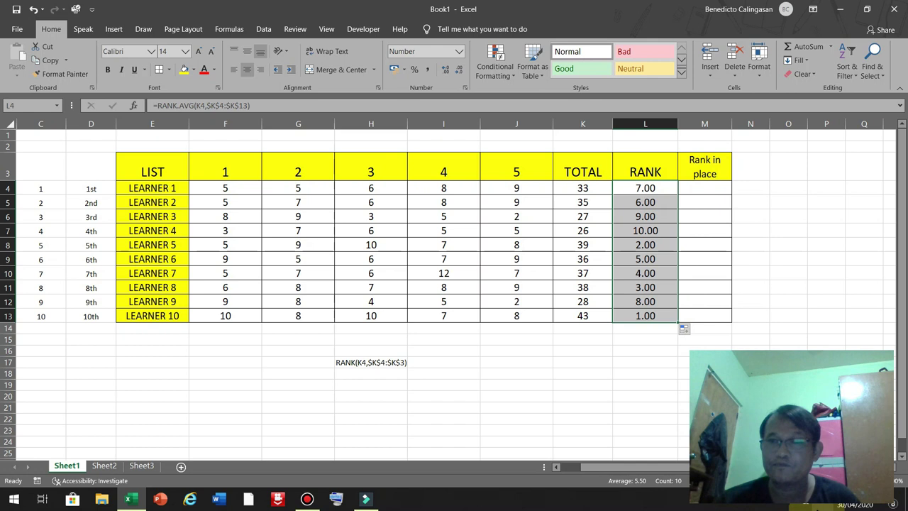
- Check the corrected rank formulas and TOTAL scores for several learners
left_click_drag(646, 318, 646, 231)
left_click(645, 318)
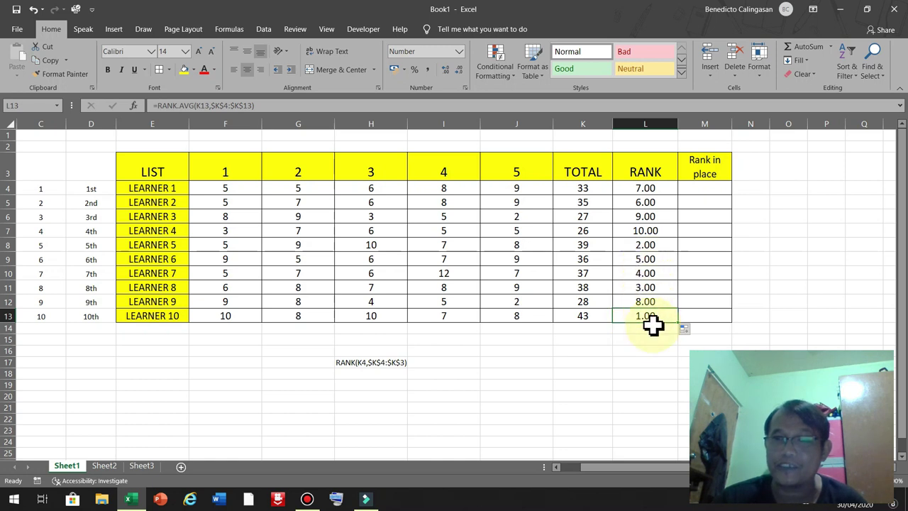
left_click(598, 312)
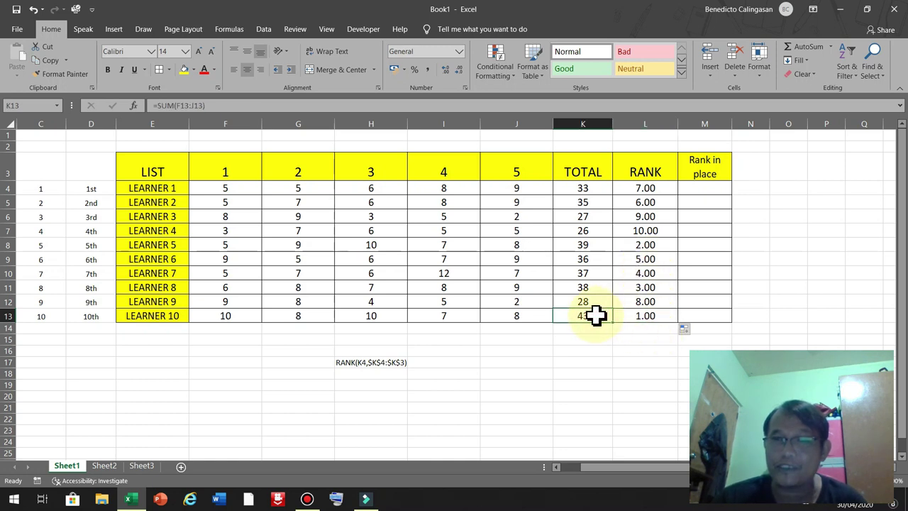
left_click(643, 245)
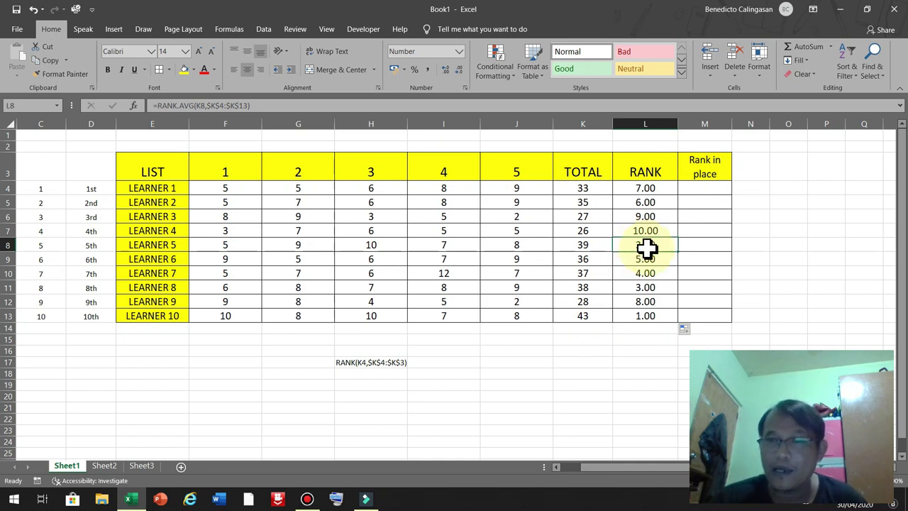
left_click(667, 285)
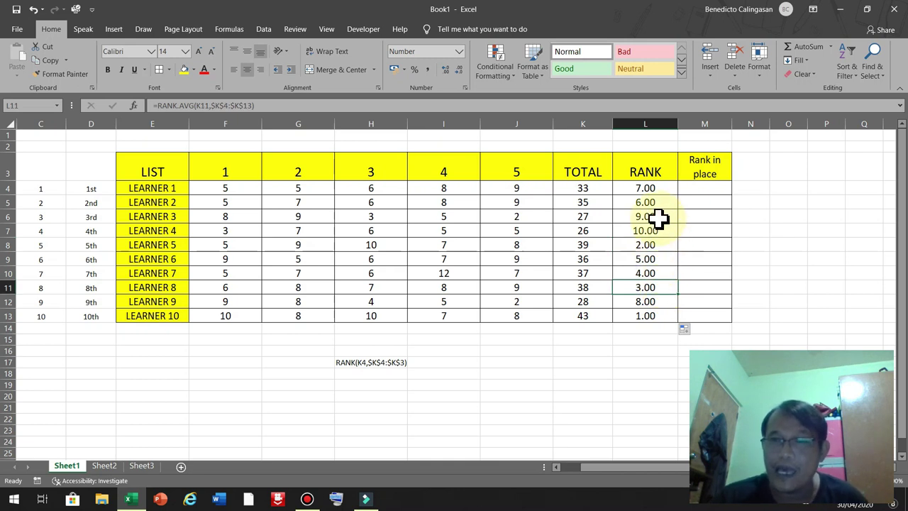
left_click(659, 271)
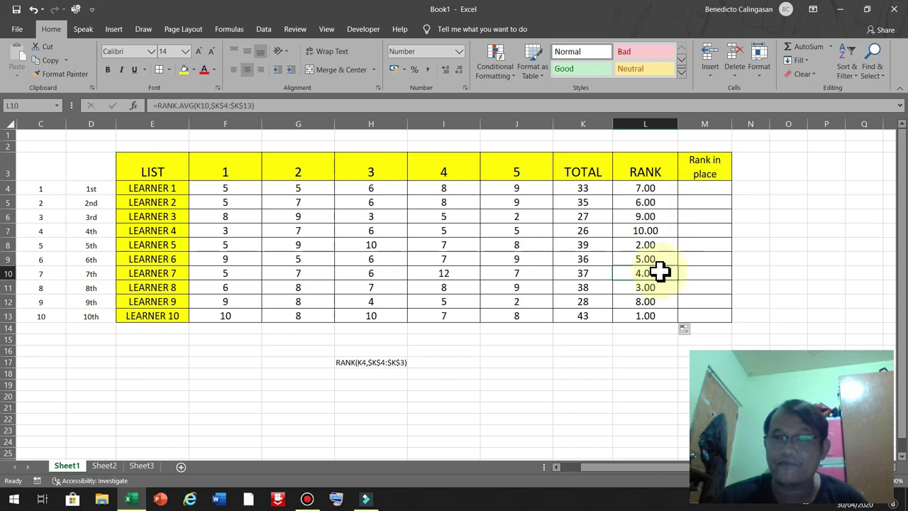
left_click(656, 260)
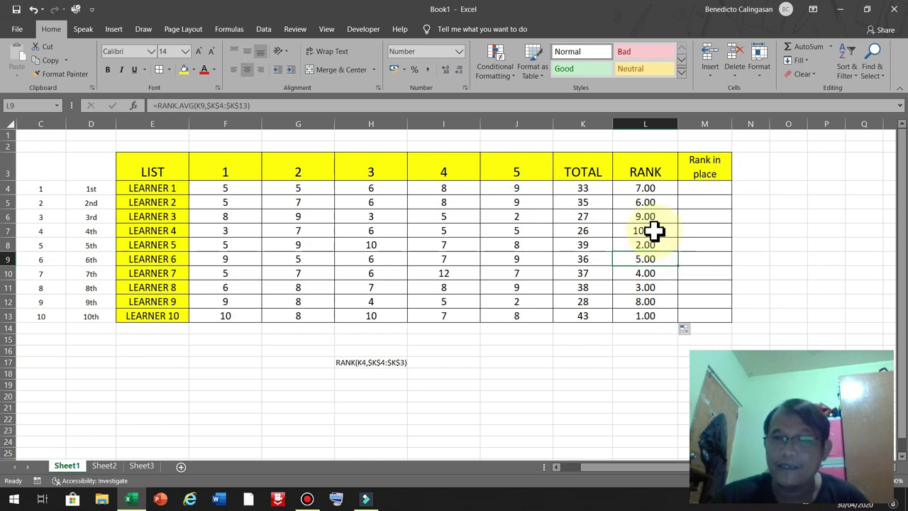
left_click(648, 203)
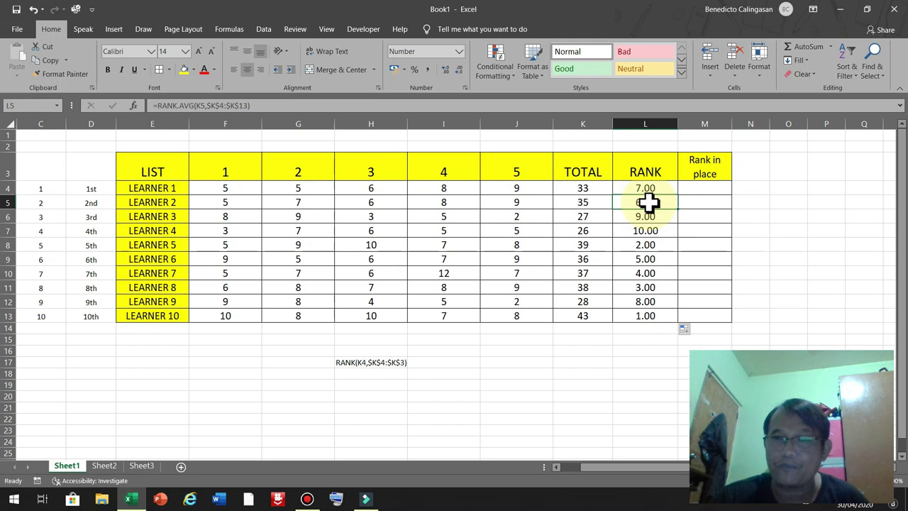
left_click(651, 186)
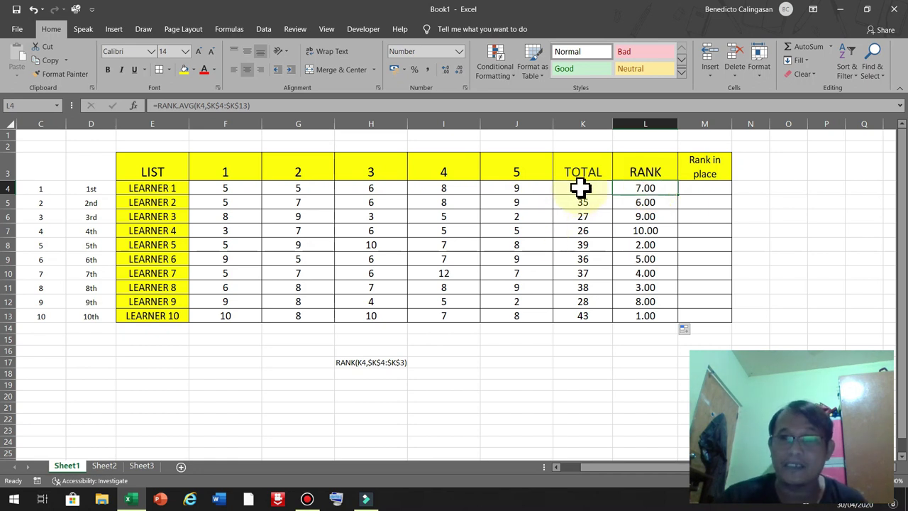
left_click_drag(582, 187, 587, 315)
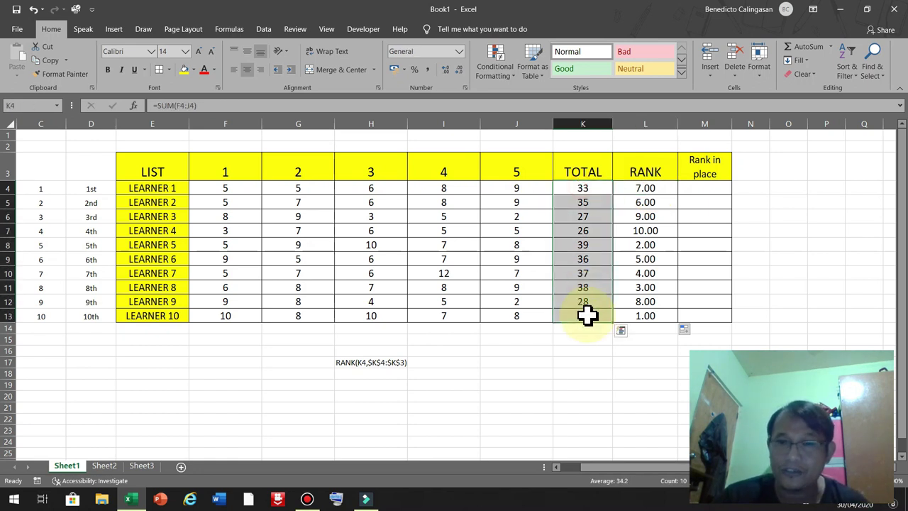
left_click(742, 242)
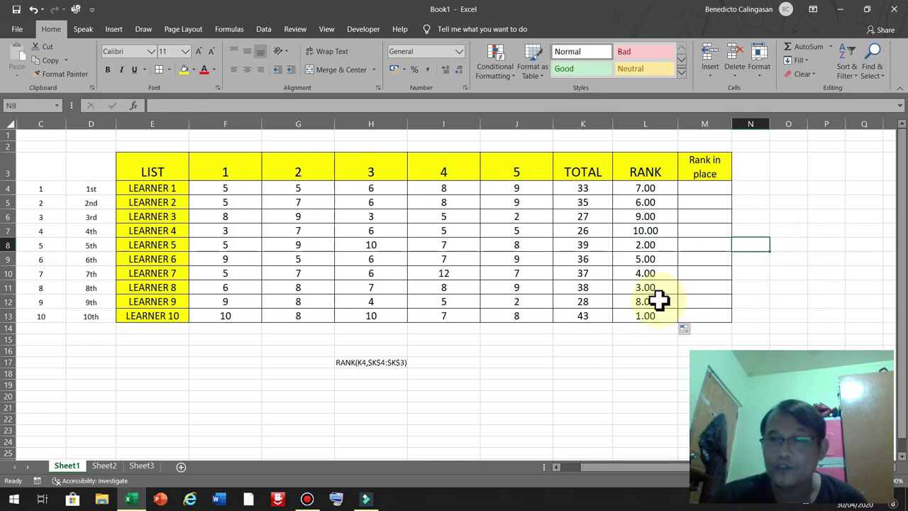
- Begin a VLOOKUP formula in the Rank in place cell M4
left_click(704, 188)
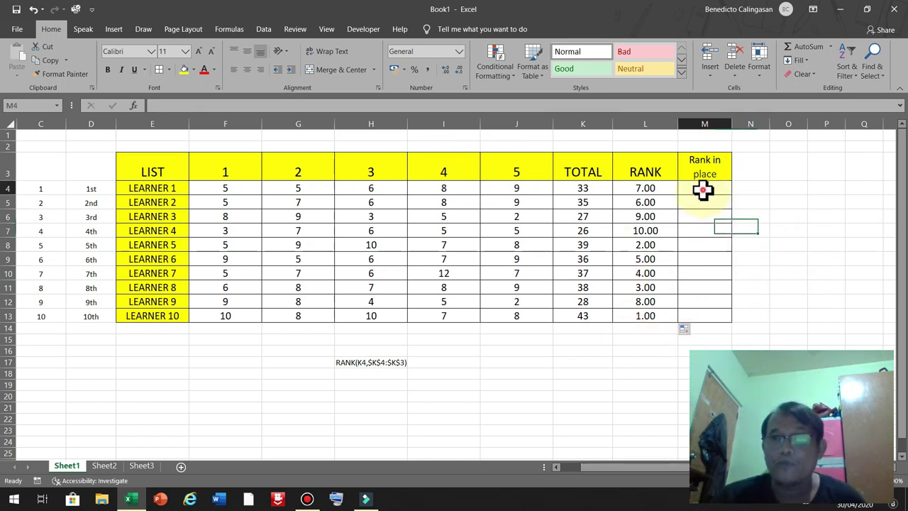
mouse_move(33, 188)
left_mouse_down()
mouse_move(97, 291)
mouse_move(97, 324)
left_mouse_up()
left_click(99, 326)
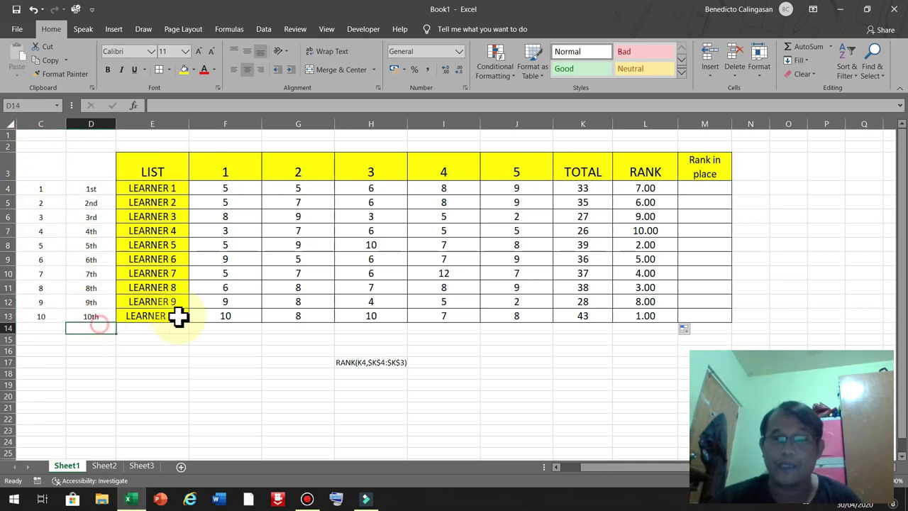
left_click(826, 202)
left_click(693, 187)
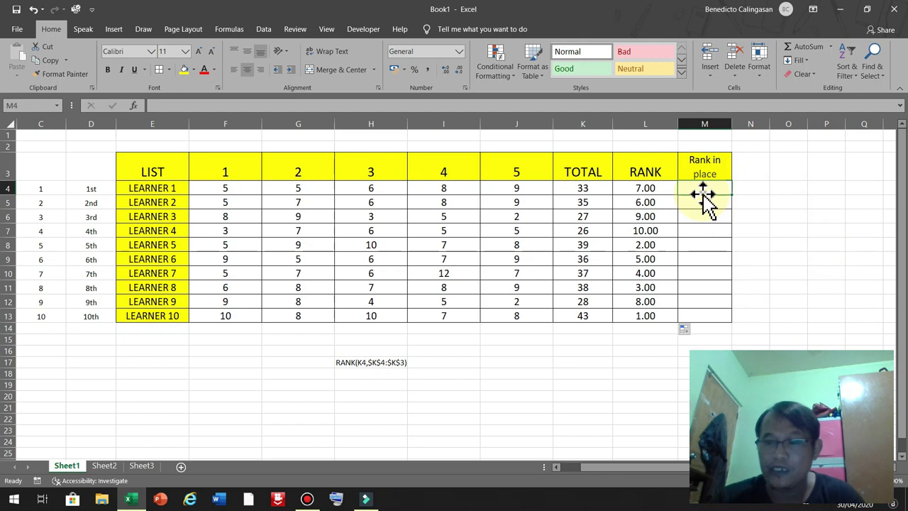
type("=")
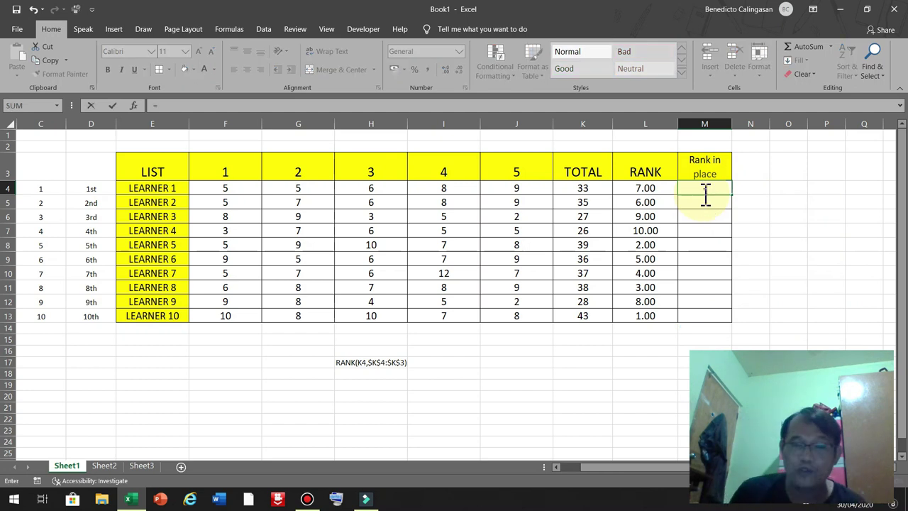
type("VL")
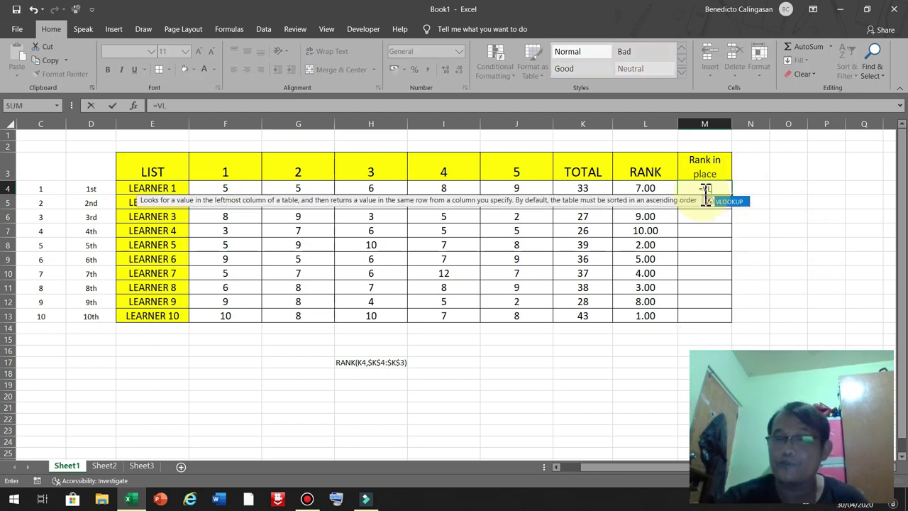
double_click(741, 203)
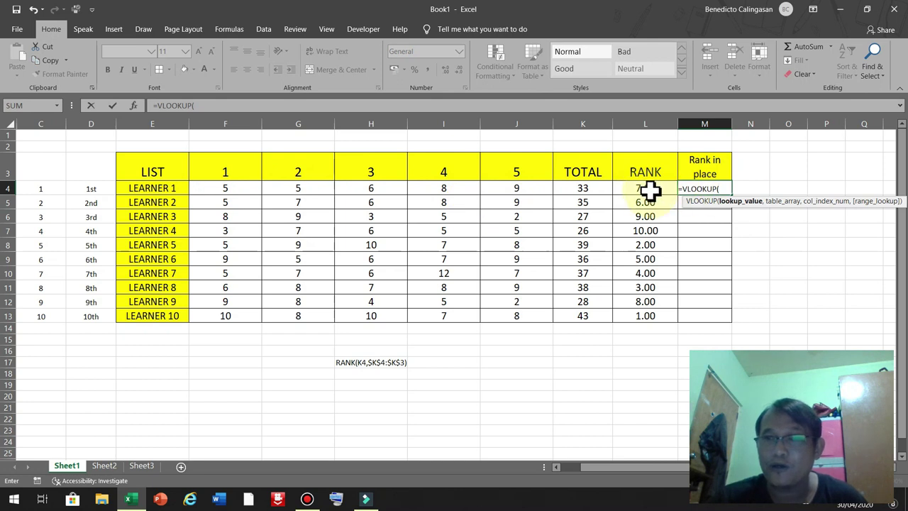
- Complete it as =VLOOKUP(L4,C4:D13,2) and enter it, showing 7th
left_click(650, 190)
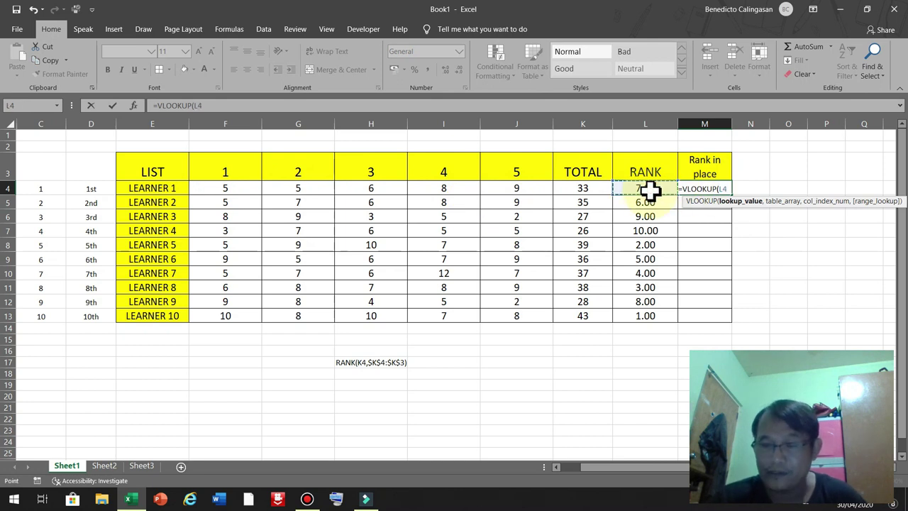
type(",")
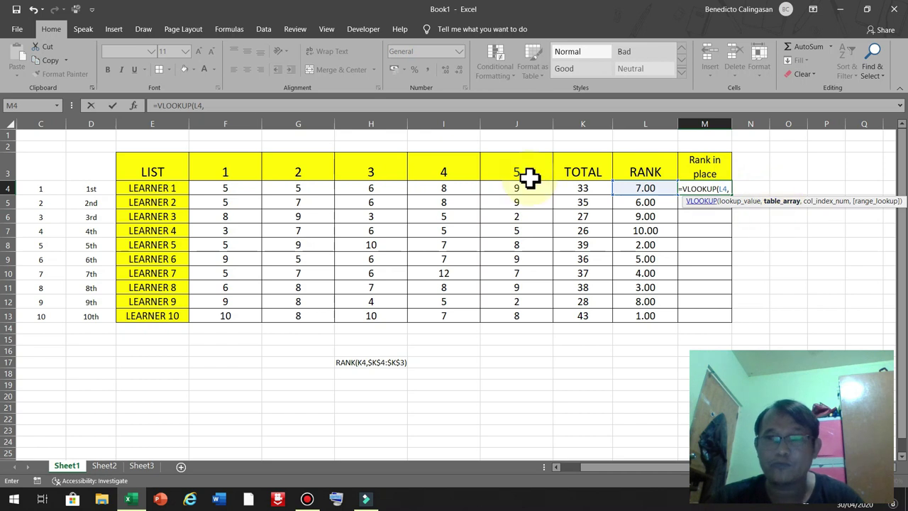
left_click(37, 188)
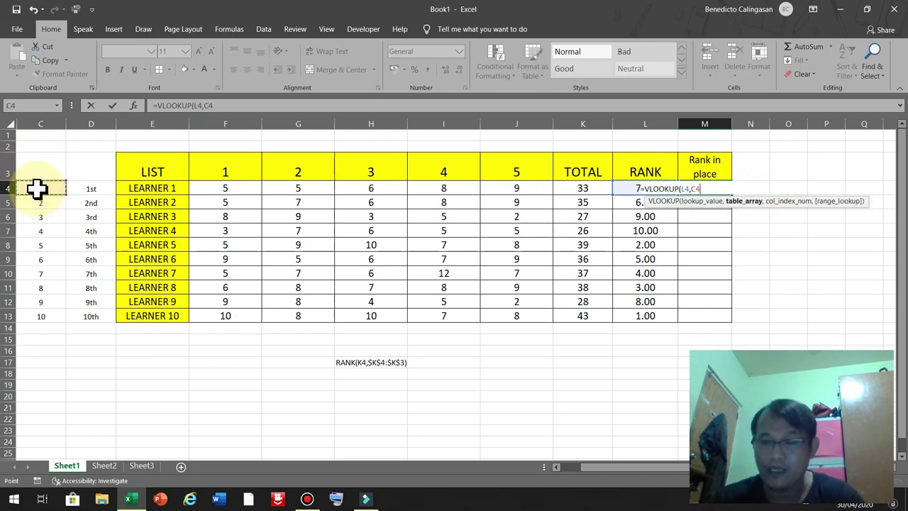
type(":C")
key("BackSpace")
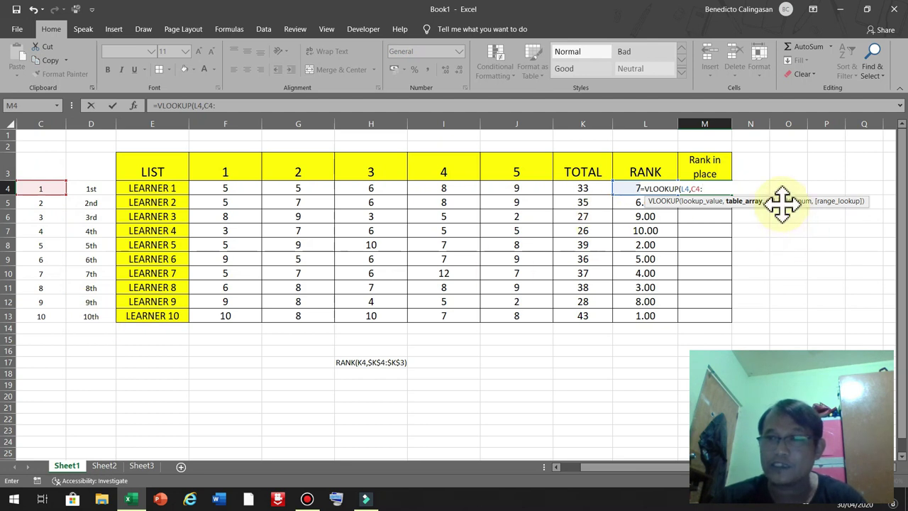
left_click(88, 315)
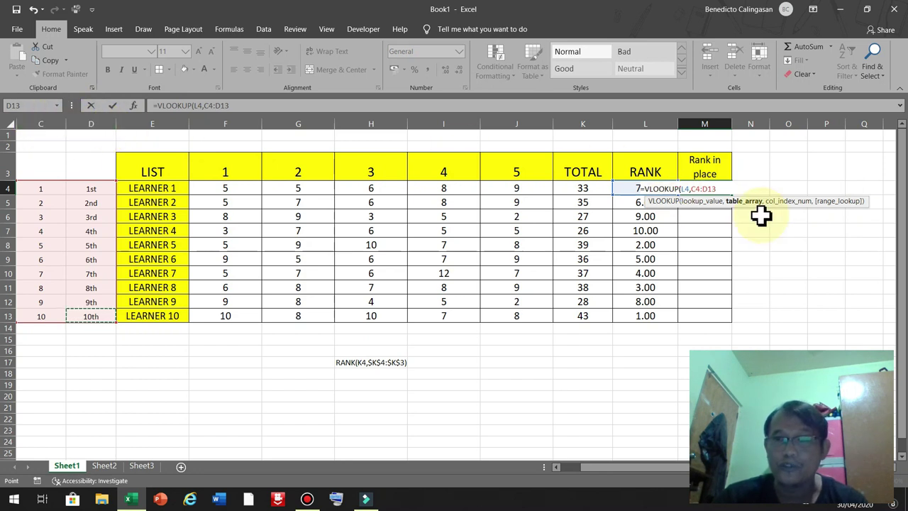
type(",2")
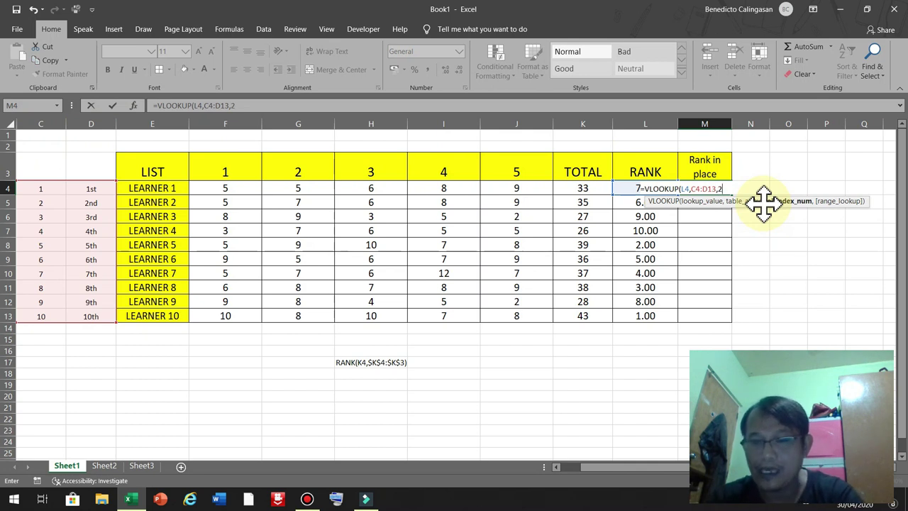
type(")")
key("Return")
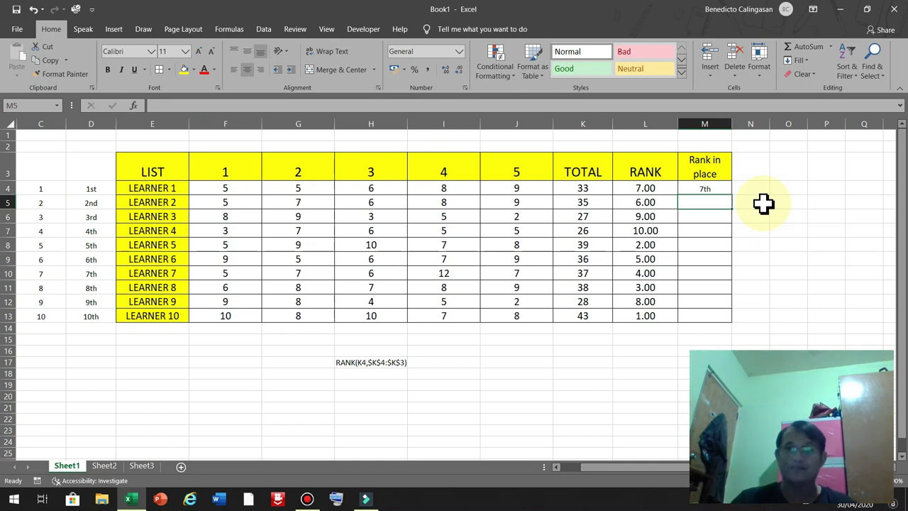
- Copy M4's VLOOKUP down to M13, giving 7th, 6th, 9th, 10th, then #N/A
left_click(702, 184)
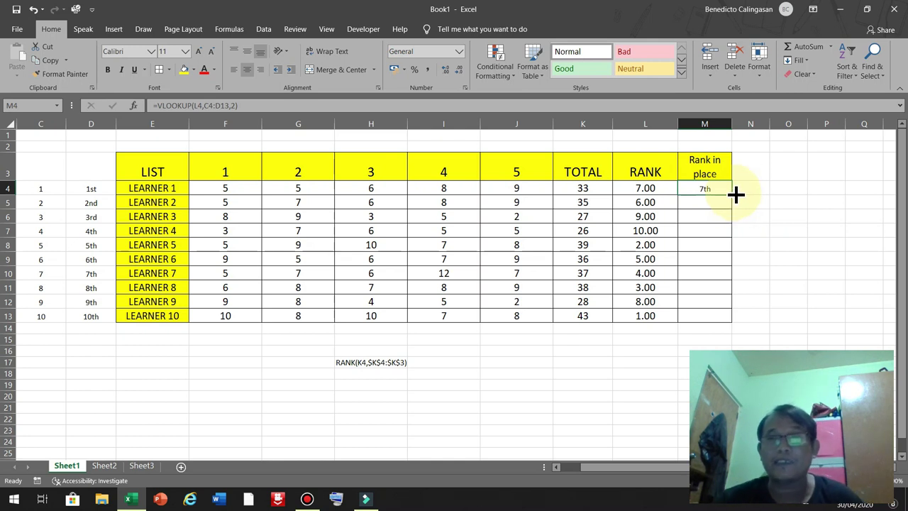
left_click(693, 314)
left_click(707, 301)
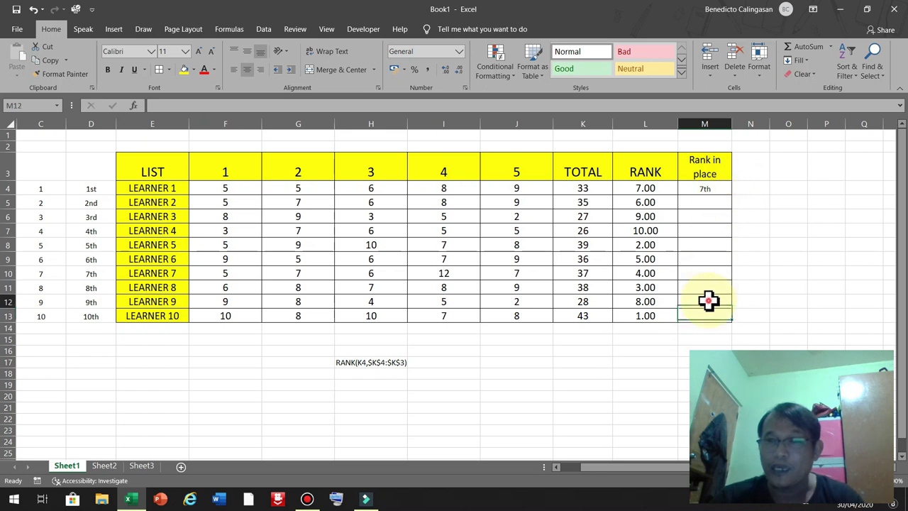
left_click(703, 186)
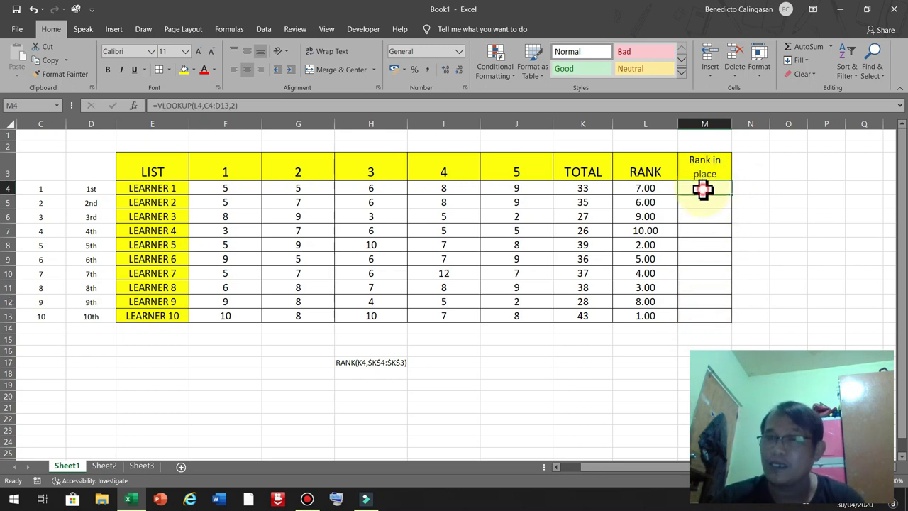
left_click(664, 188)
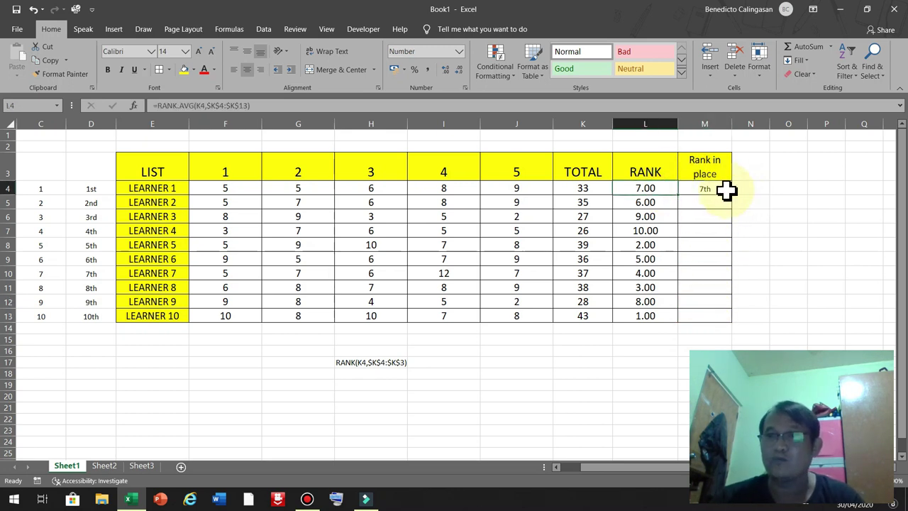
left_click(725, 190)
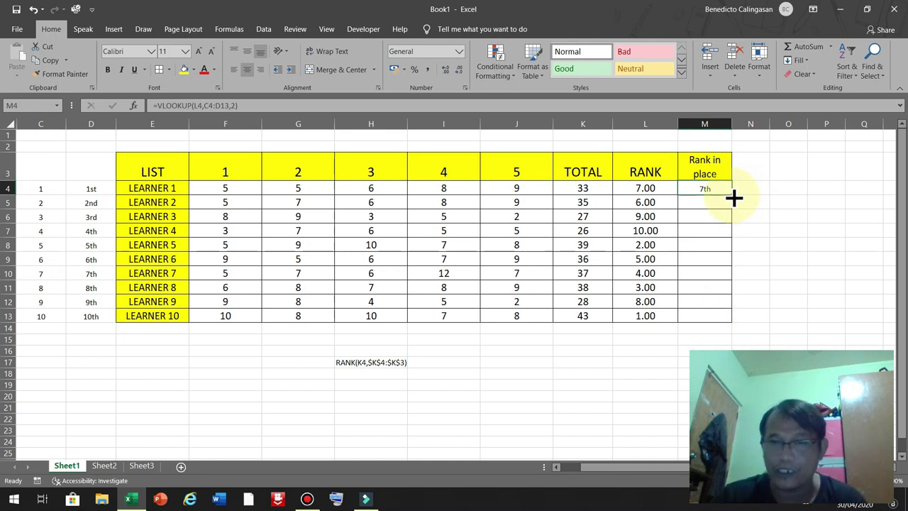
double_click(734, 198)
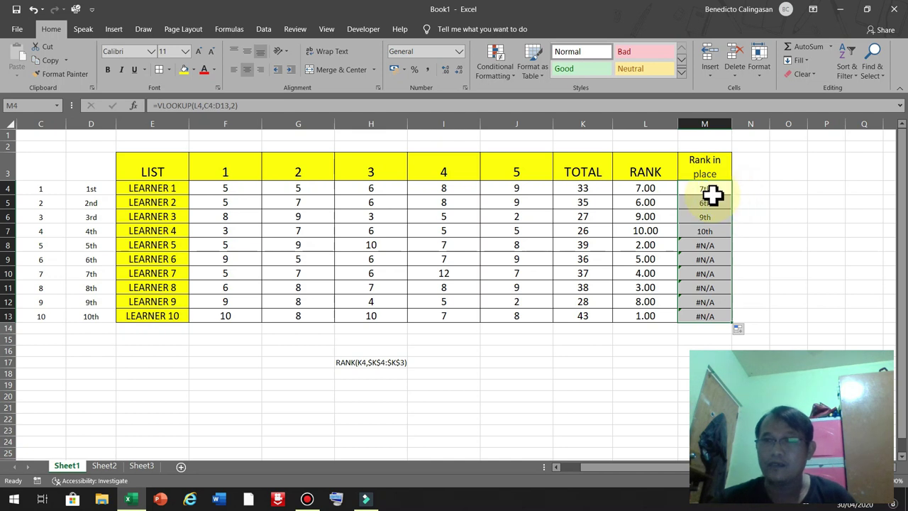
left_click(712, 190)
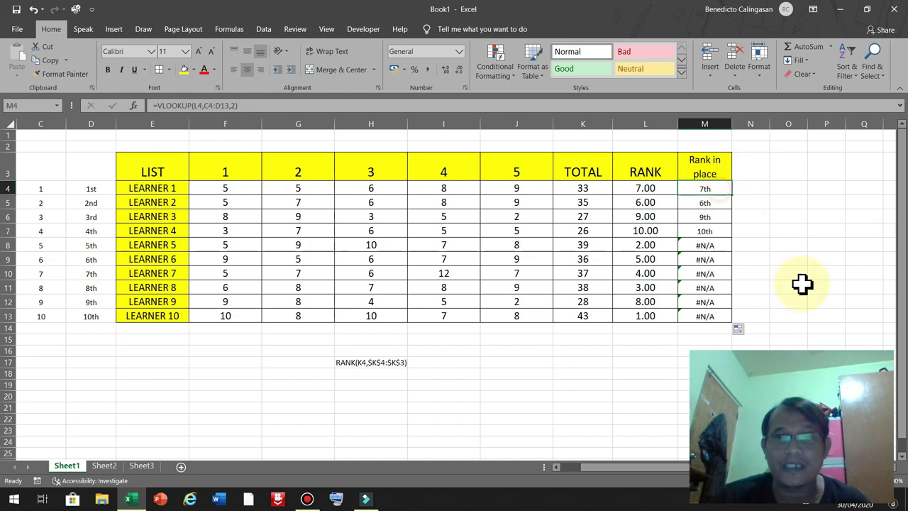
left_click(652, 384)
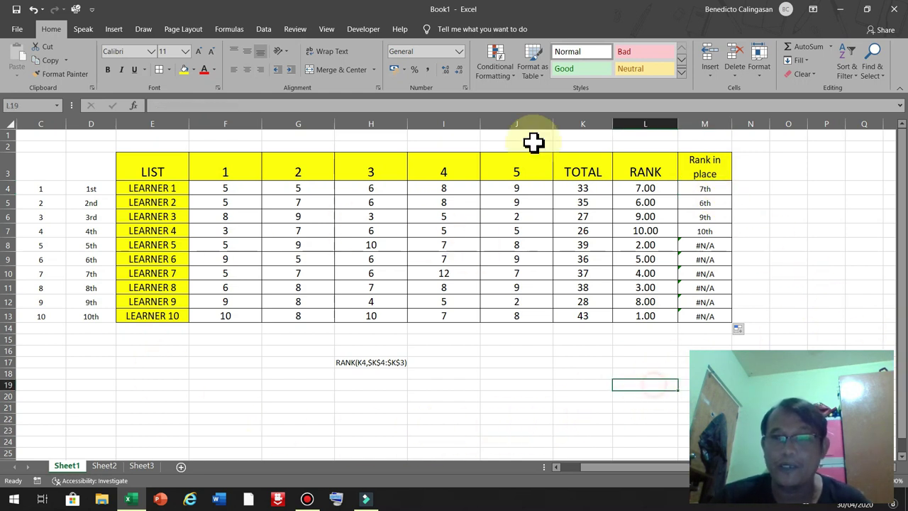
left_click(706, 189)
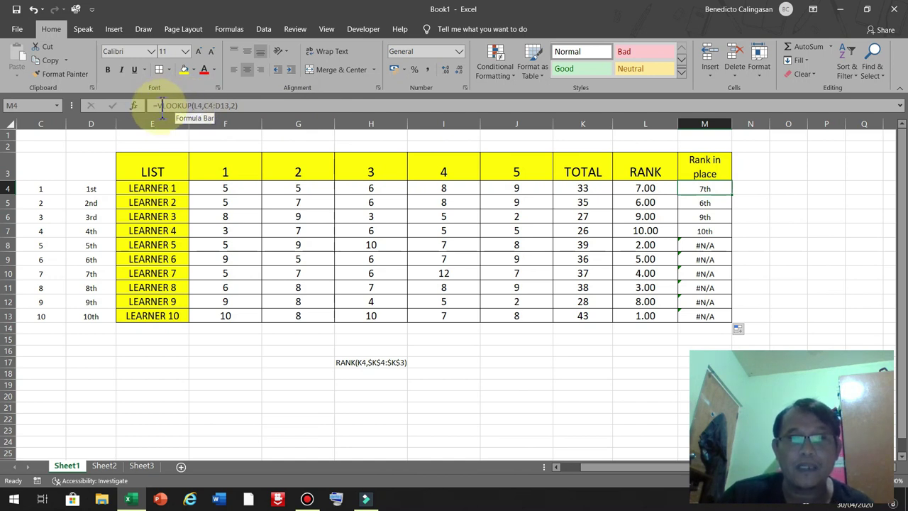
- Enter the plain-text note VLOOK(L4,C4:D13,2) in cell H18, correcting typos along the way
left_click(360, 375)
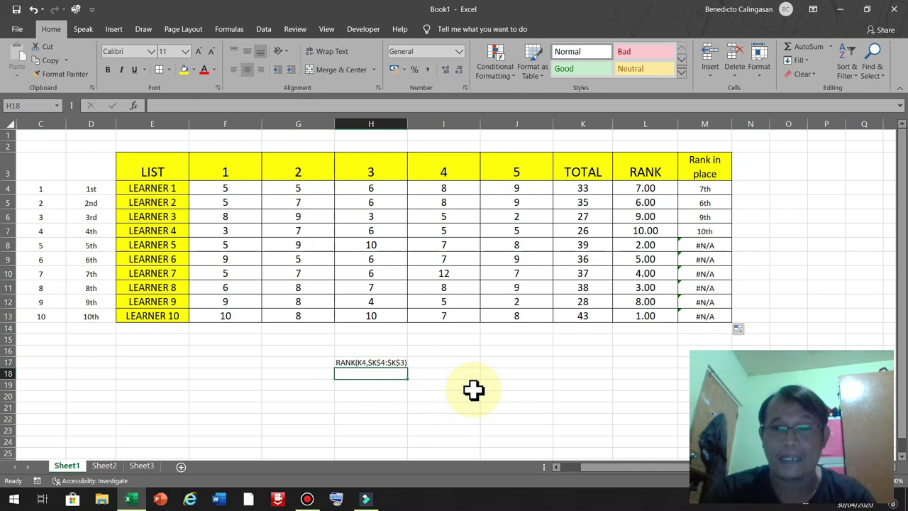
type("VLOOK")
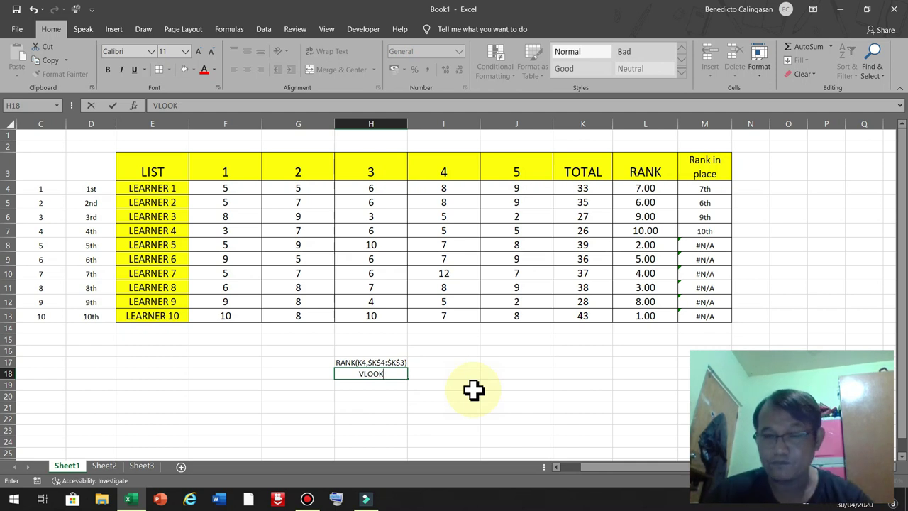
type("9")
key("BackSpace")
type("(")
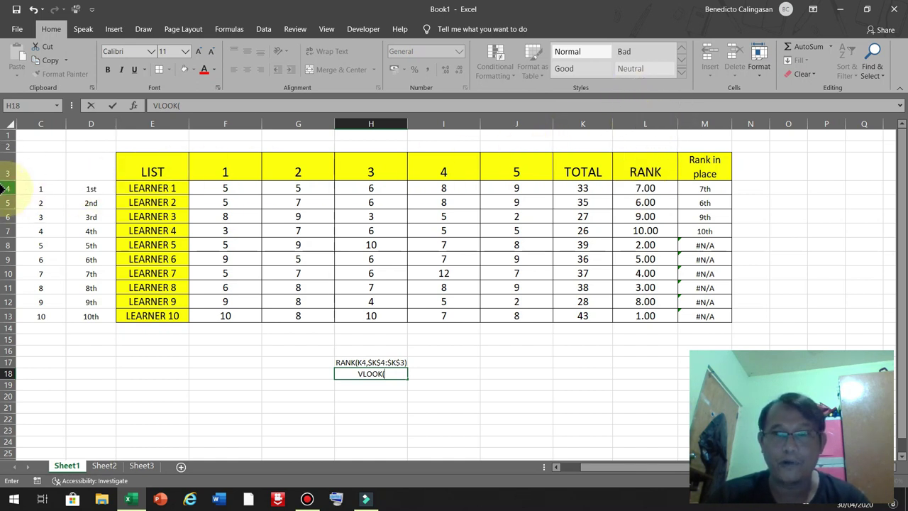
type("4,")
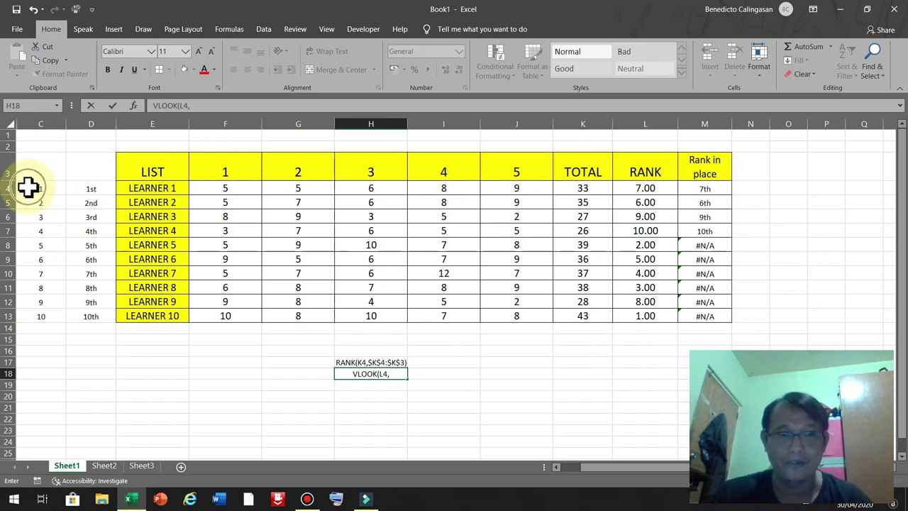
left_click(40, 119)
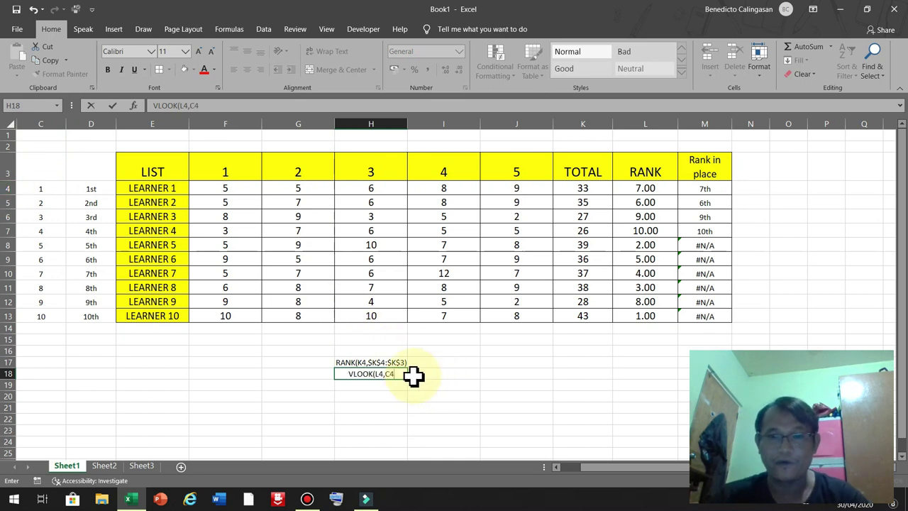
type(";")
key("BackSpace")
type(":")
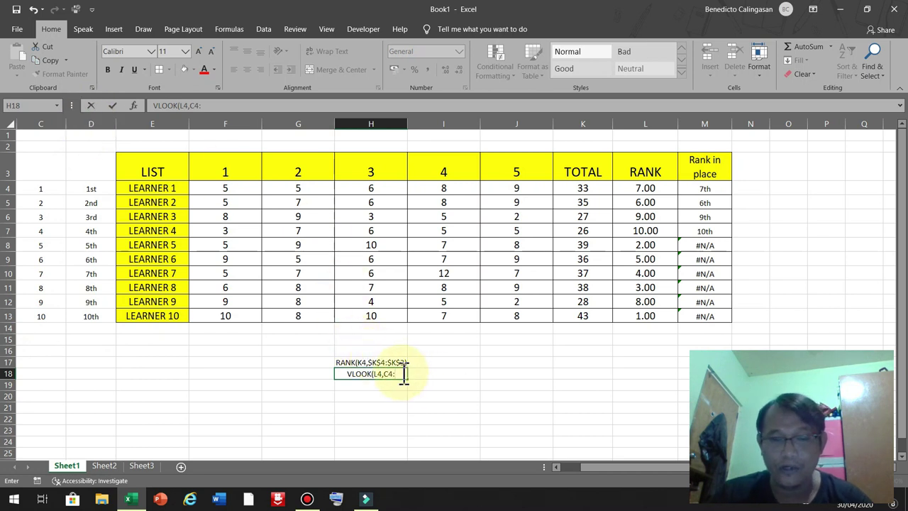
type("D13,2)")
key("Return")
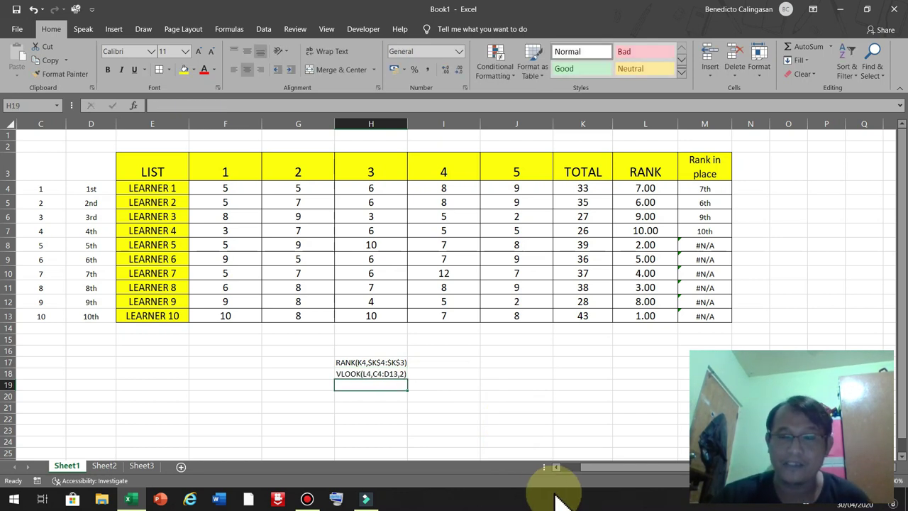
- Inspect the lookup formulas in M4, M8 and M12 to see their shifted ranges
left_click(369, 362)
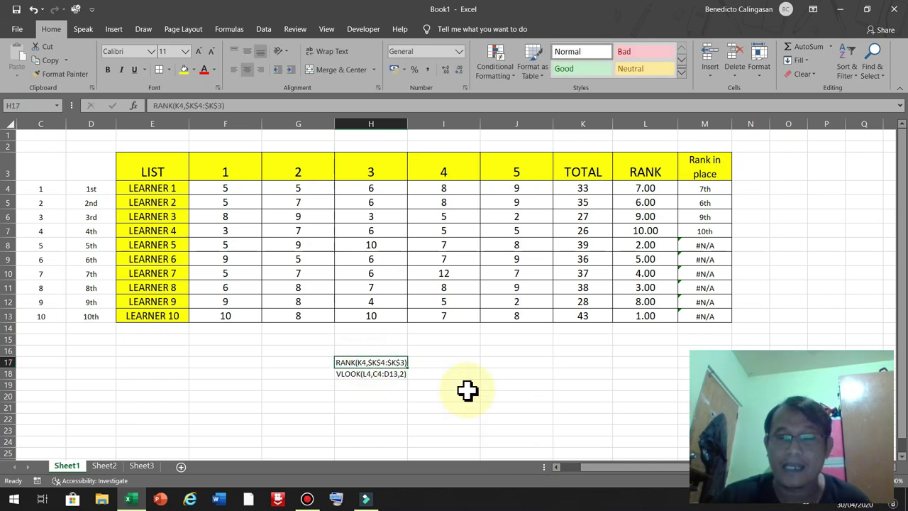
left_click(706, 190)
left_click(706, 246)
left_click(709, 273)
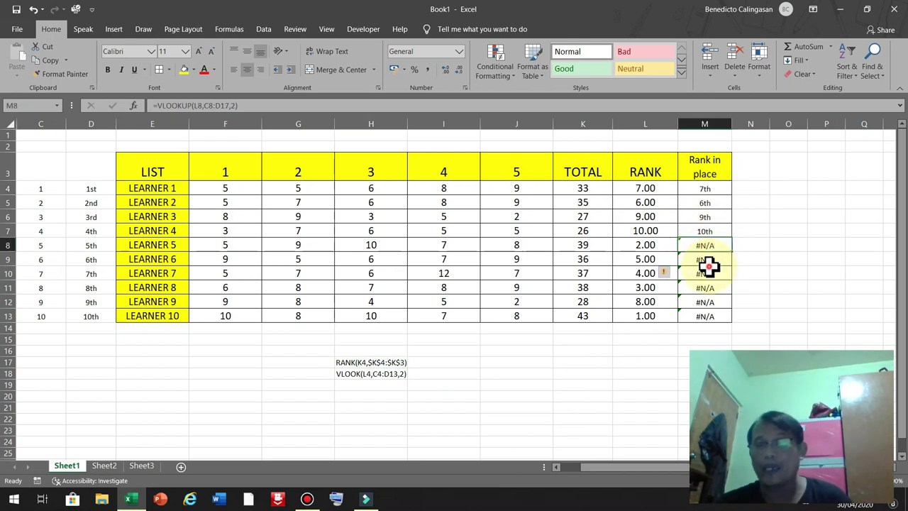
left_click(710, 301)
left_click(712, 245)
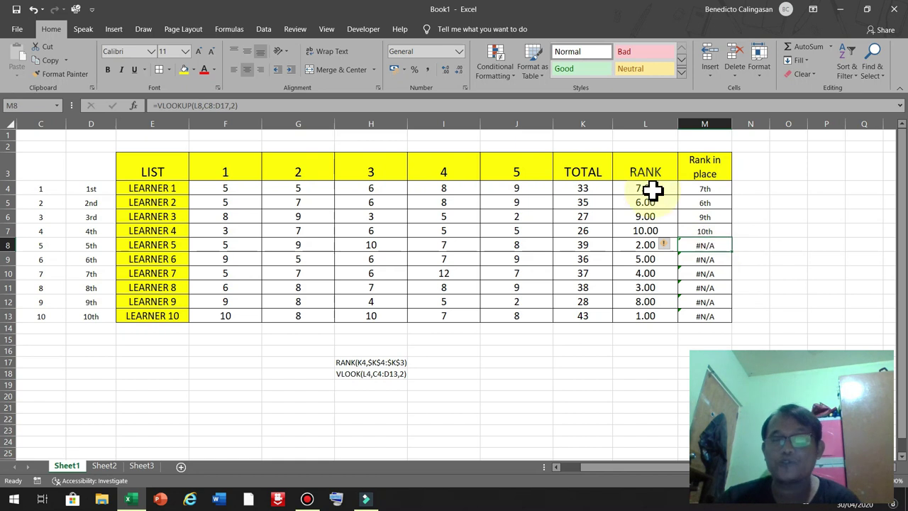
left_click(719, 189)
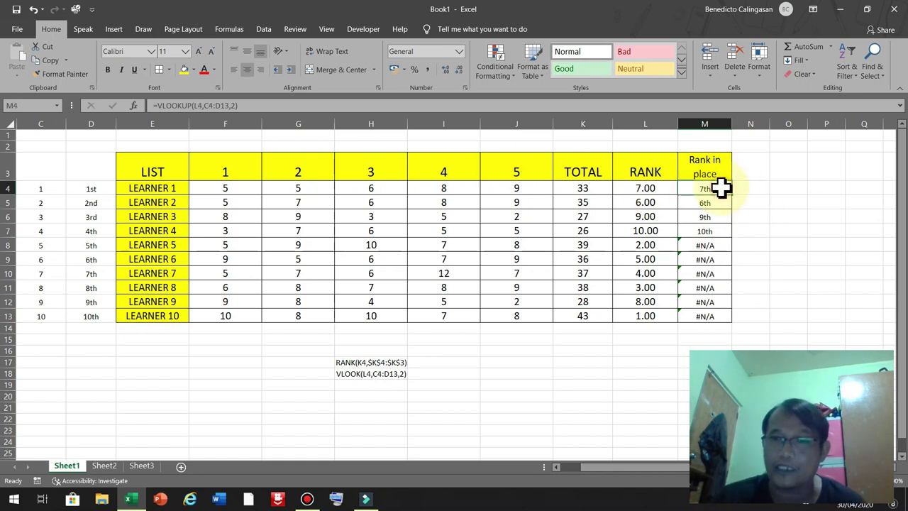
- Copy the VLOOK note from H18 down into H19
left_click(371, 385)
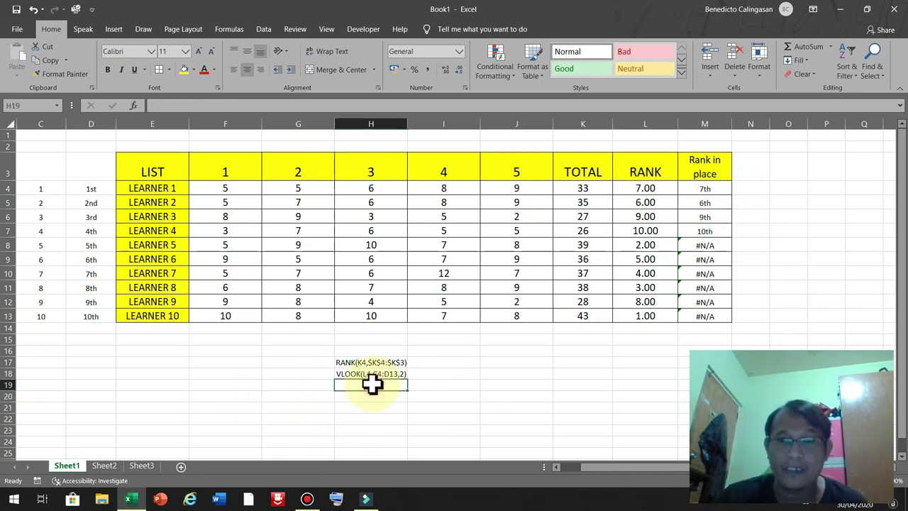
left_click(371, 374)
left_click_drag(407, 381, 410, 392)
left_click(358, 385)
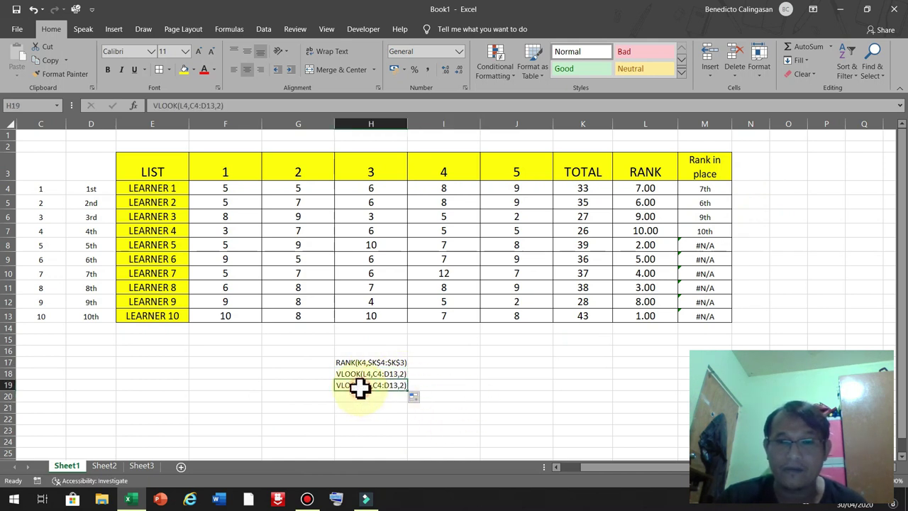
- Copy the RANK note from H17 up into H16
left_click(359, 362)
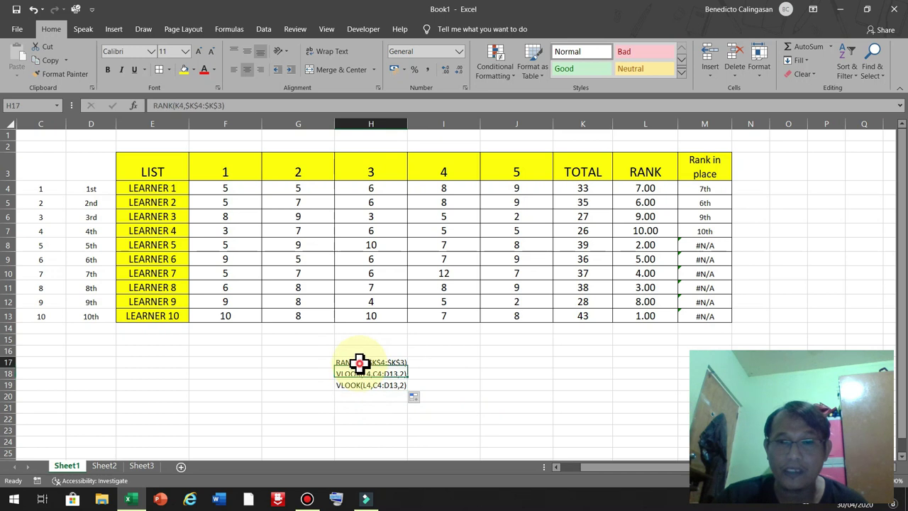
left_click_drag(409, 368, 405, 351)
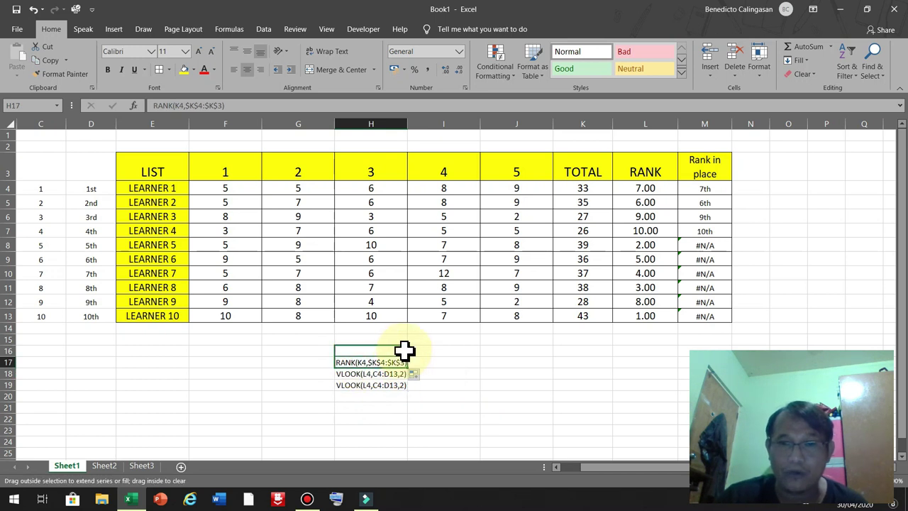
left_click(437, 350)
double_click(364, 351)
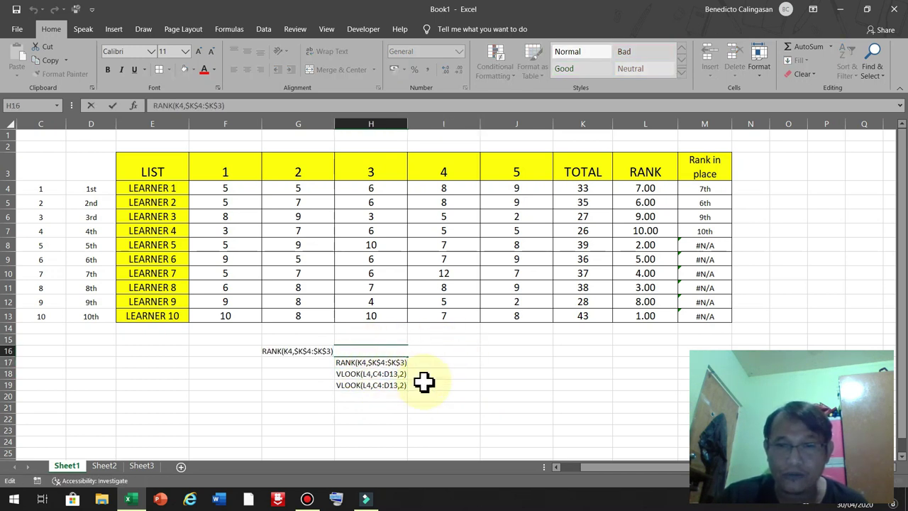
left_click(426, 374)
left_click(376, 351)
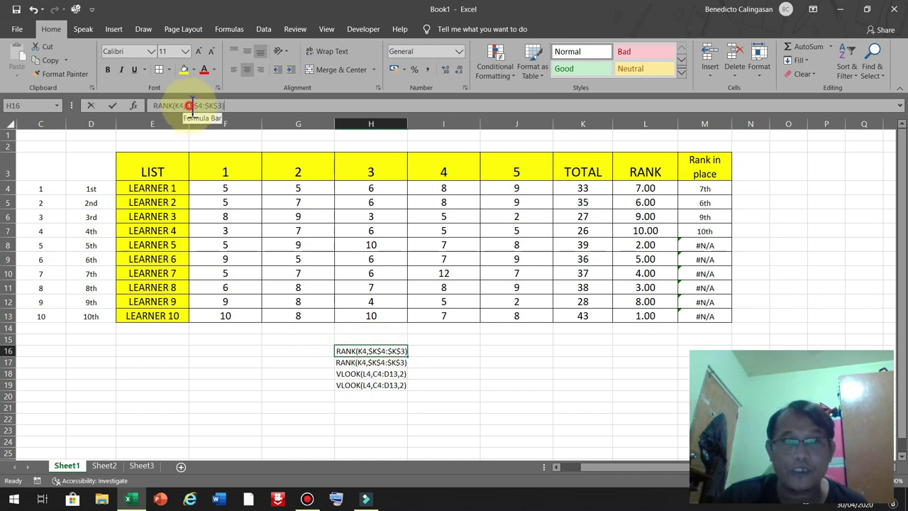
- Strip every $ sign from the H16 note so it reads RANK(K4,K4:K3)
left_click(189, 105)
key("Delete")
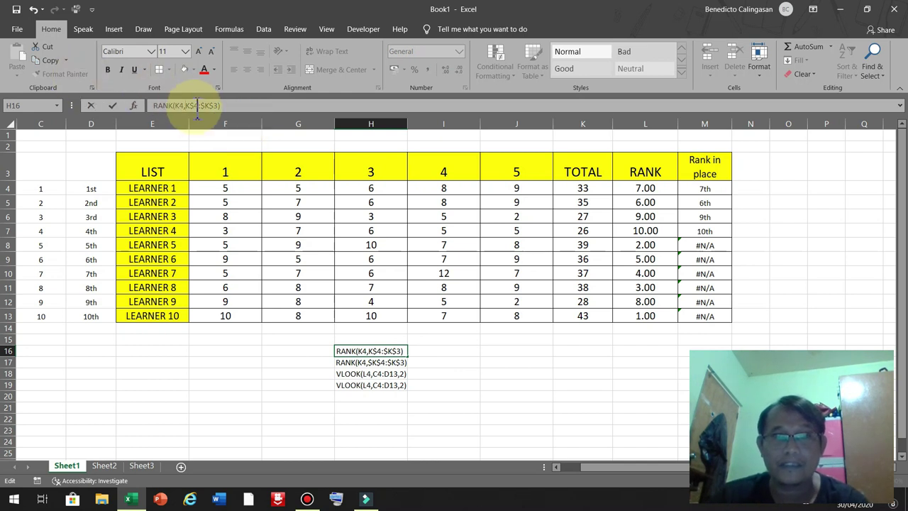
left_click(198, 107)
key("BackSpace")
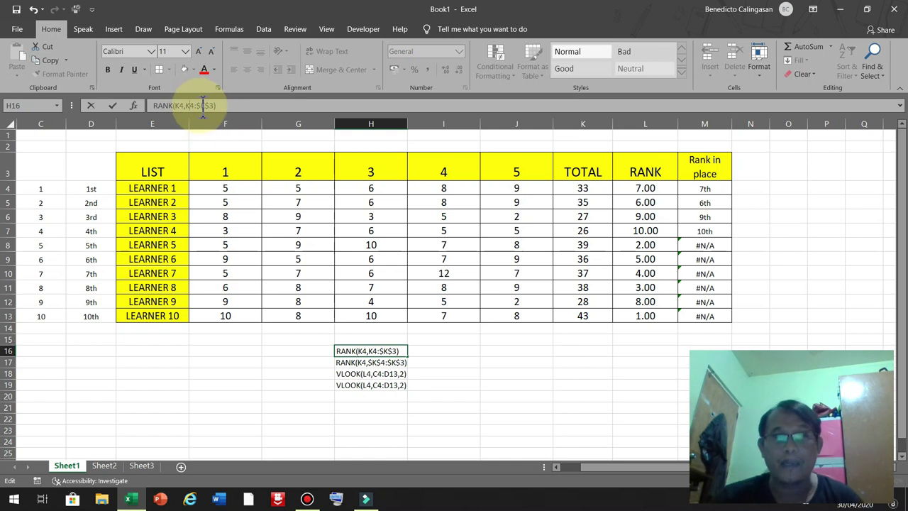
key("BackSpace")
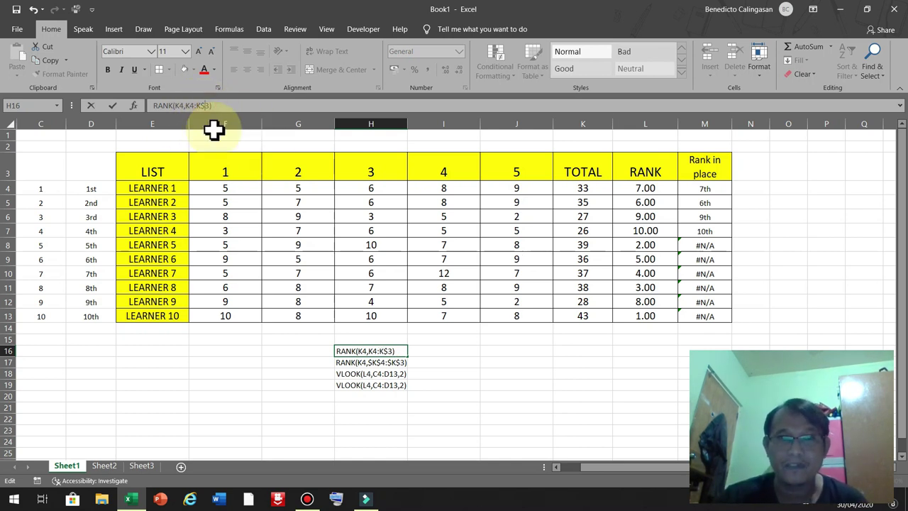
key("Return")
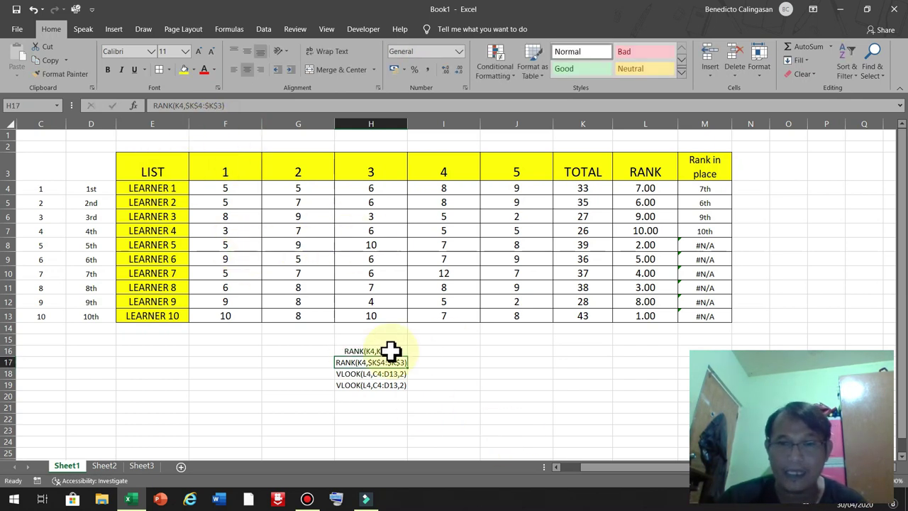
- Shade the two RANK notes in H16:H17 yellow
left_click_drag(383, 351, 387, 362)
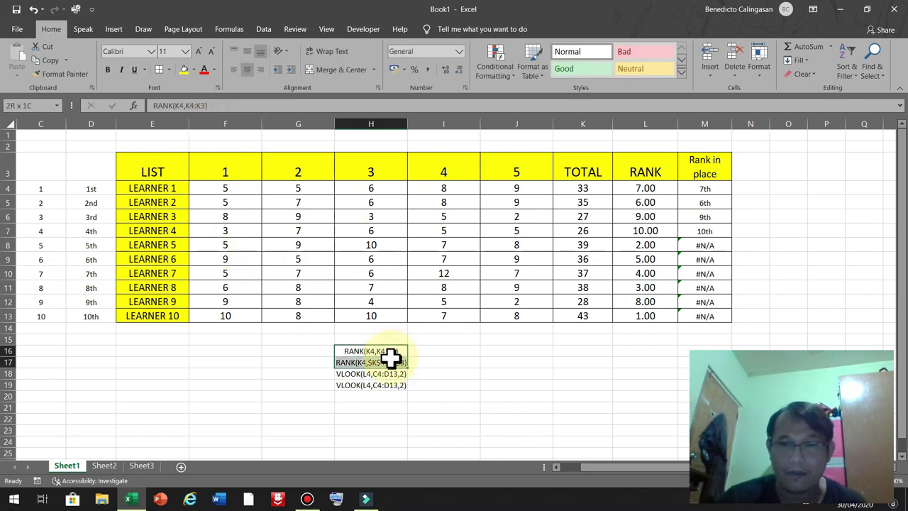
left_click(184, 69)
left_click(444, 327)
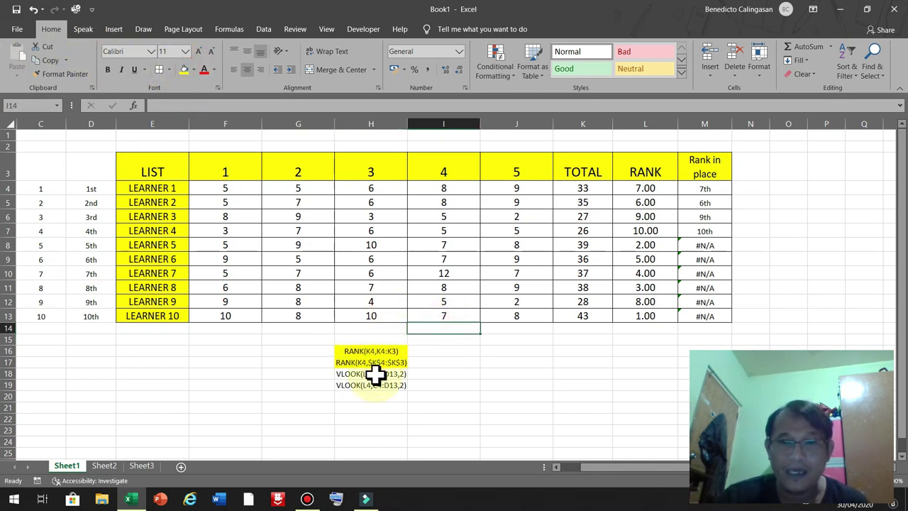
- Shade the two VLOOK notes in H18:H19 orange
left_click_drag(375, 374, 376, 386)
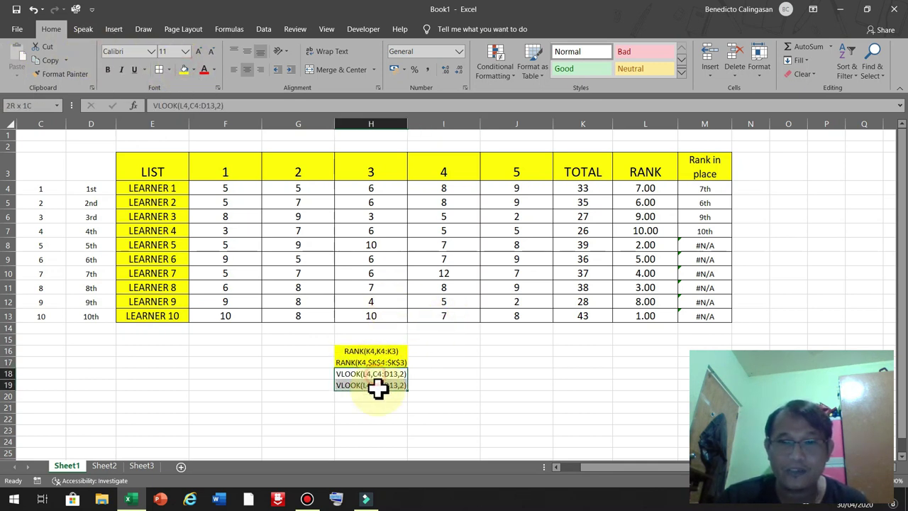
left_click(193, 70)
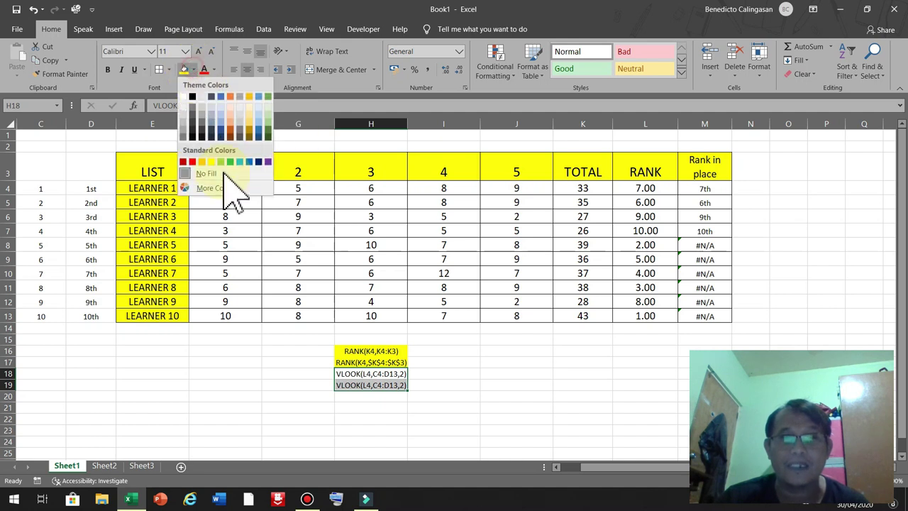
left_click(202, 162)
left_click(496, 348)
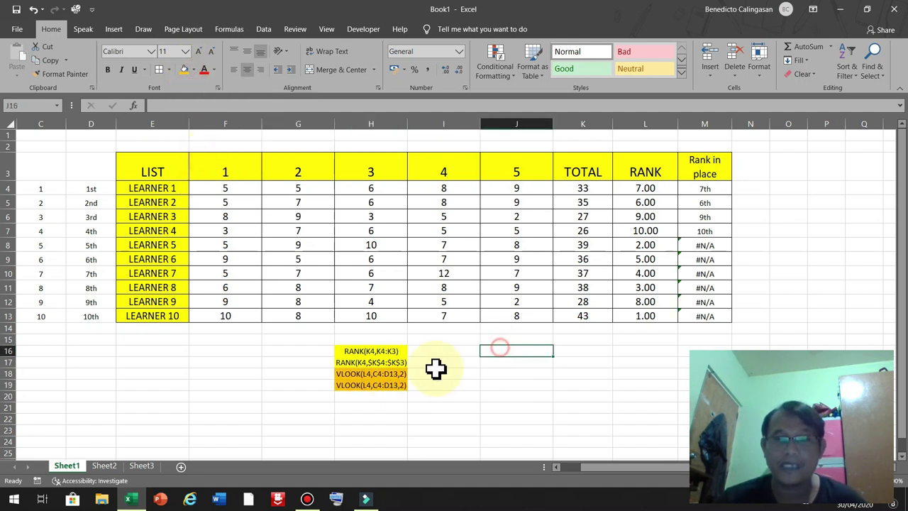
left_click(375, 385)
double_click(375, 386)
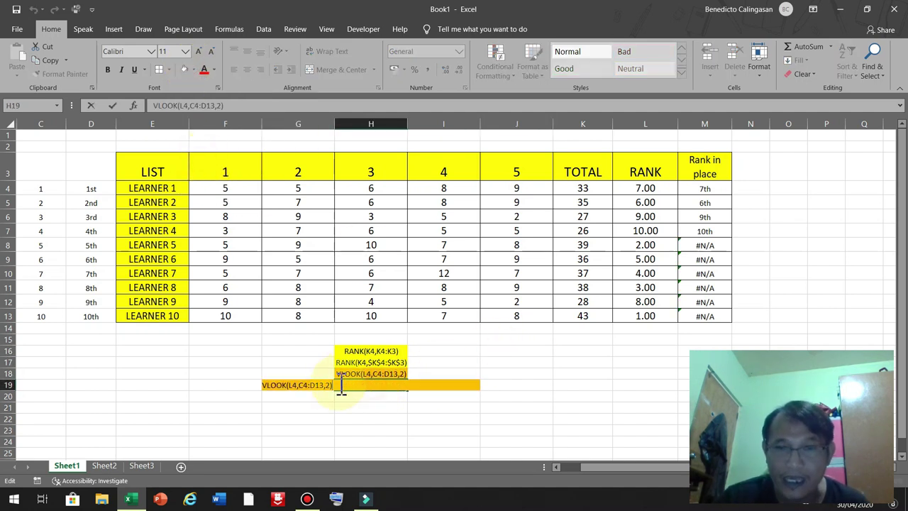
- Make H19's lookup range absolute, VLOOK(L4,$C$4:$D$13,2), and compare it with M4
left_click(366, 418)
left_click(366, 388)
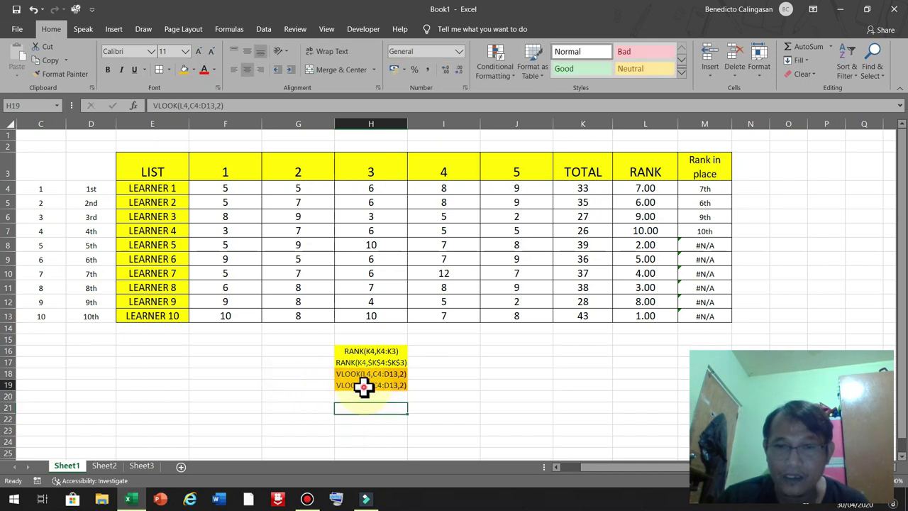
left_click(192, 105)
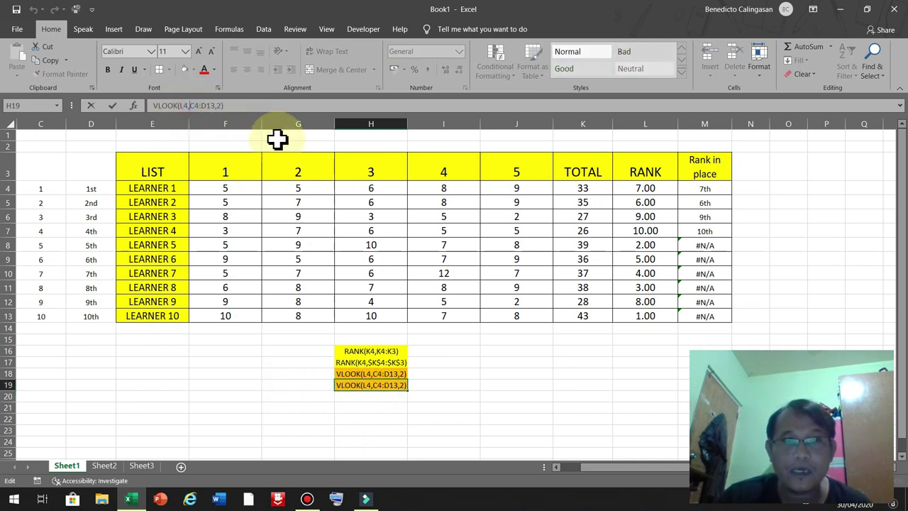
type("$C$")
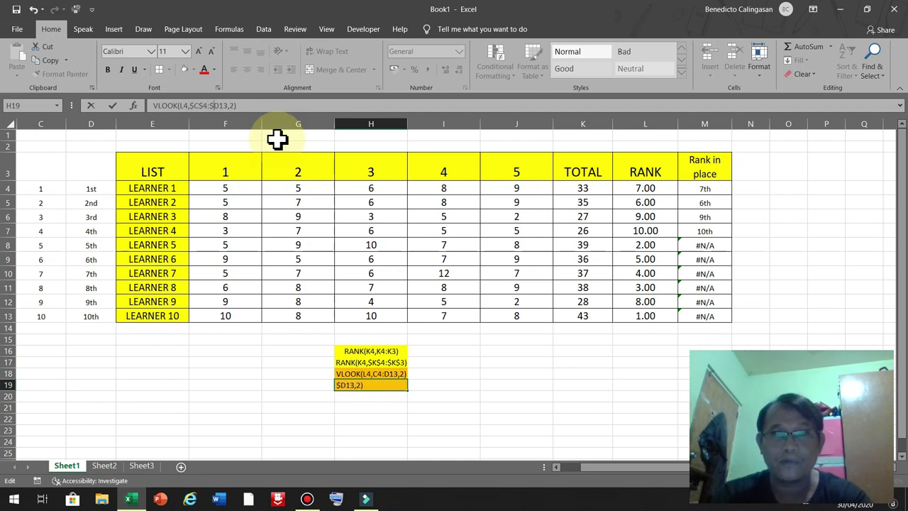
type("$")
key("Return")
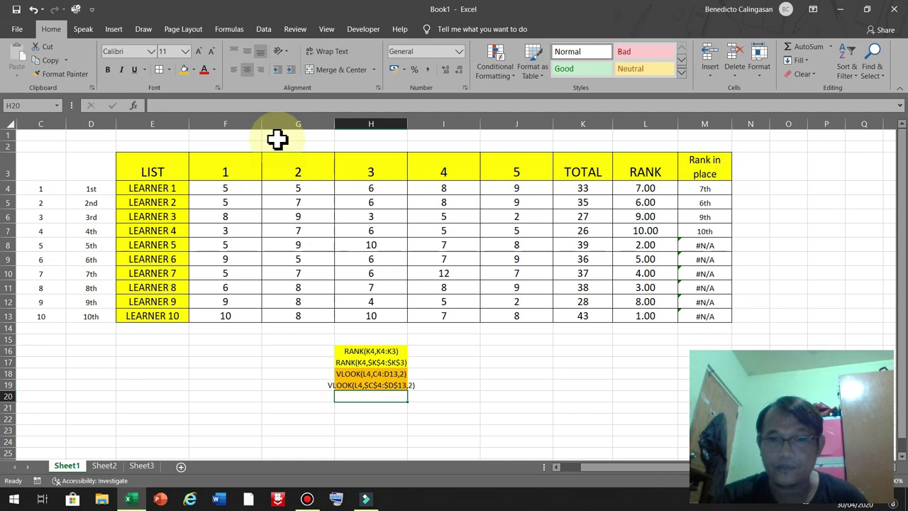
left_click(417, 395)
left_click(359, 385)
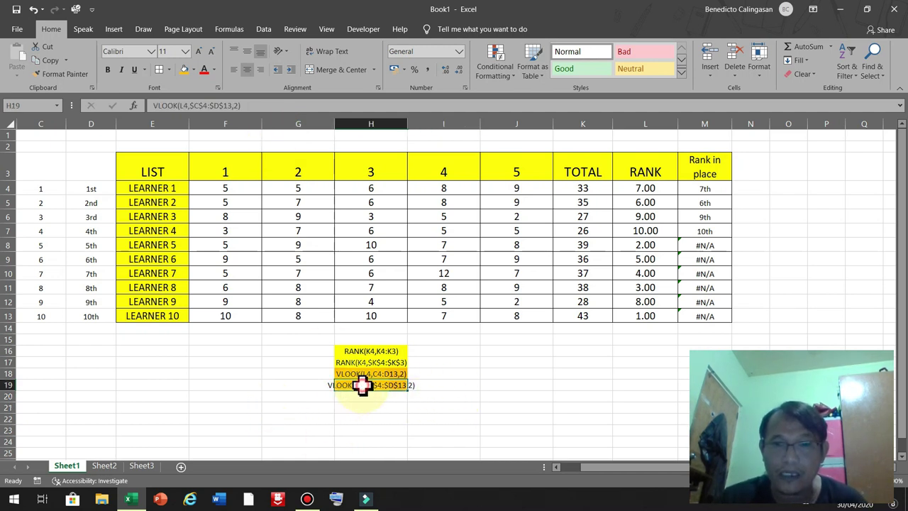
left_click(713, 191)
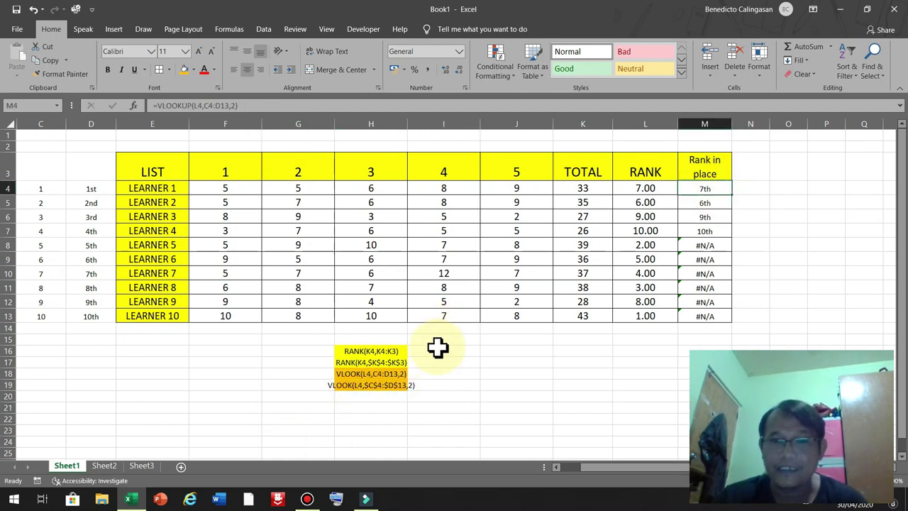
left_click(376, 385)
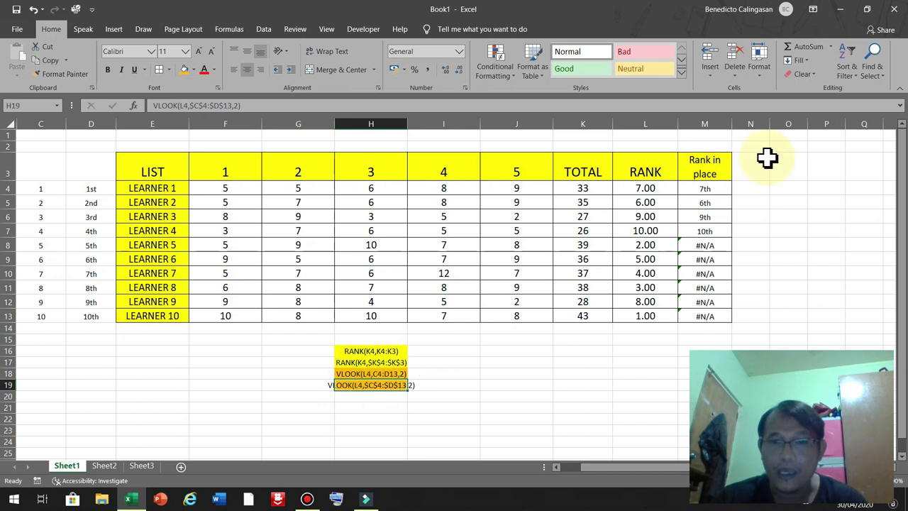
- Change M4's formula to =VLOOKUP(L4,$C$4:$D$13,2), which still shows 7th
left_click(712, 190)
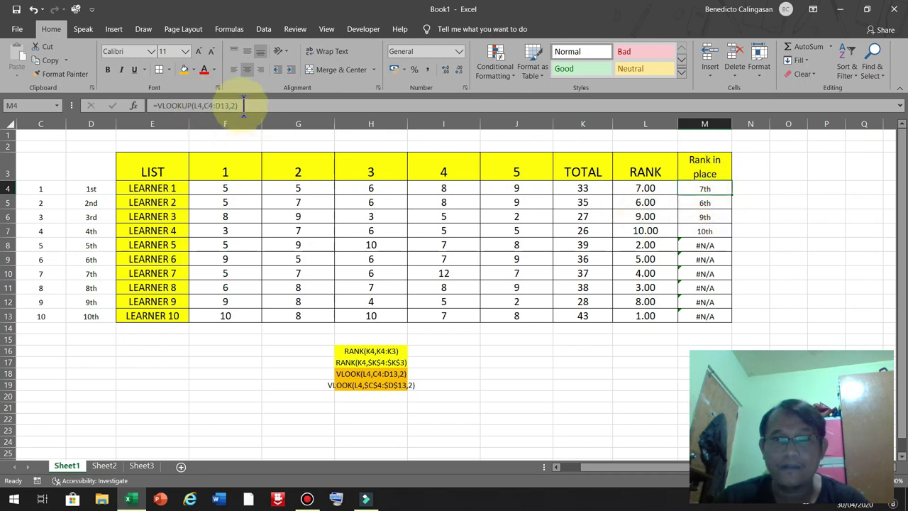
left_click(206, 106)
type("$C$")
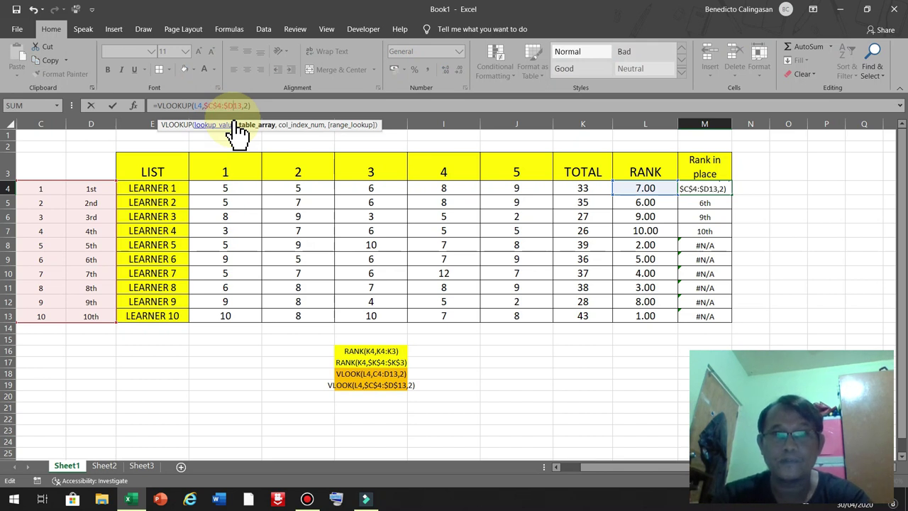
key("Return")
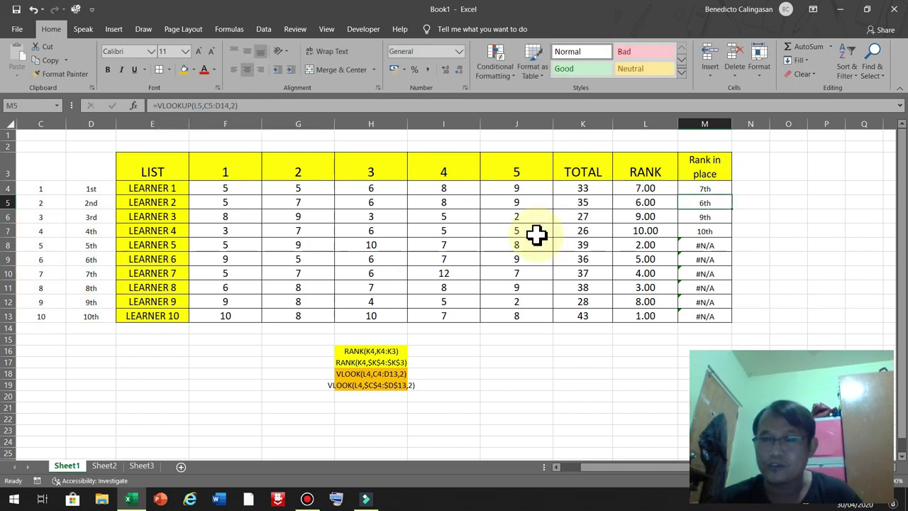
left_click(719, 187)
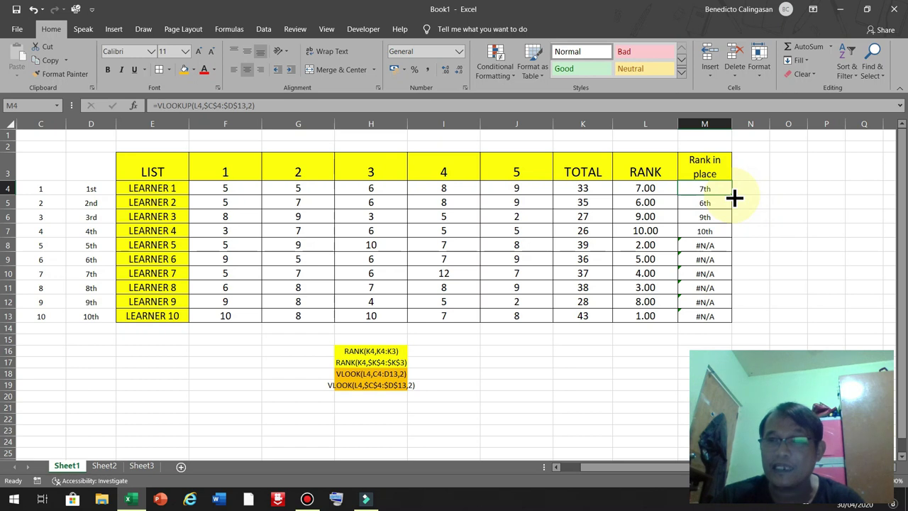
- Fill the locked-range VLOOKUP from M4 down to M13, showing 7th through 1st
double_click(733, 196)
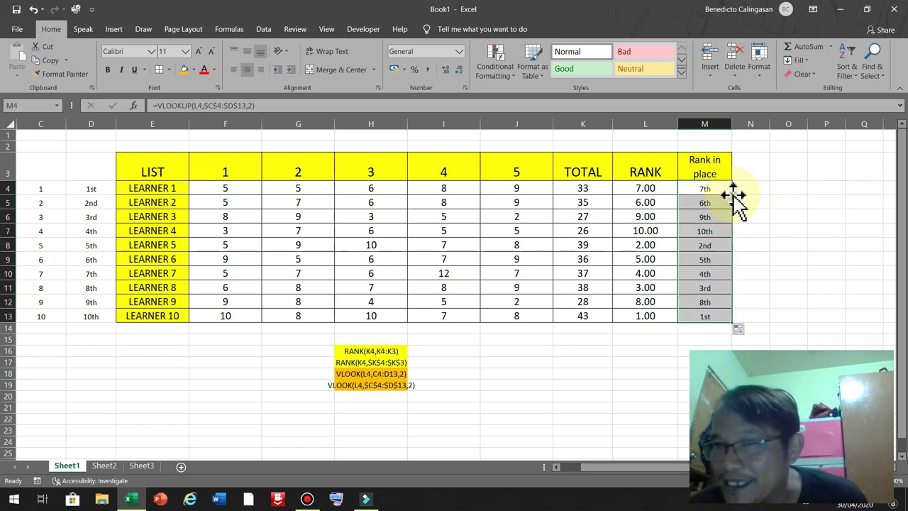
left_click(734, 197)
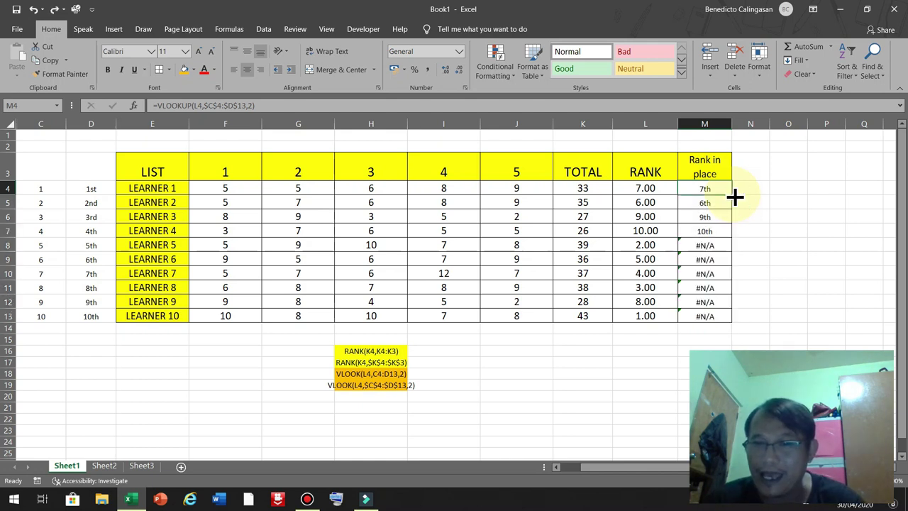
left_click(708, 188)
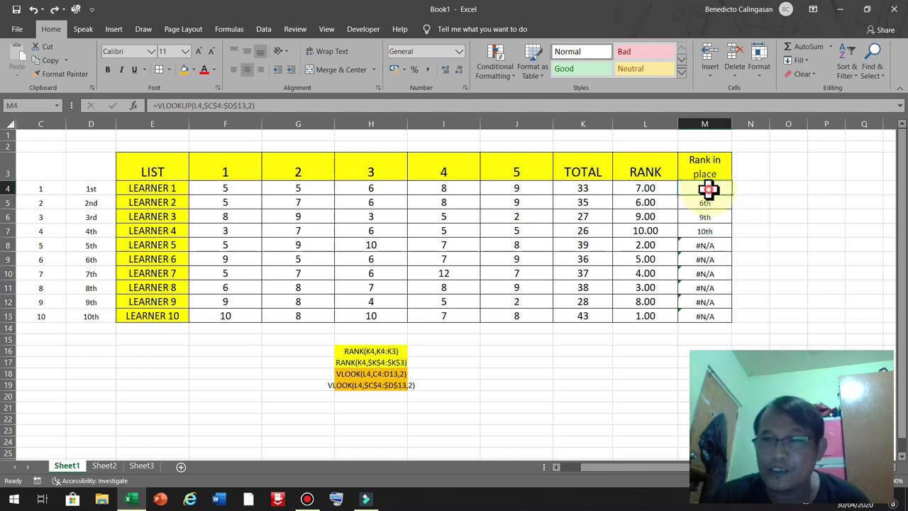
double_click(382, 386)
key("Return")
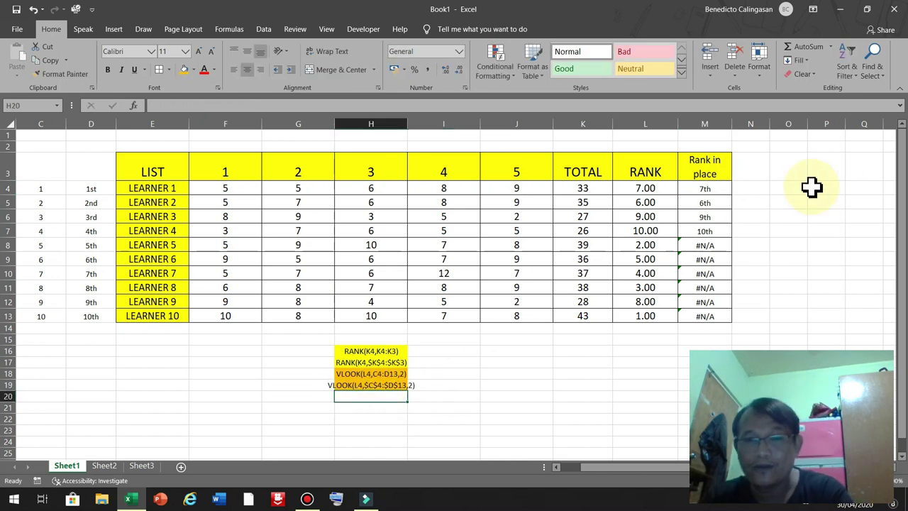
left_click(720, 189)
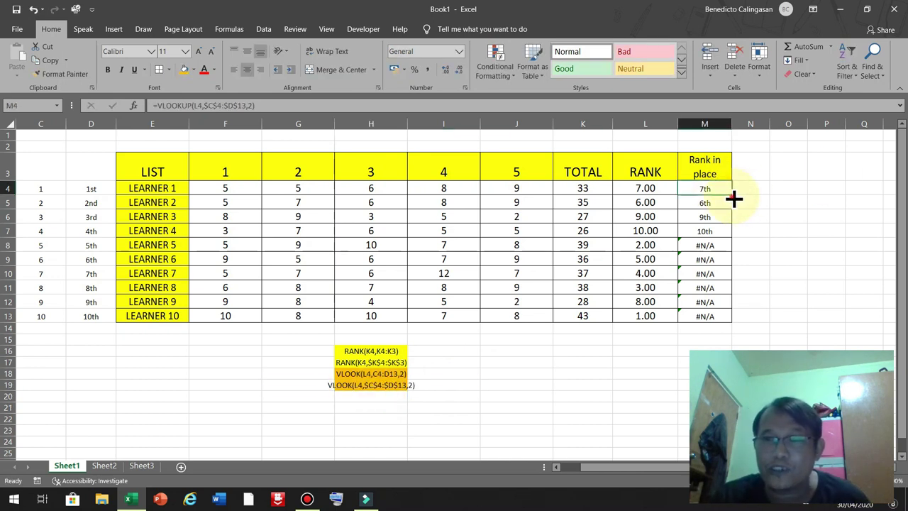
double_click(733, 199)
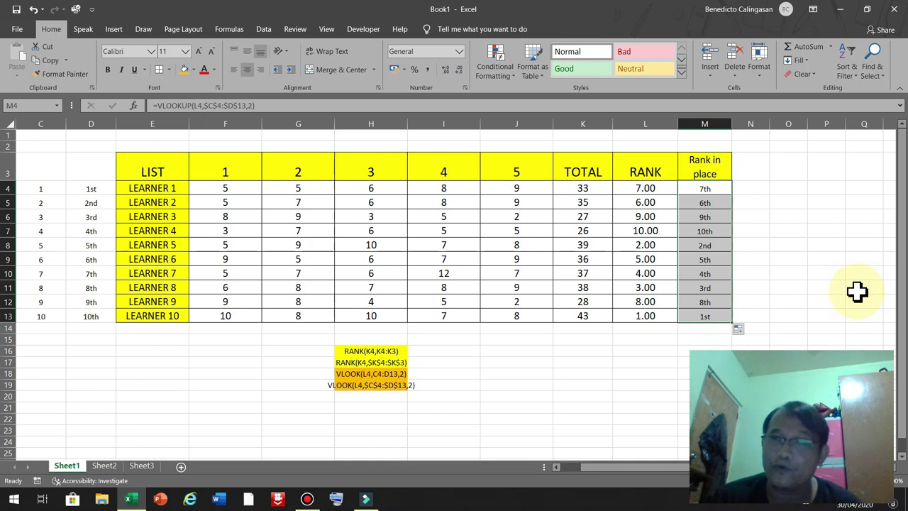
left_click(714, 187)
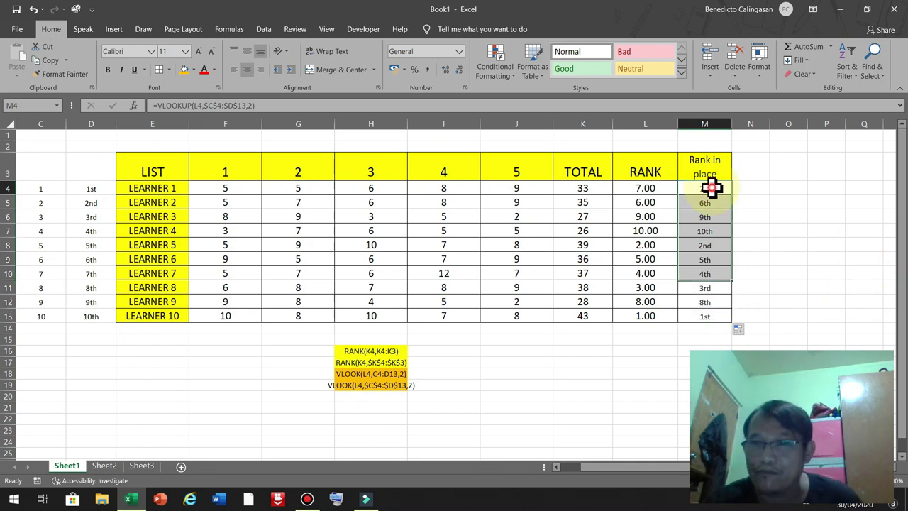
- Verify the RANK.AVG and lookup formulas in rows 8, 11 and 13
left_click(665, 317)
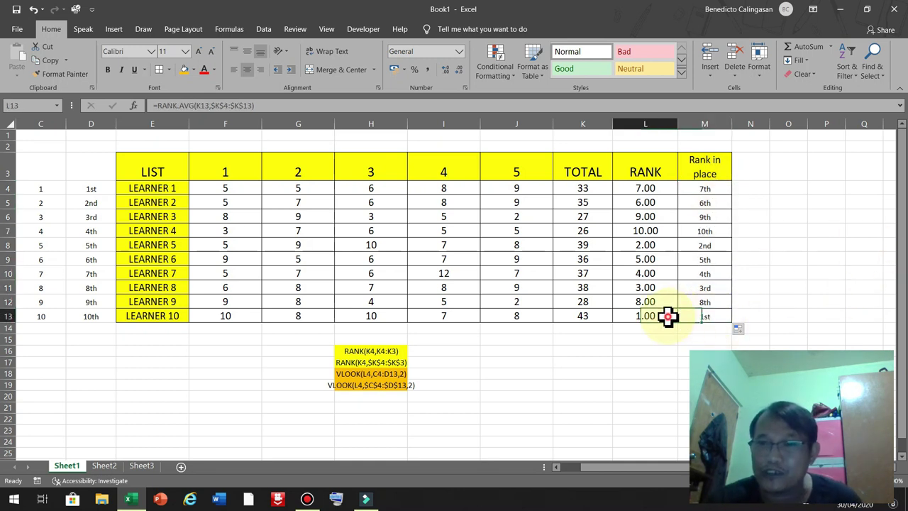
left_click(698, 245)
left_click(651, 245)
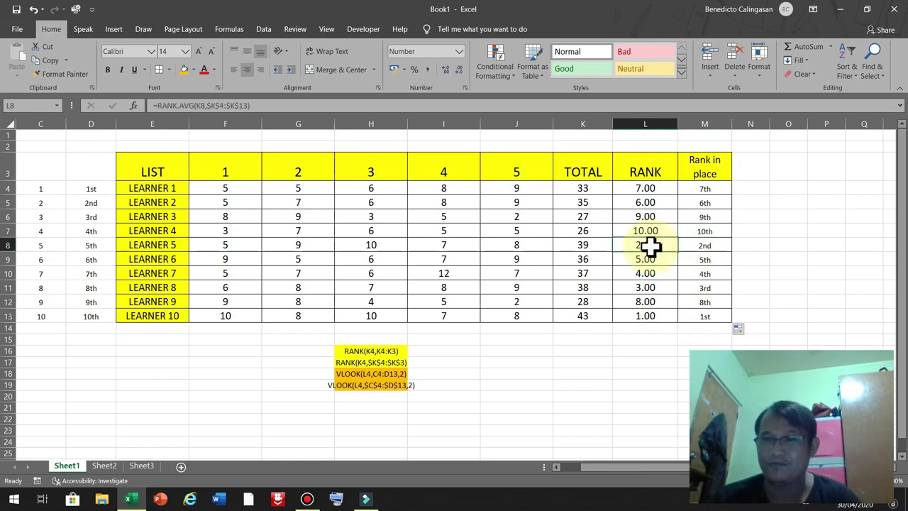
left_click(814, 287)
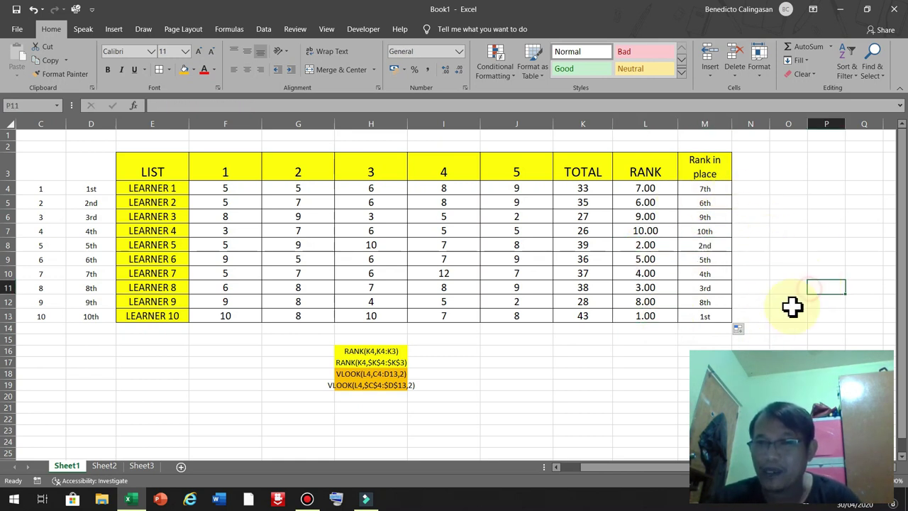
left_click(697, 315)
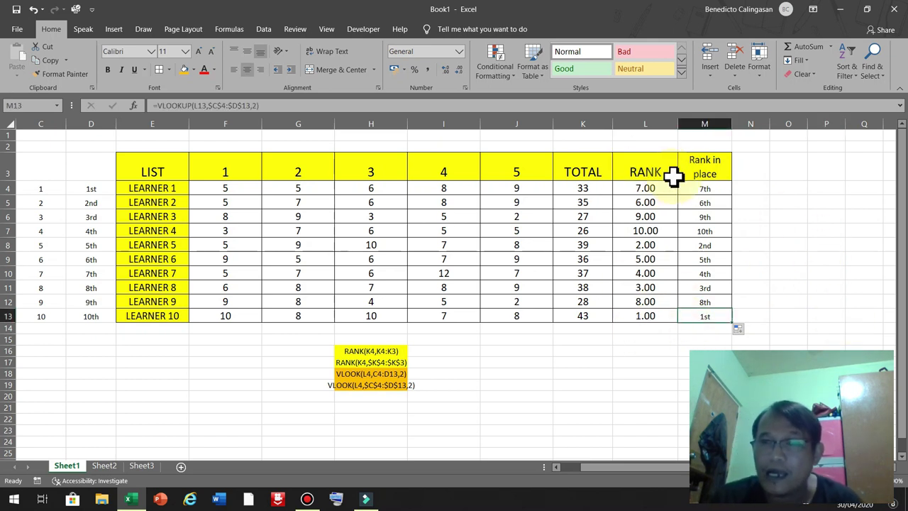
left_click(713, 288)
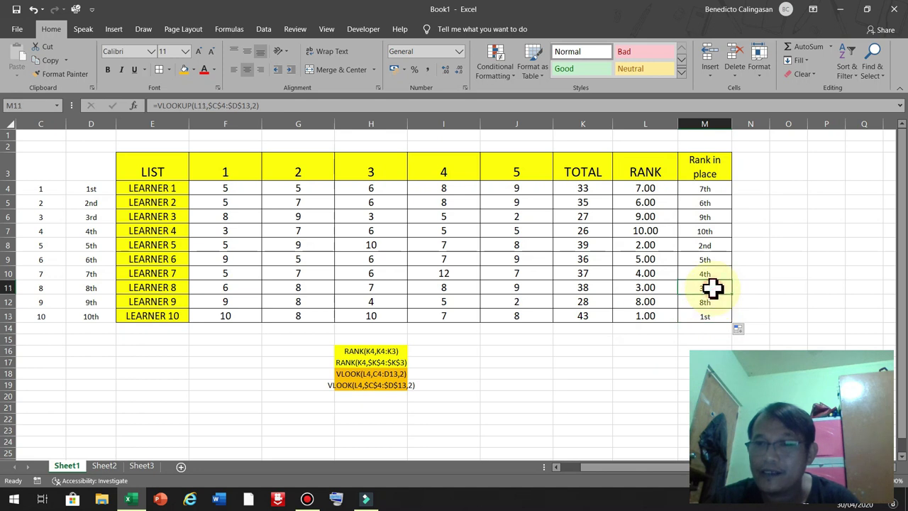
left_click(646, 285)
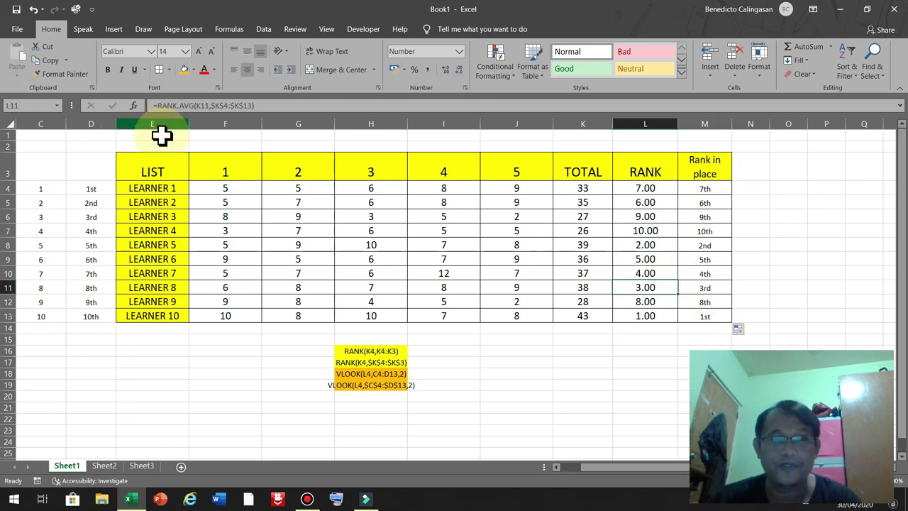
- Hide helper columns C and D
left_click_drag(37, 125, 78, 129)
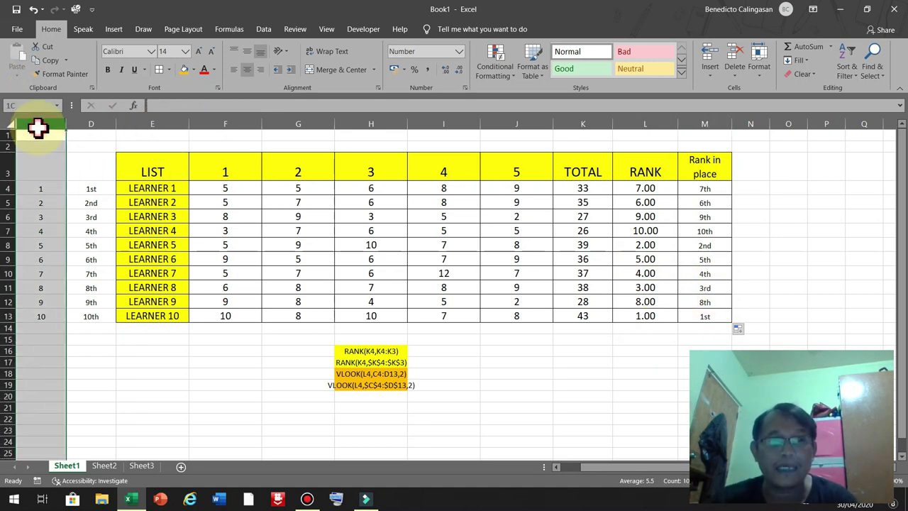
right_click(90, 130)
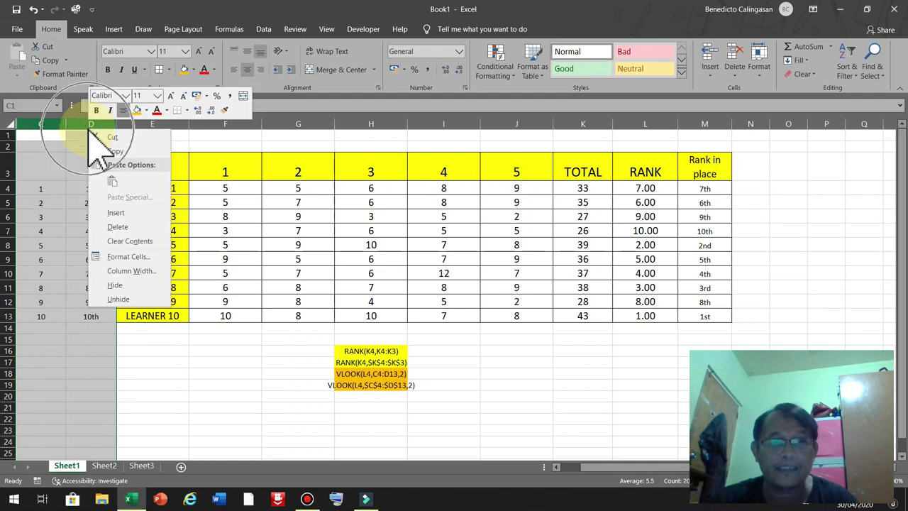
left_click(115, 285)
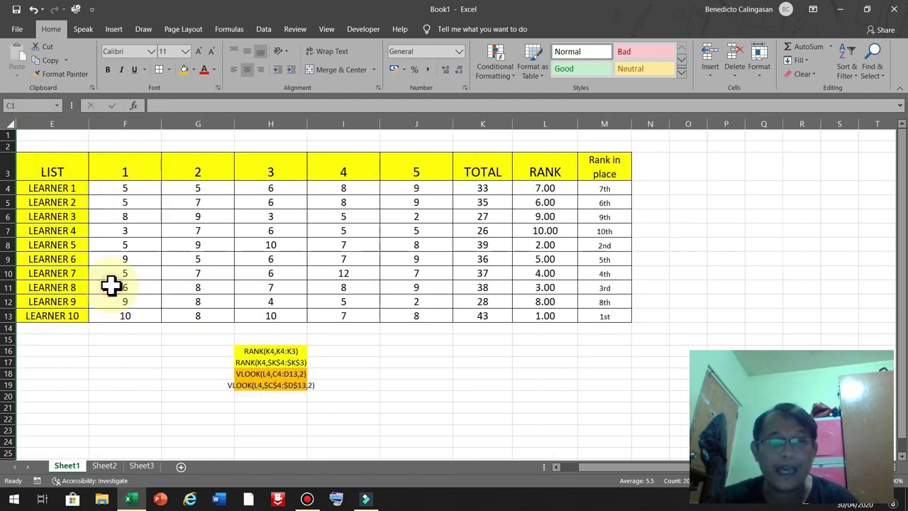
- Select the Rank in place results M4:M13 and the RANK values to compare them
left_click(716, 272)
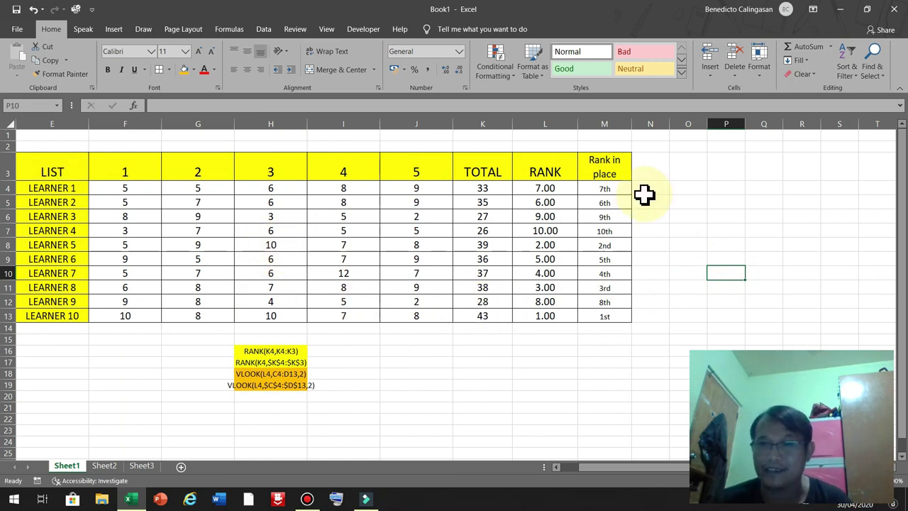
left_click(715, 175)
left_click_drag(607, 188, 617, 318)
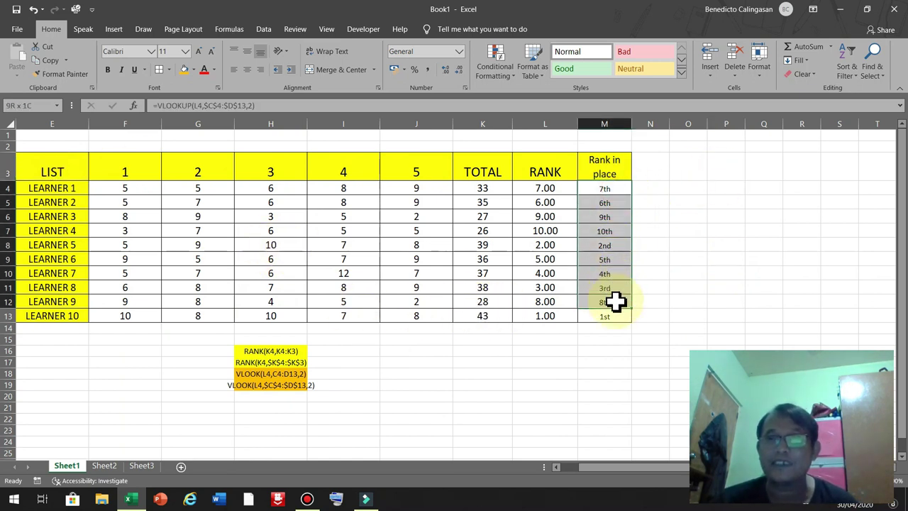
left_click_drag(562, 202, 565, 317)
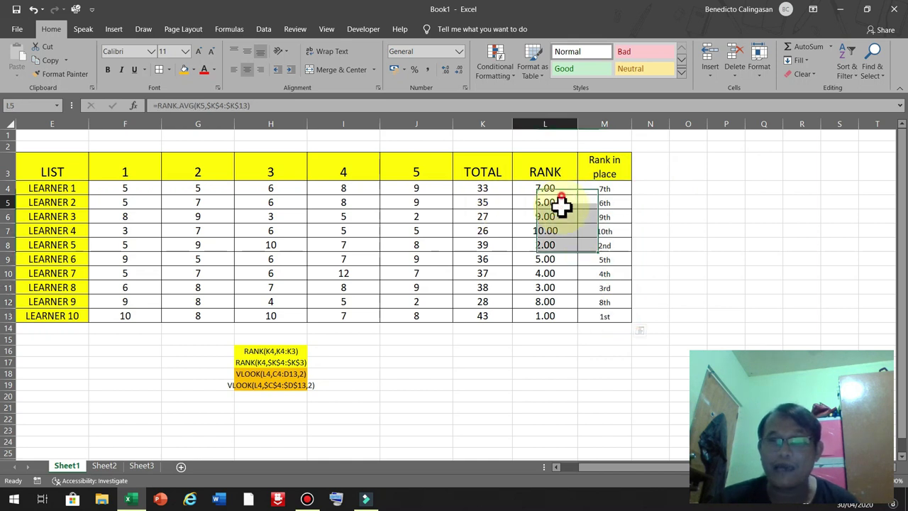
left_click(768, 277)
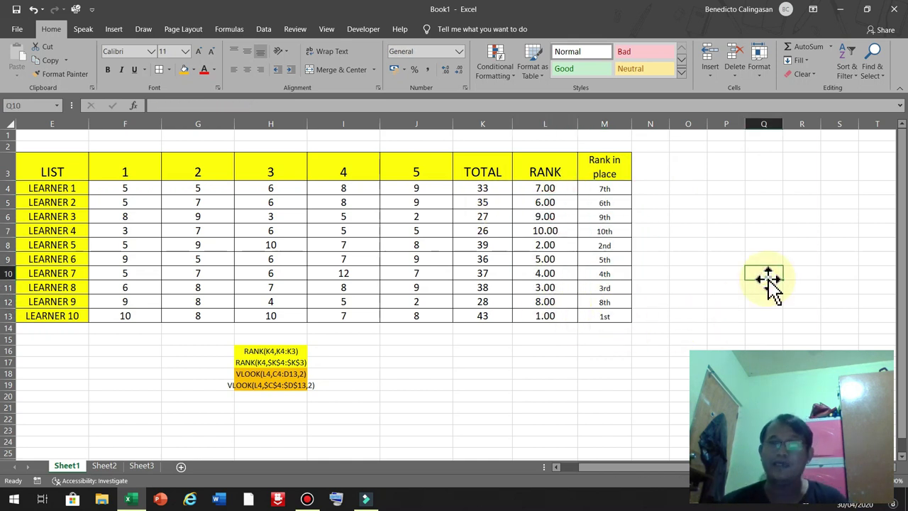